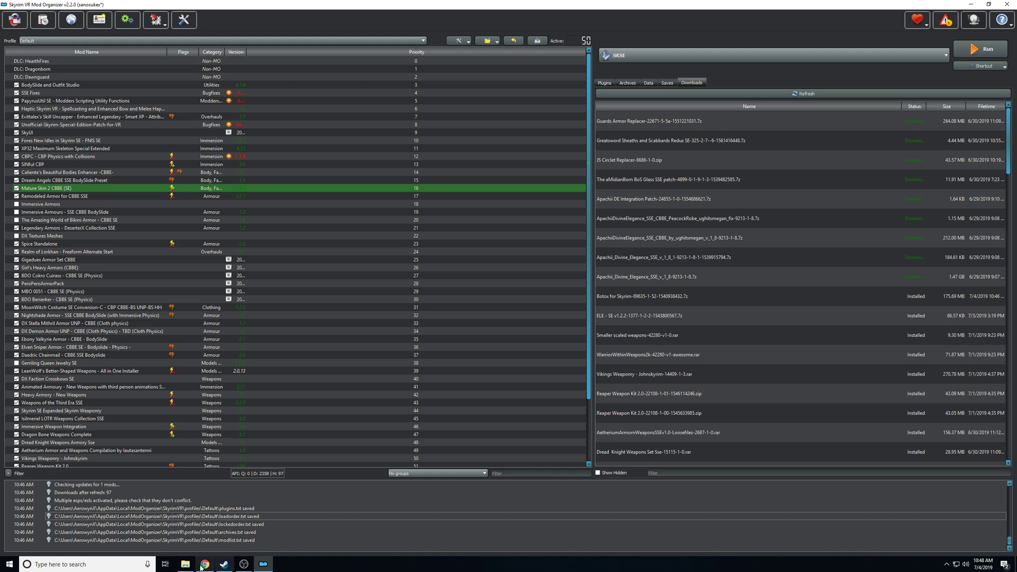
Bring Chrome forward and review SSEEdit's off-site requirements, sorted by mod name
left_click(205, 527)
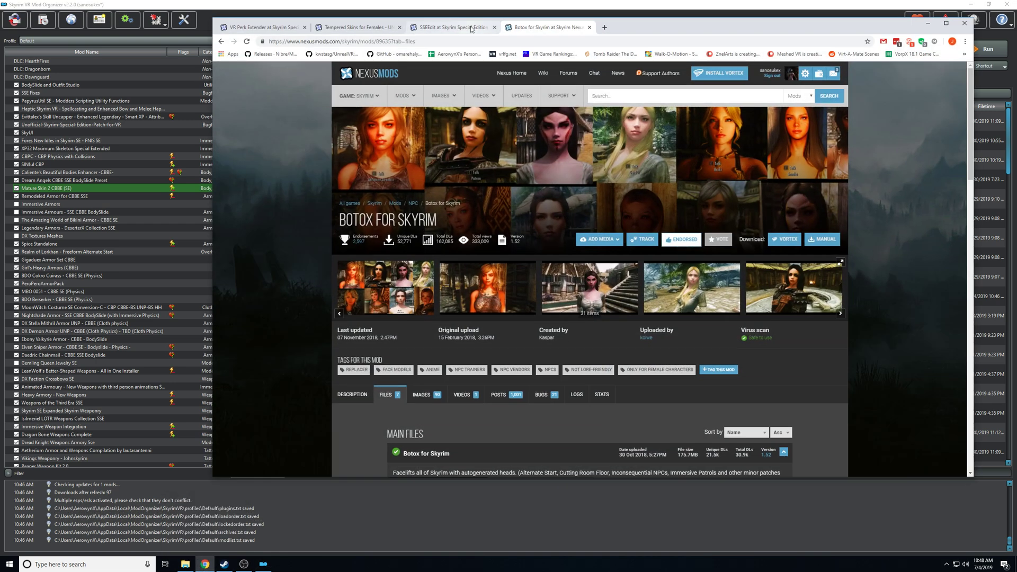
left_click(472, 29)
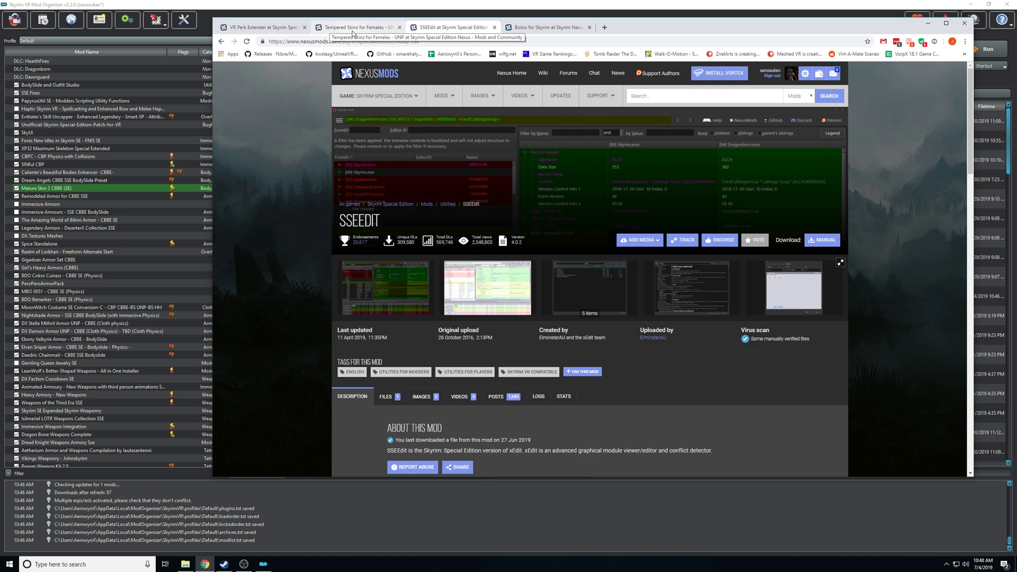
left_click(547, 27)
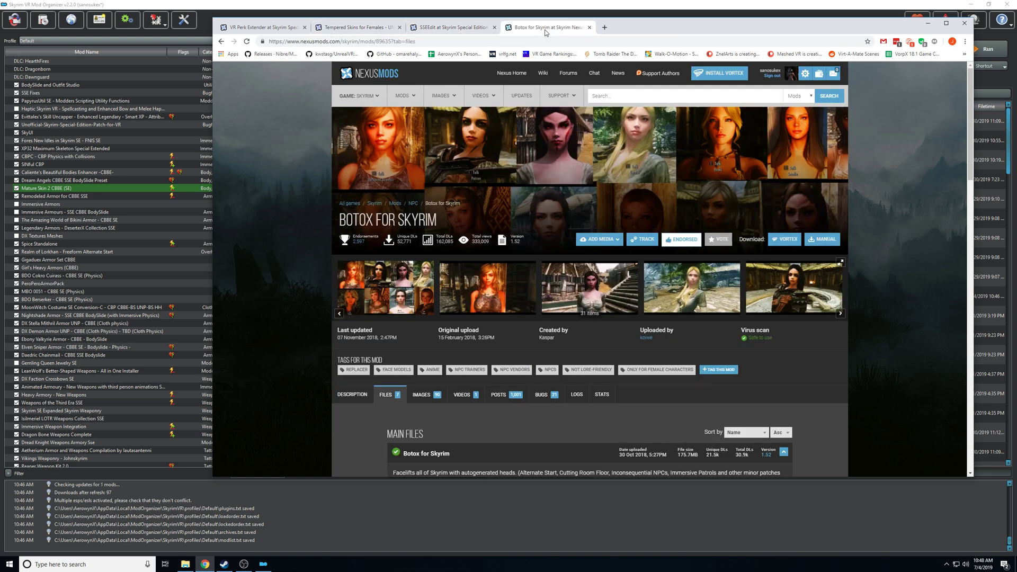
left_click(353, 28)
left_click(454, 27)
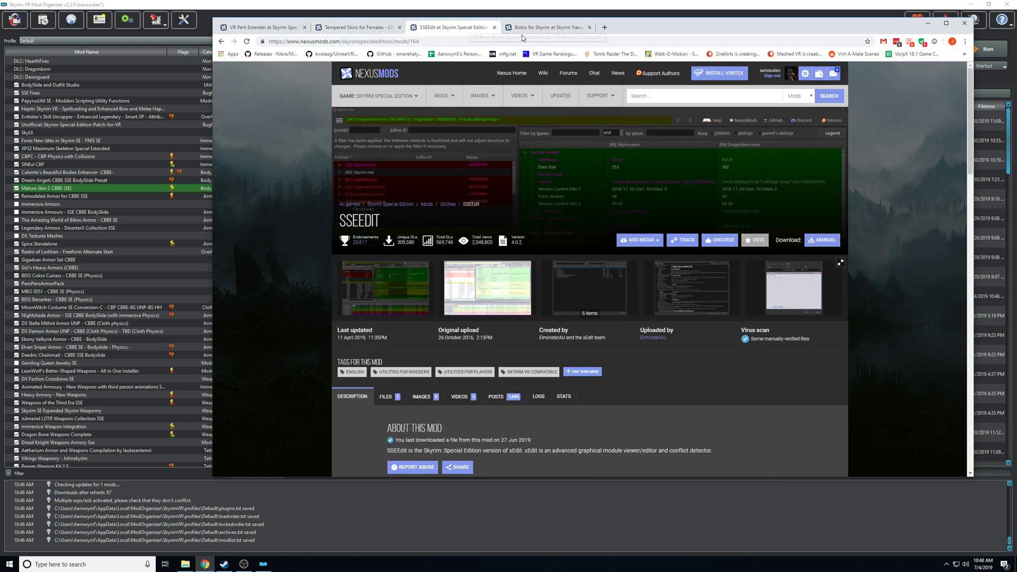
scroll(447, 235, "down", 5)
left_click(442, 263)
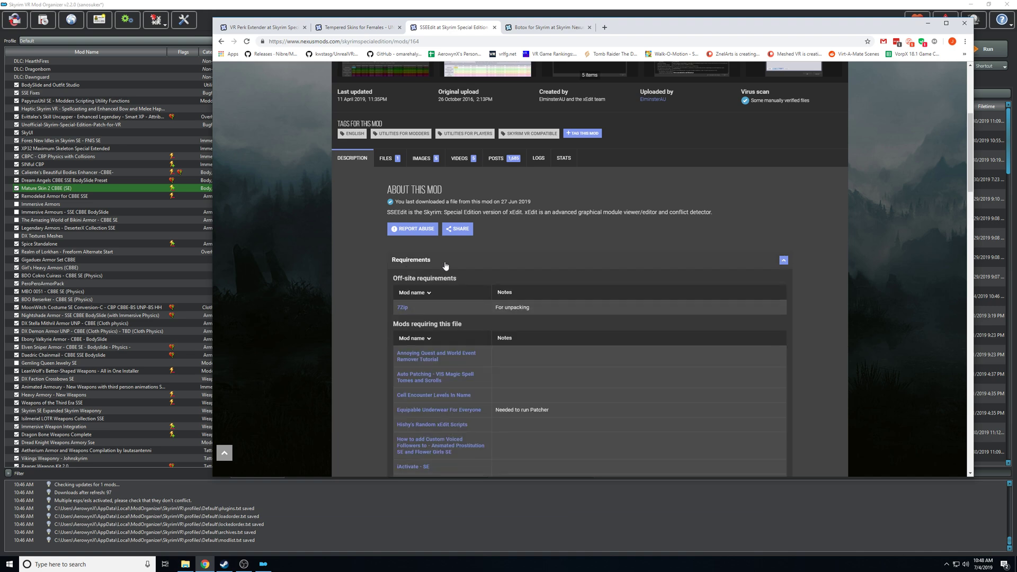
left_click(412, 292)
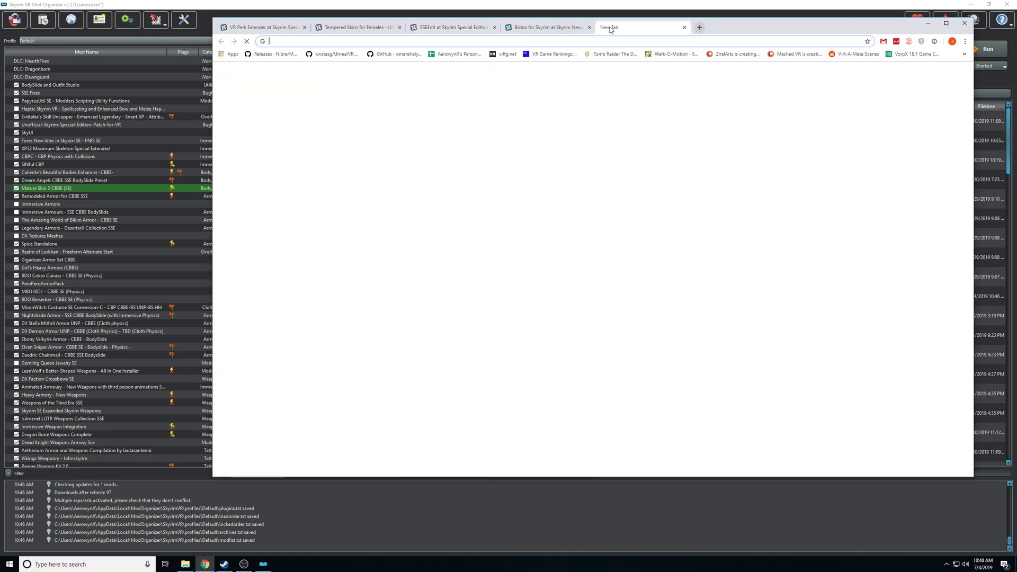
Open Nexus Mods in a new tab, switch to Skyrim Special Edition, and quicksearch 'da'
left_click(604, 27)
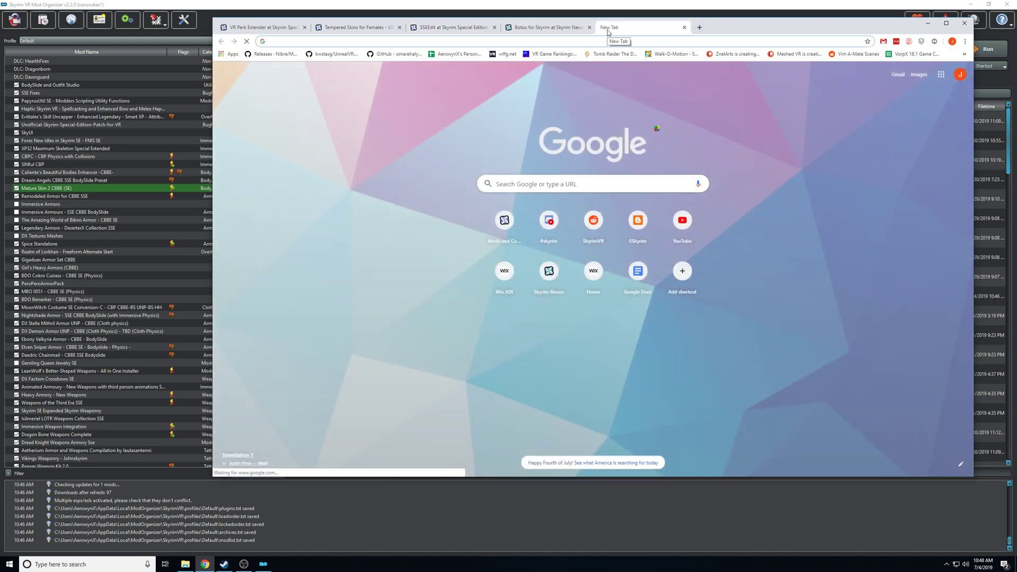
type("nexusmods.com/skyrim")
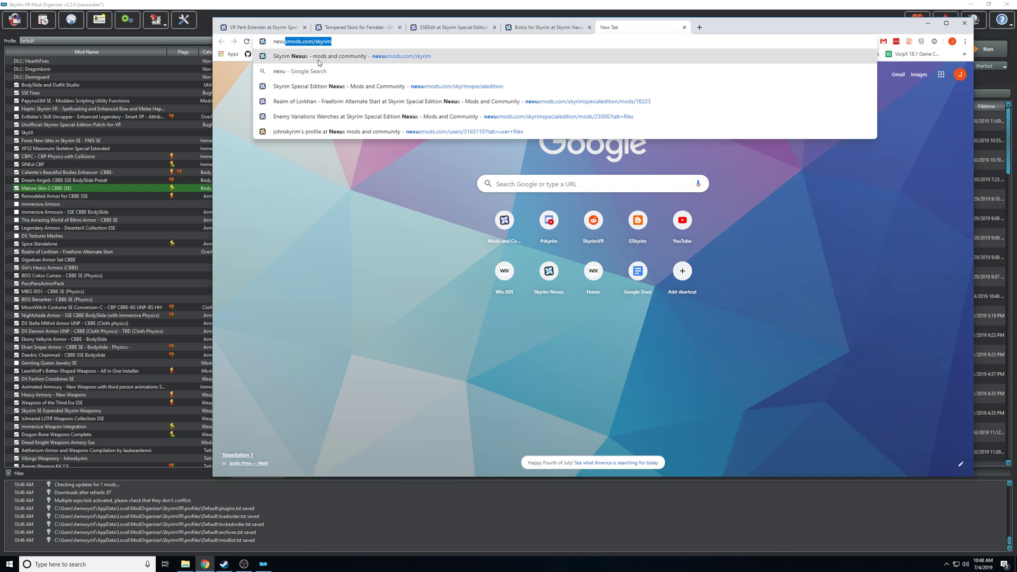
key("Return")
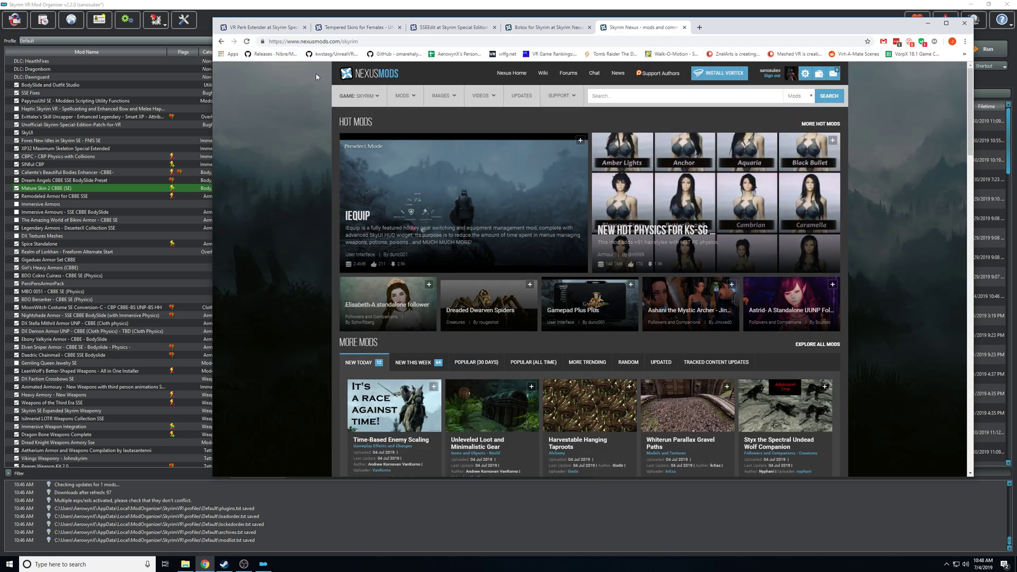
mouse_move(359, 96)
left_click(409, 176)
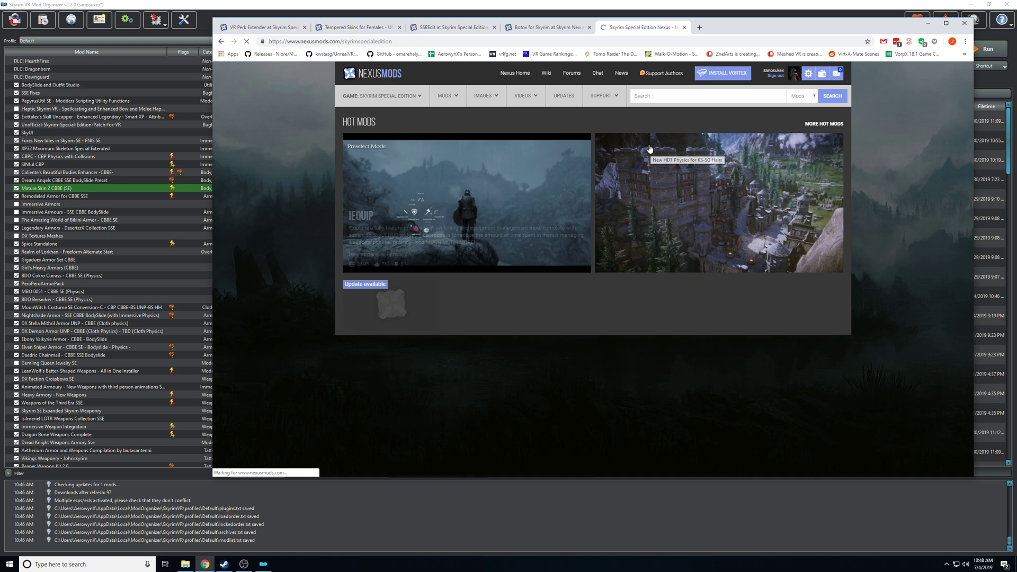
type("dark ski")
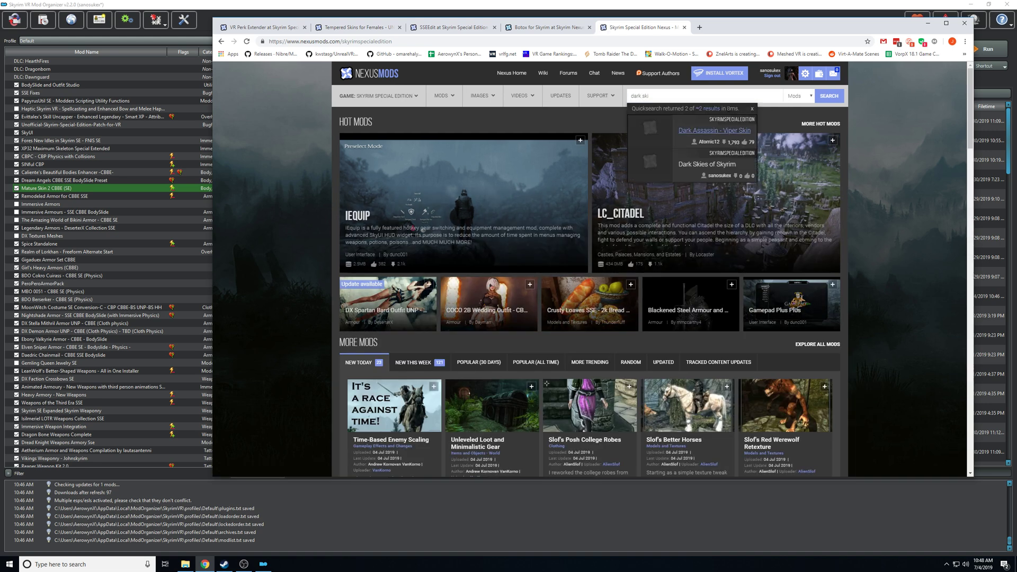
Open the Dark Skies of Skyrim page and browse its downloadable files
left_click(708, 165)
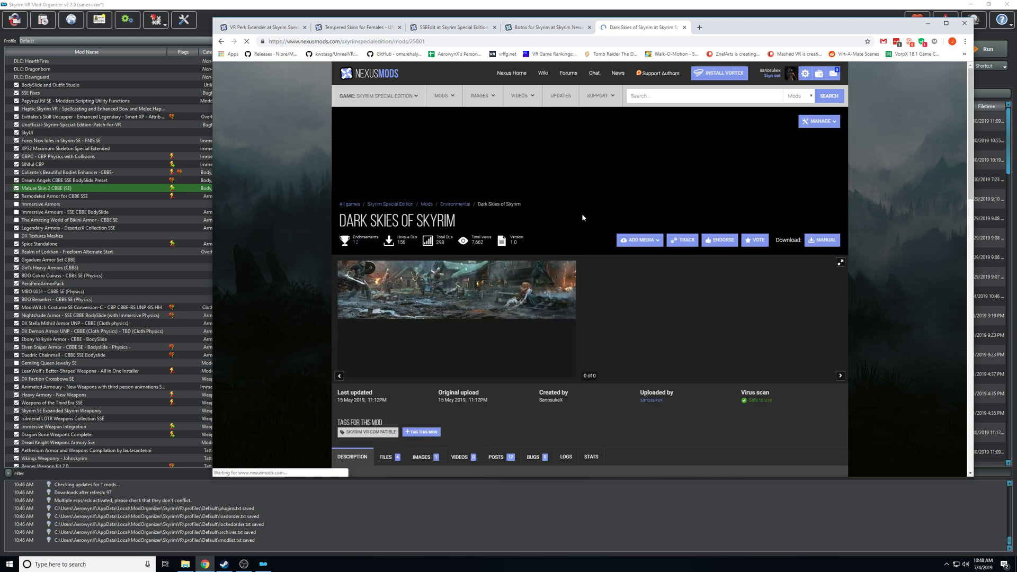
scroll(514, 210, "down", 3)
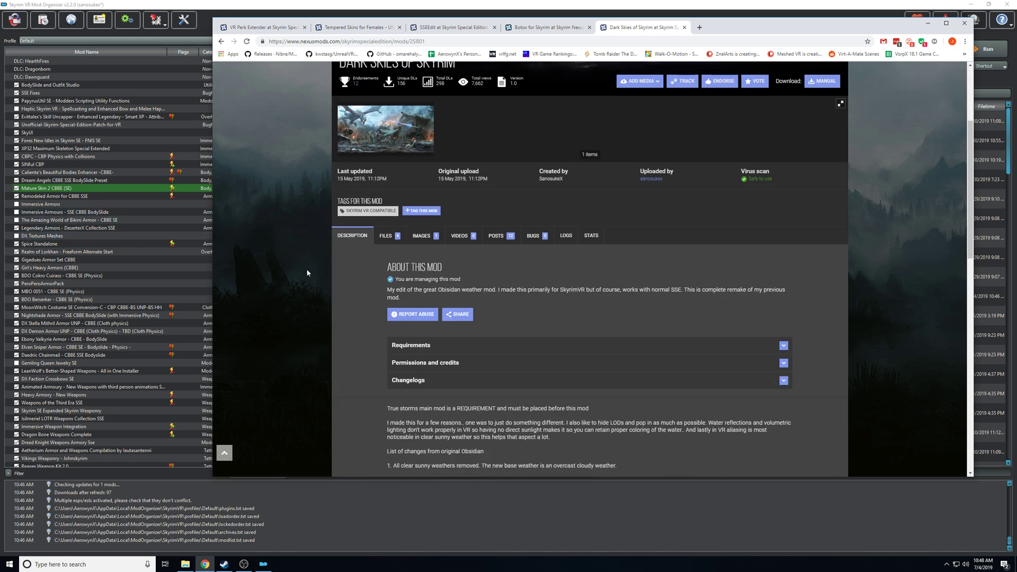
scroll(452, 334, "down", 1)
scroll(411, 260, "up", 1)
left_click(387, 235)
scroll(432, 212, "down", 5)
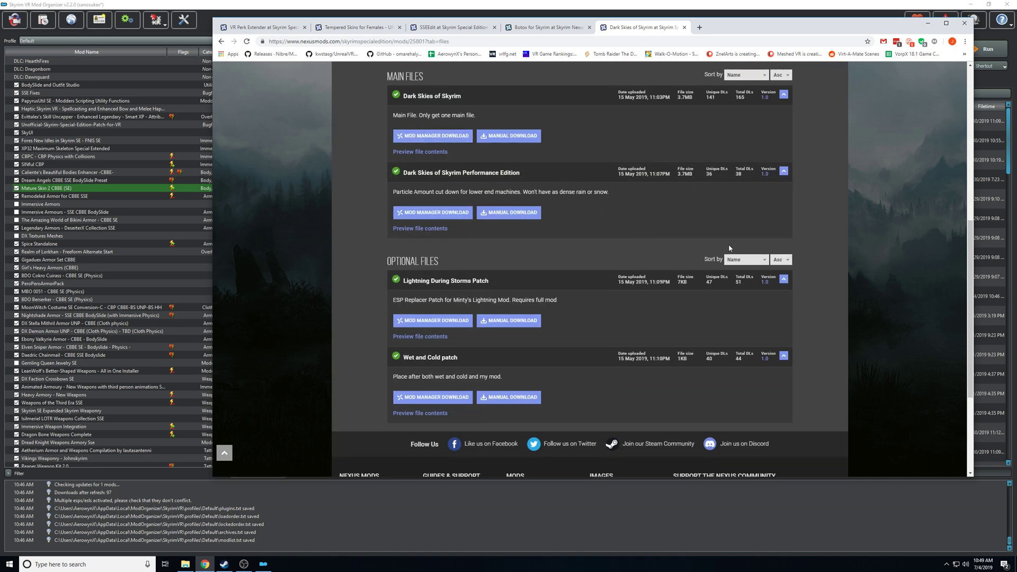
scroll(728, 248, "up", 5)
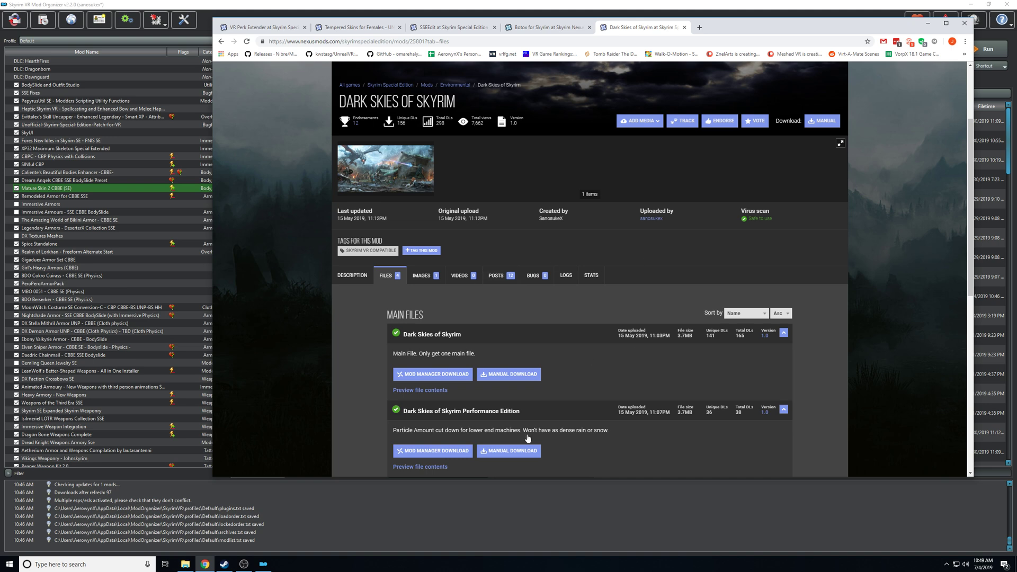
Expand the Dark Skies requirements in the description and highlight the Nexus requirements heading
left_click(352, 275)
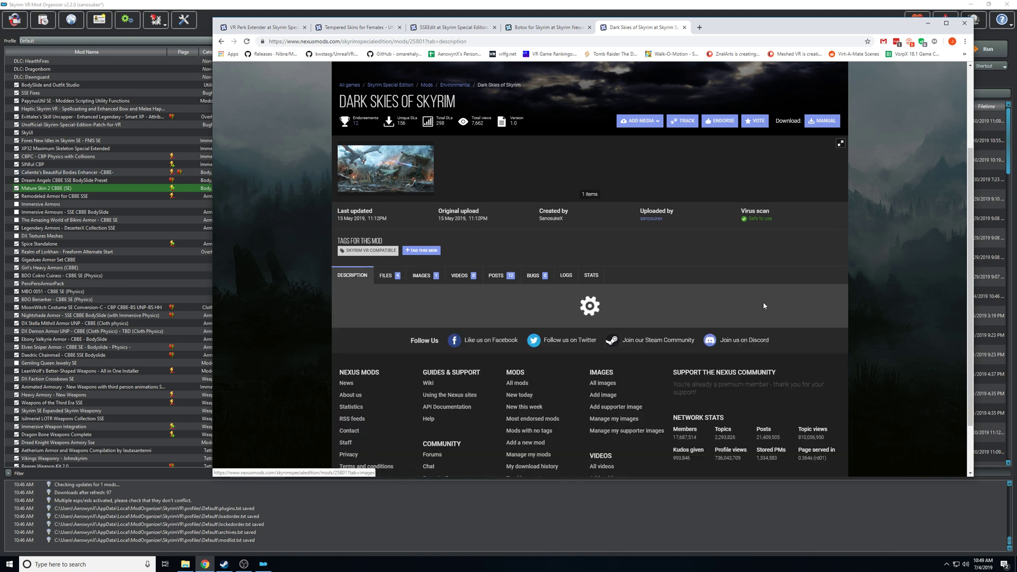
scroll(762, 300, "down", 3)
left_click(410, 226)
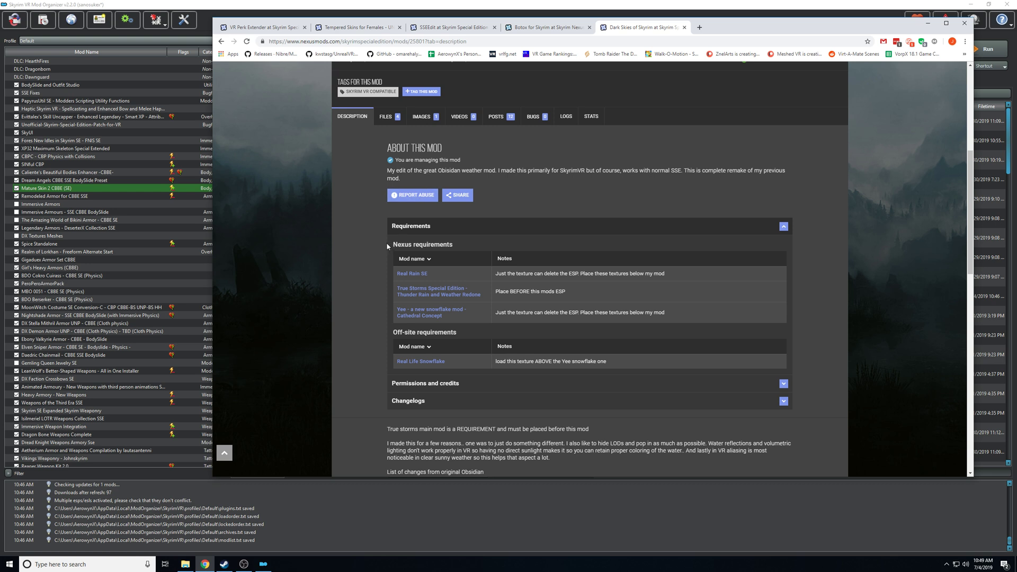
left_click_drag(386, 243, 462, 249)
scroll(590, 189, "up", 4)
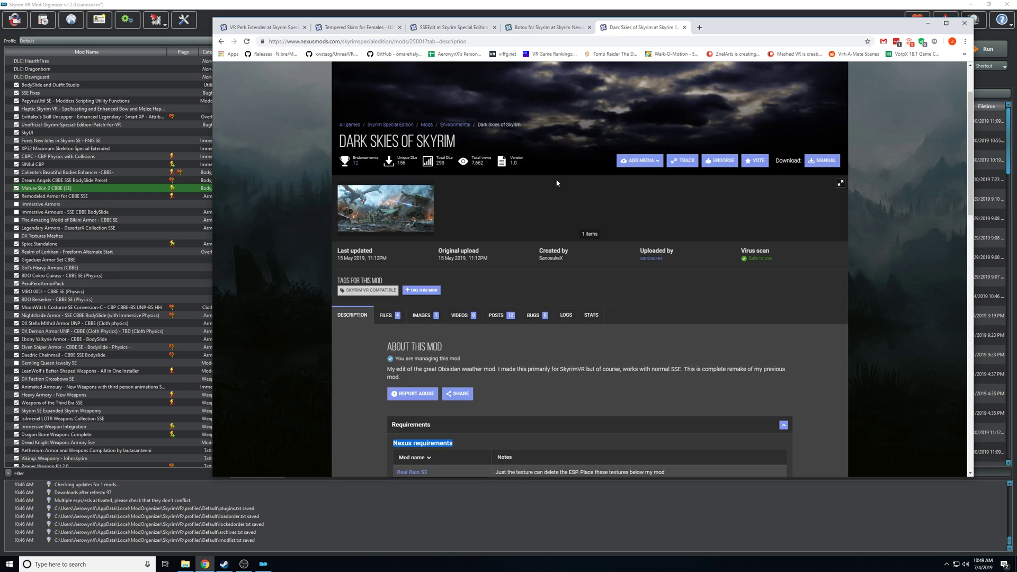
scroll(556, 183, "down", 5)
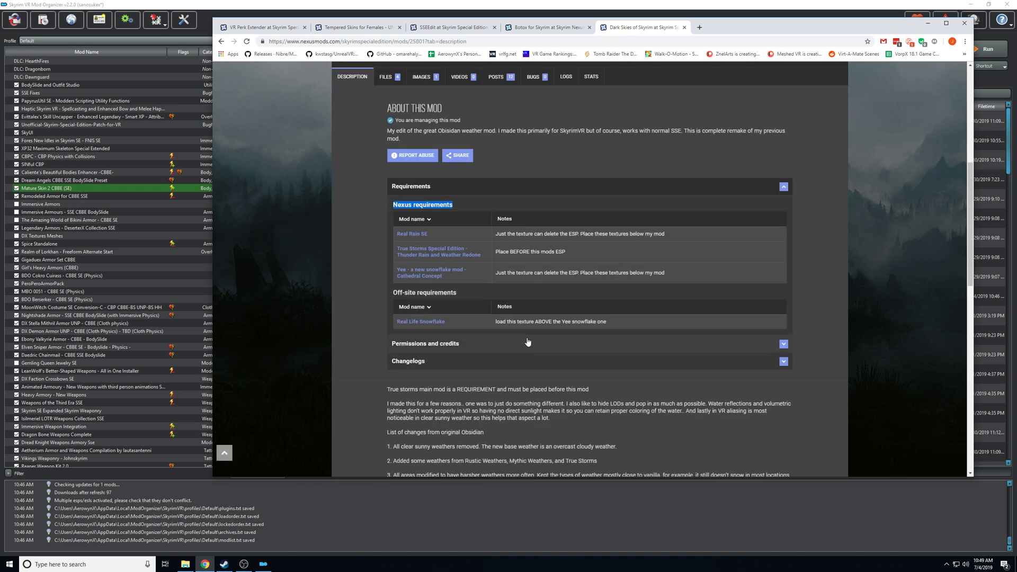
scroll(573, 255, "up", 4)
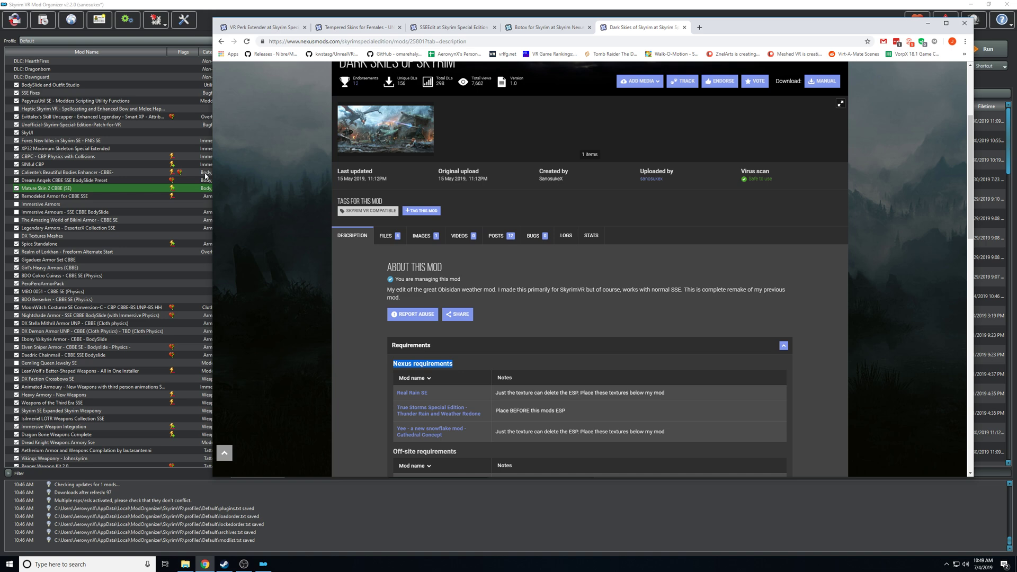
scroll(624, 256, "down", 4)
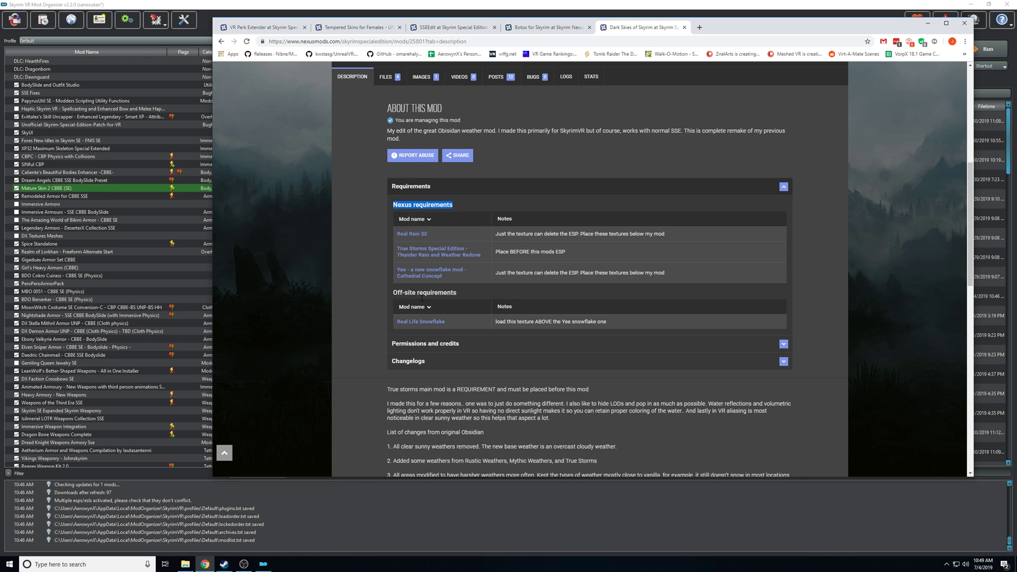
Open the Real Life Snowflake requirement page, then close that tab
left_click(421, 321)
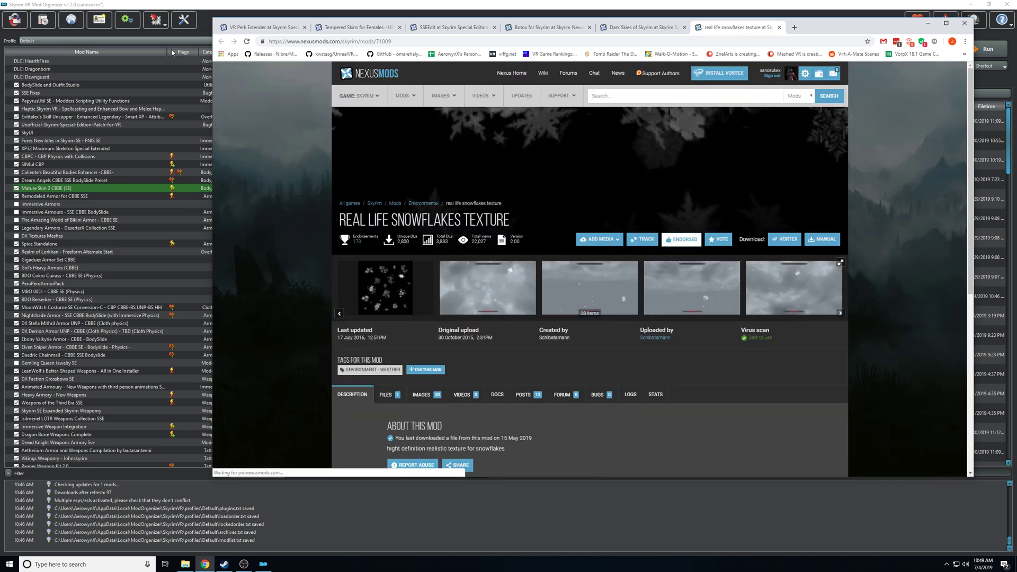
mouse_move(347, 95)
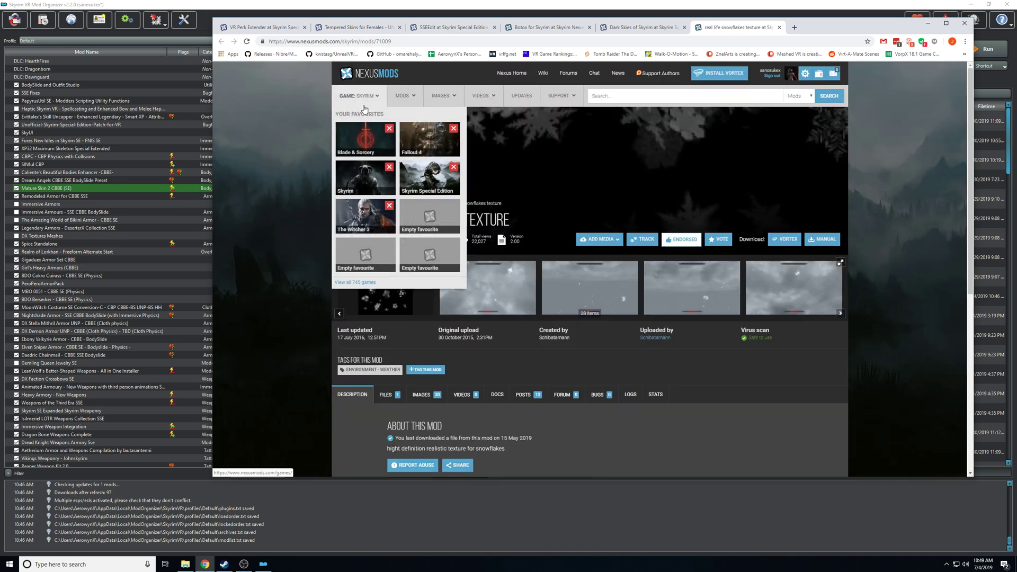
left_click(778, 27)
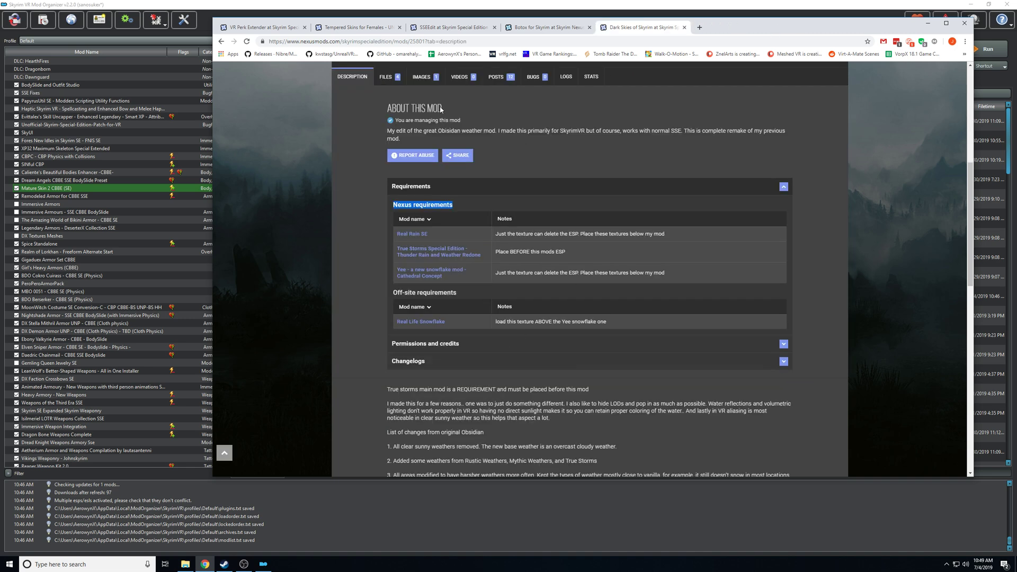
scroll(407, 279, "up", 3)
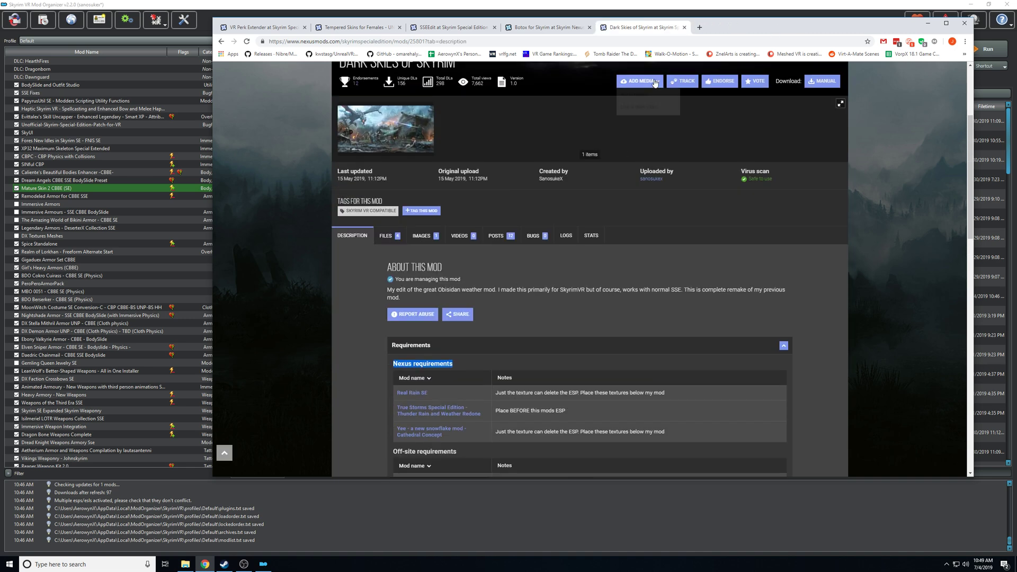
Expand the Botox for Skyrim requirements and highlight its 'Mods requiring this file' heading
left_click(551, 28)
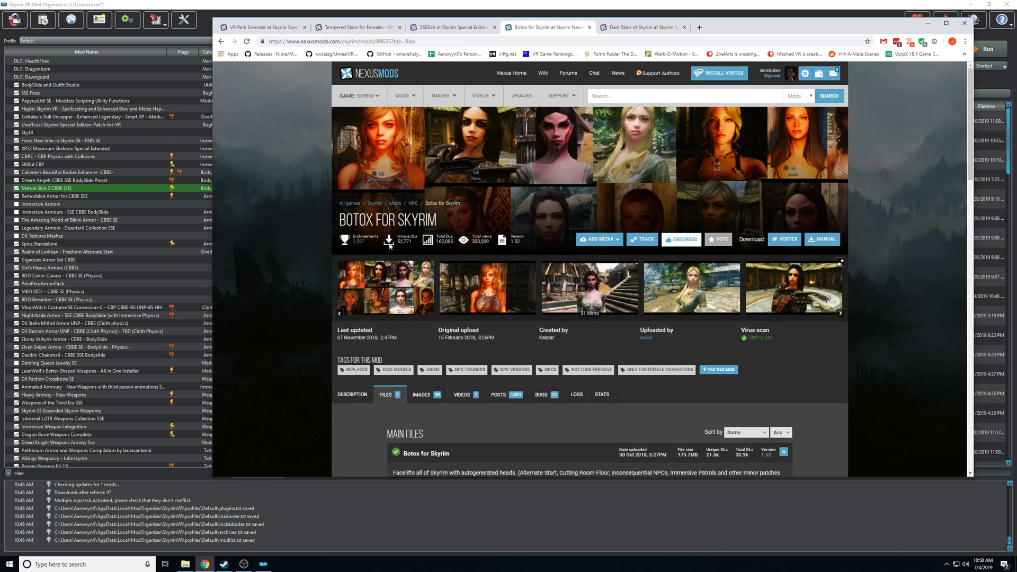
scroll(381, 397, "down", 3)
left_click(352, 155)
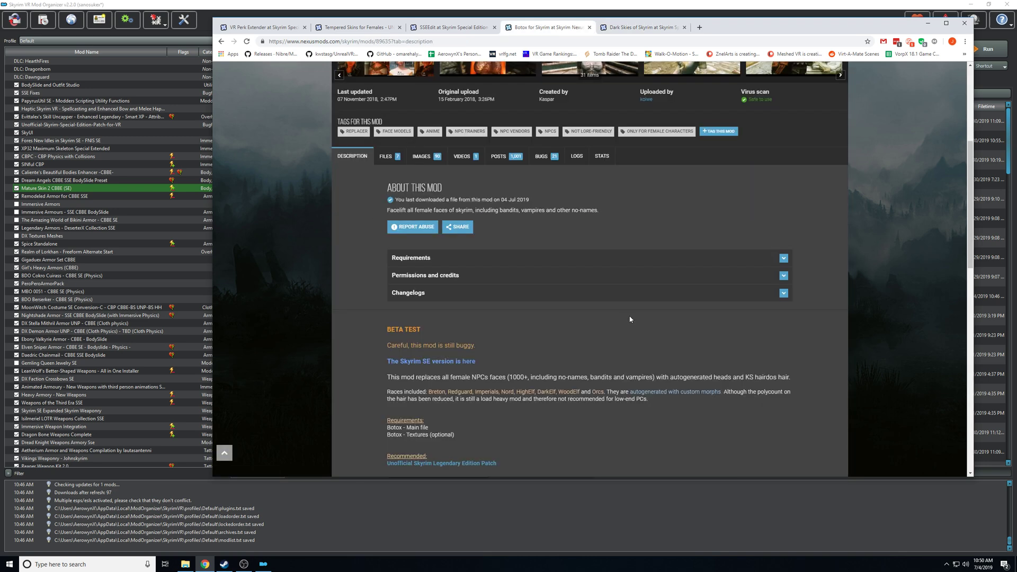
scroll(453, 195, "down", 2)
left_click(418, 138)
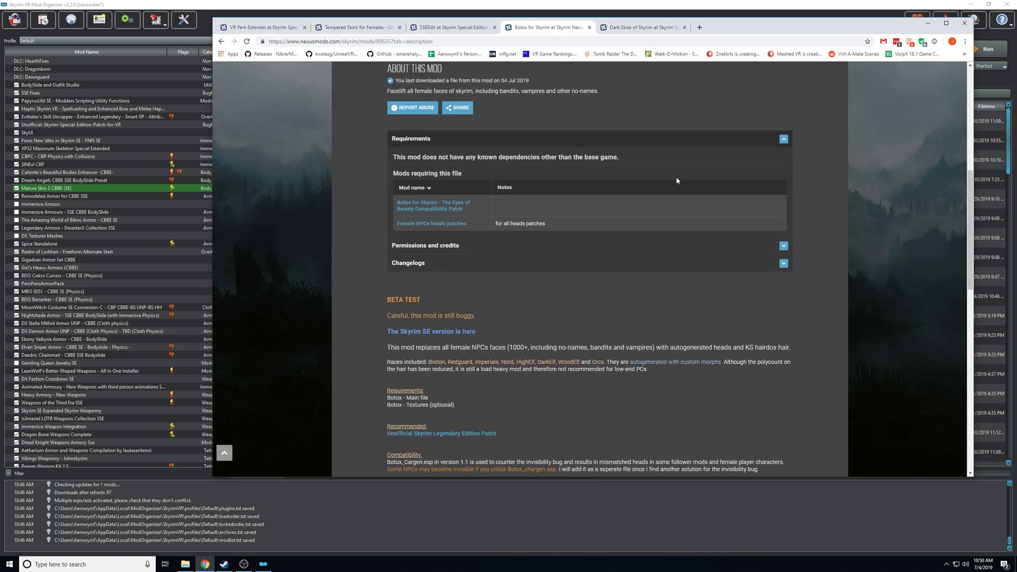
left_click_drag(390, 177, 472, 174)
On Dark Skies, highlight the Nexus requirements heading and the Real Rain SE and True Storms notes
left_click(650, 30)
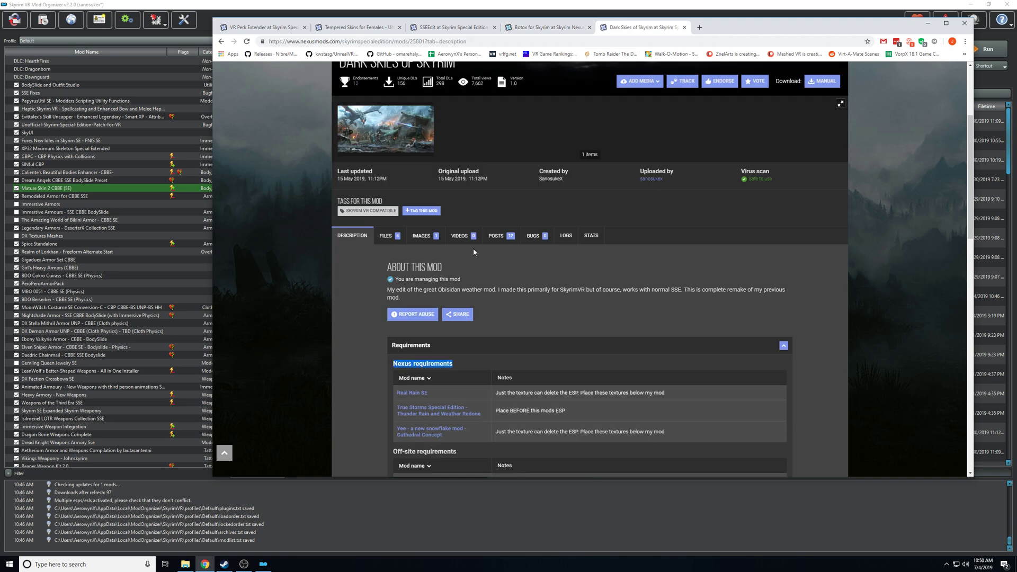
left_click(476, 364)
left_click_drag(458, 365, 393, 364)
left_click(540, 27)
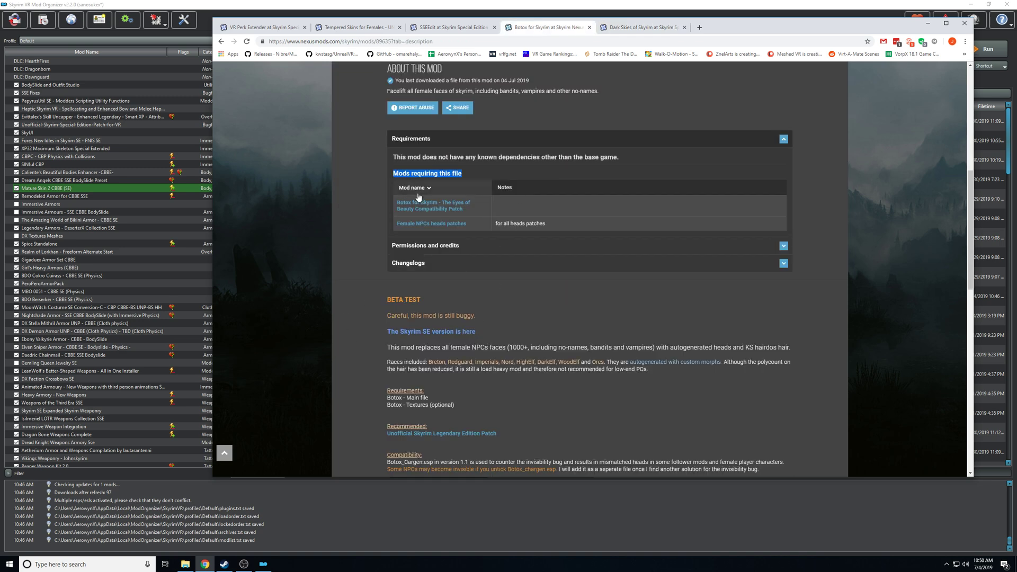
key("ctrl+Tab")
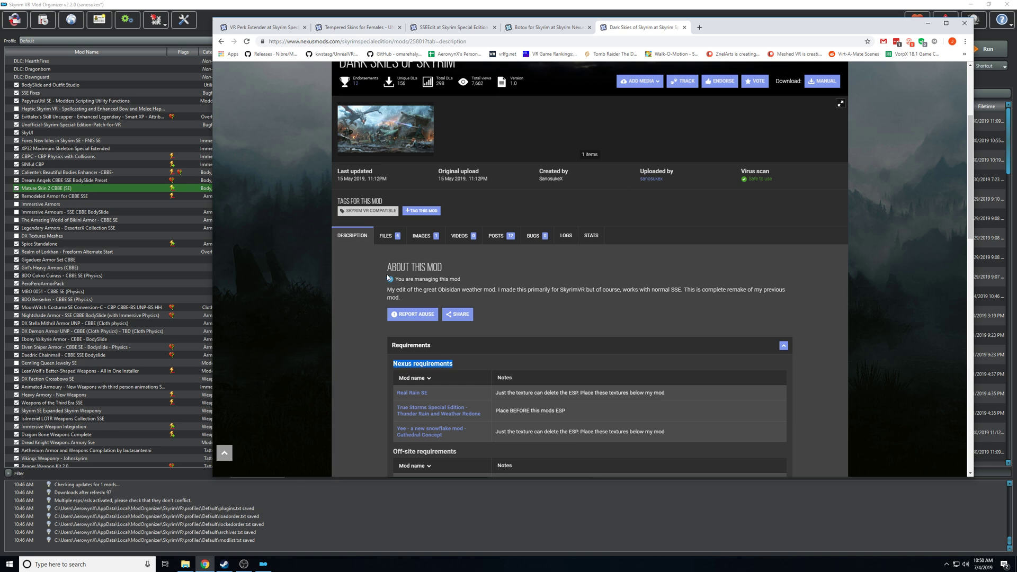
scroll(616, 318, "down", 3)
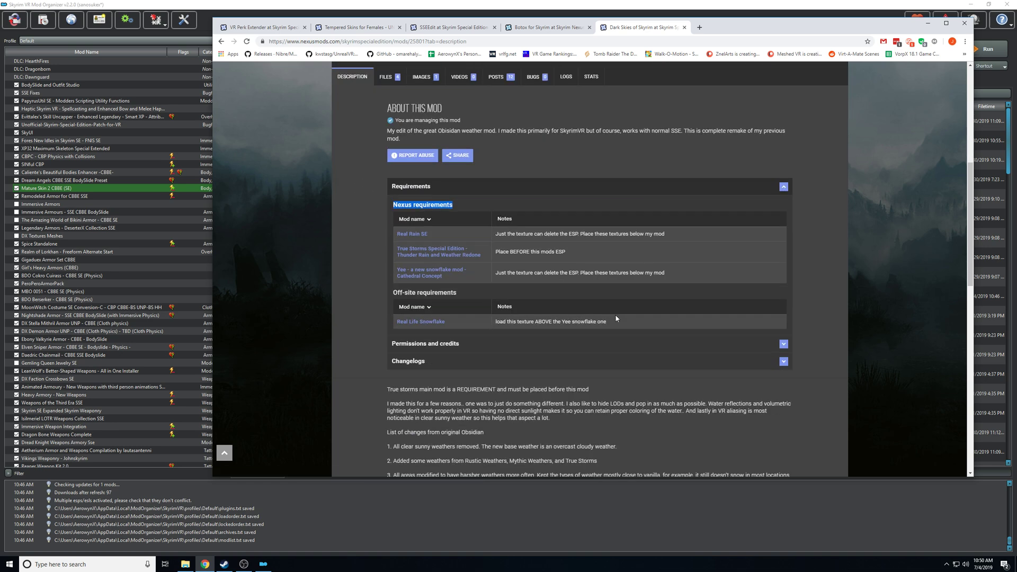
left_click_drag(513, 231, 683, 226)
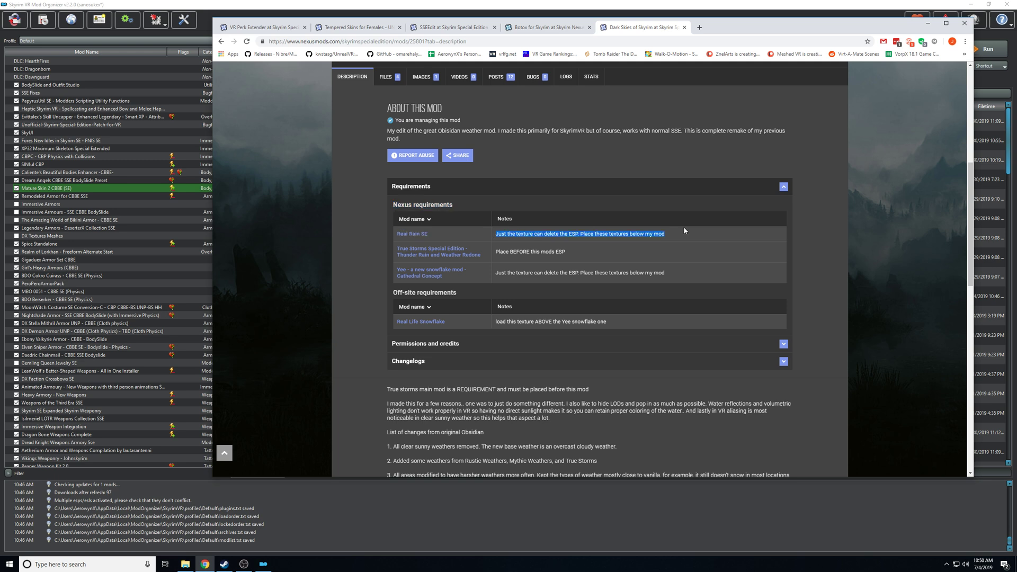
left_click_drag(500, 252, 564, 252)
left_click(563, 252)
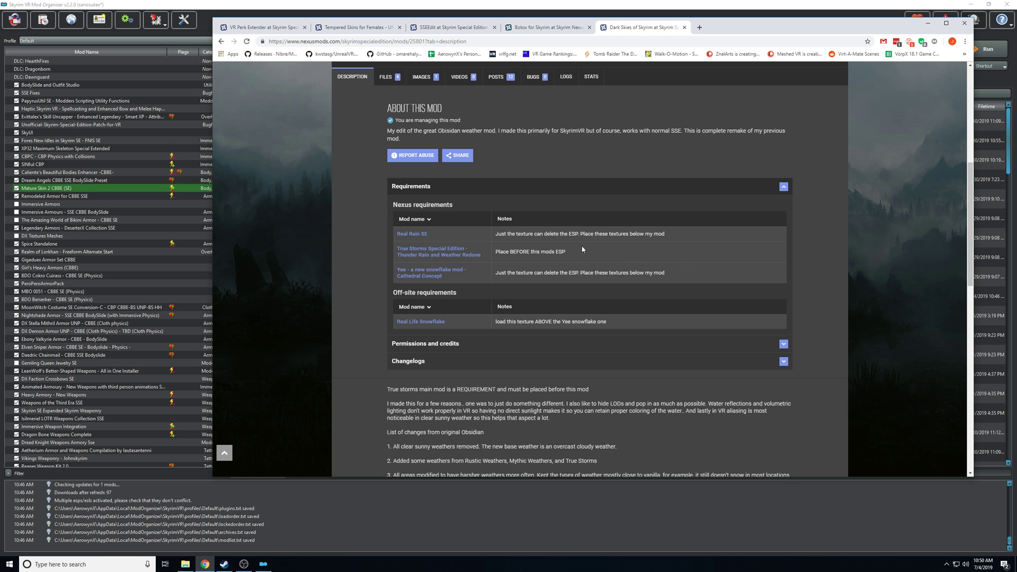
Switch to VR Perk Extender, collapse its Requirements, and check its file list
left_click(247, 23)
scroll(590, 300, "down", 1)
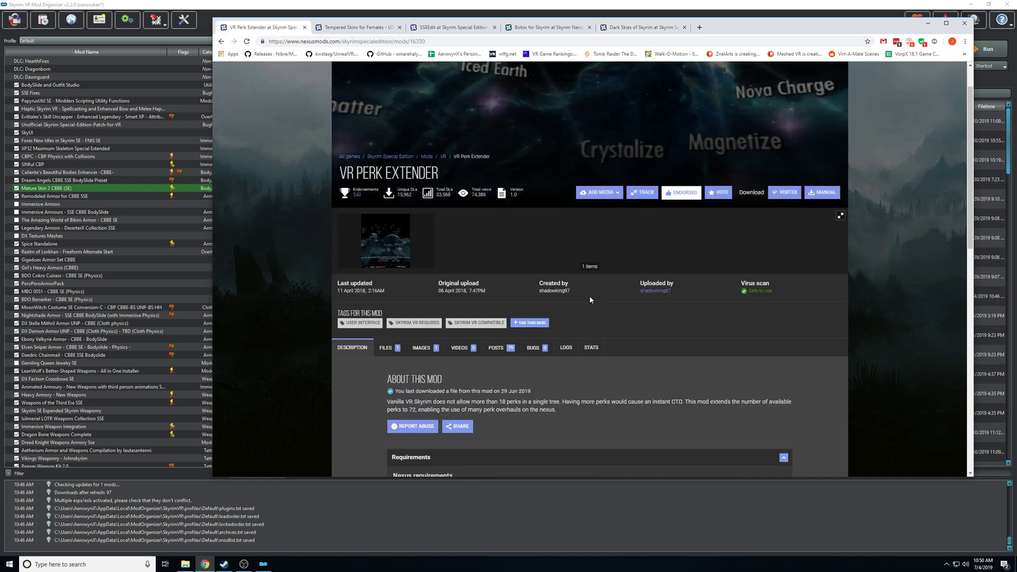
scroll(590, 299, "down", 3)
scroll(651, 292, "down", 2)
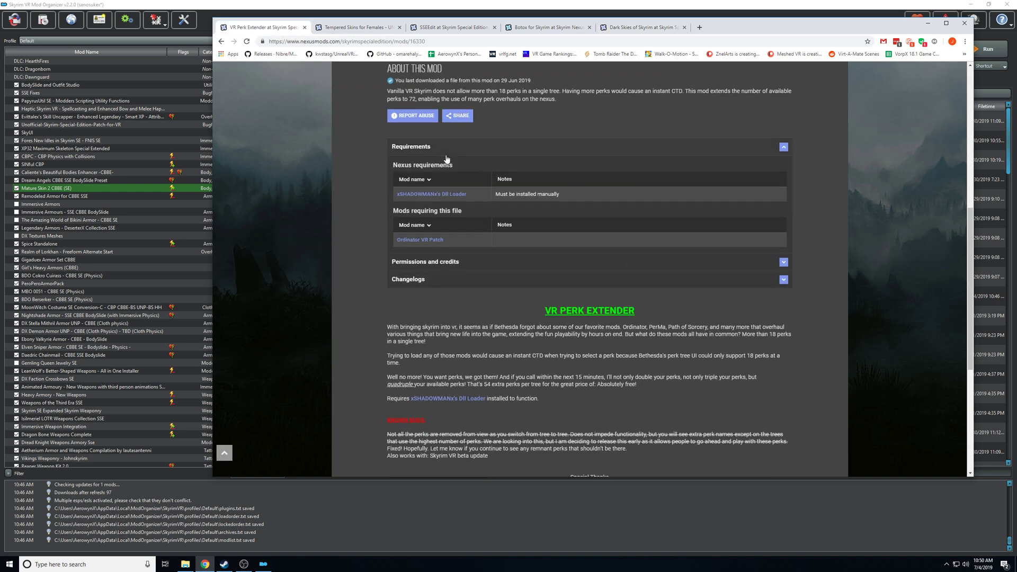
left_click(569, 157)
scroll(566, 159, "up", 3)
scroll(526, 142, "up", 4)
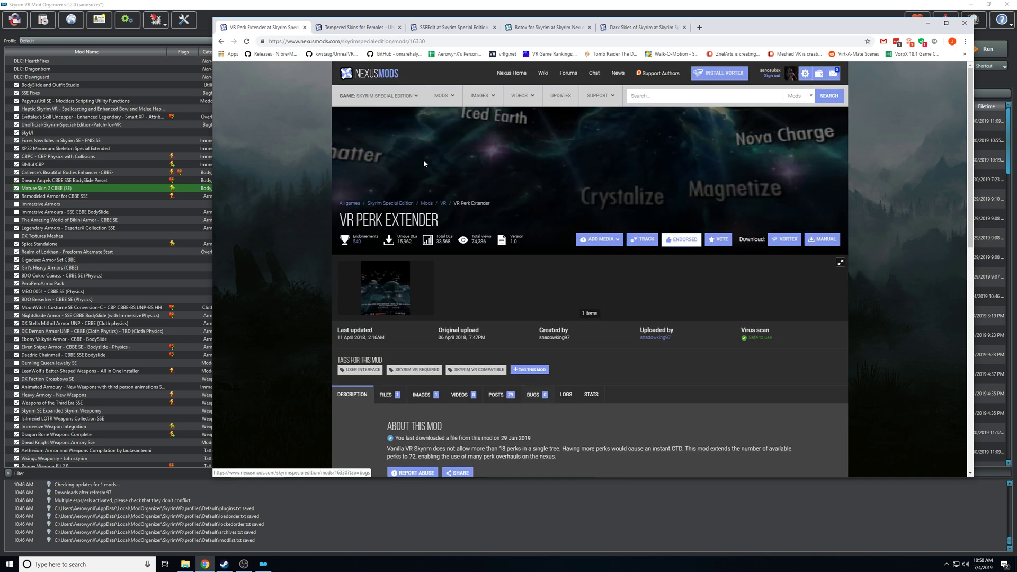
left_click(401, 403)
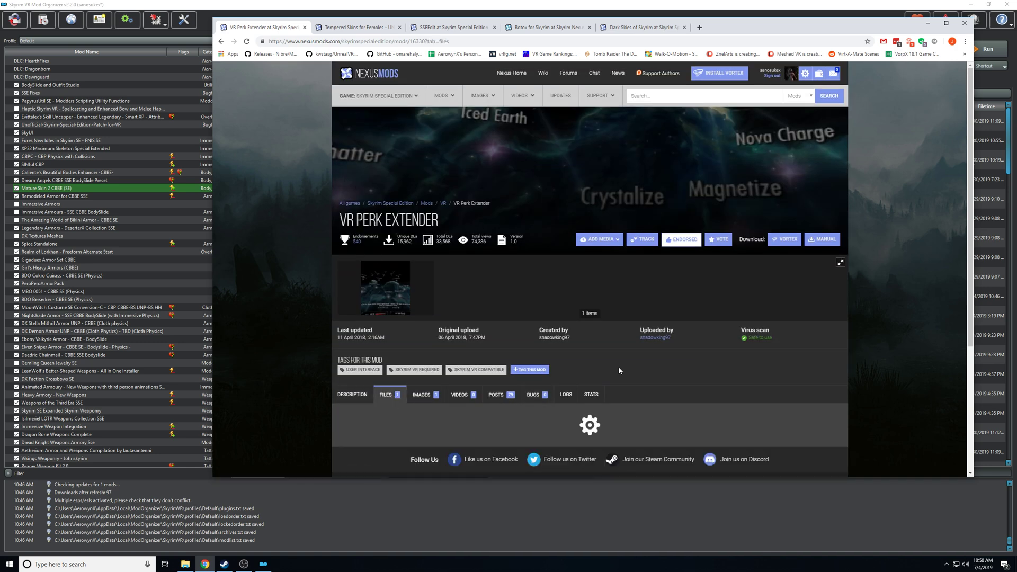
scroll(618, 367, "down", 3)
left_click(434, 311)
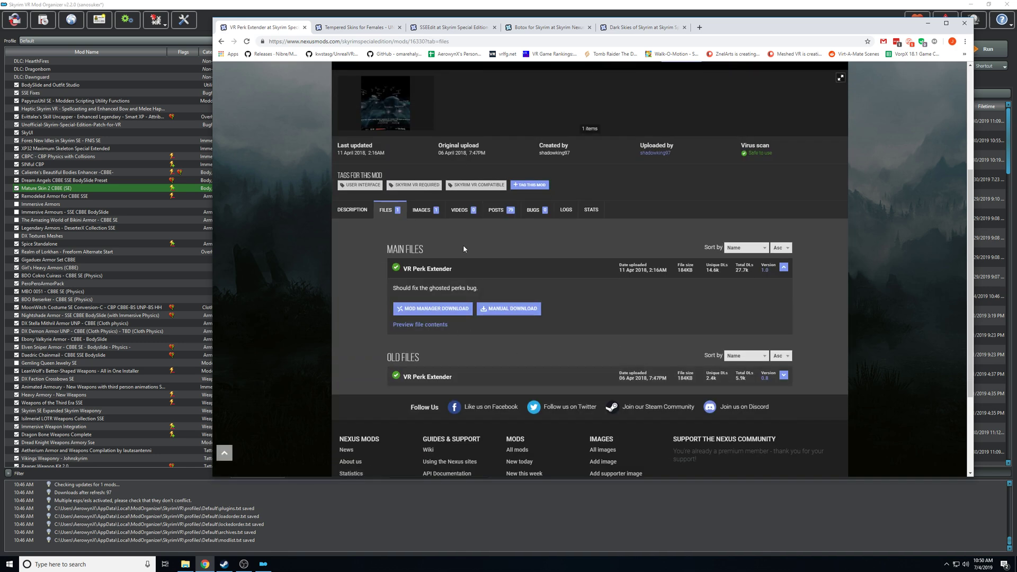
Return to the VR Perk Extender description and expand Requirements to show xSHADOWMANx's Dll Loader
left_click(353, 210)
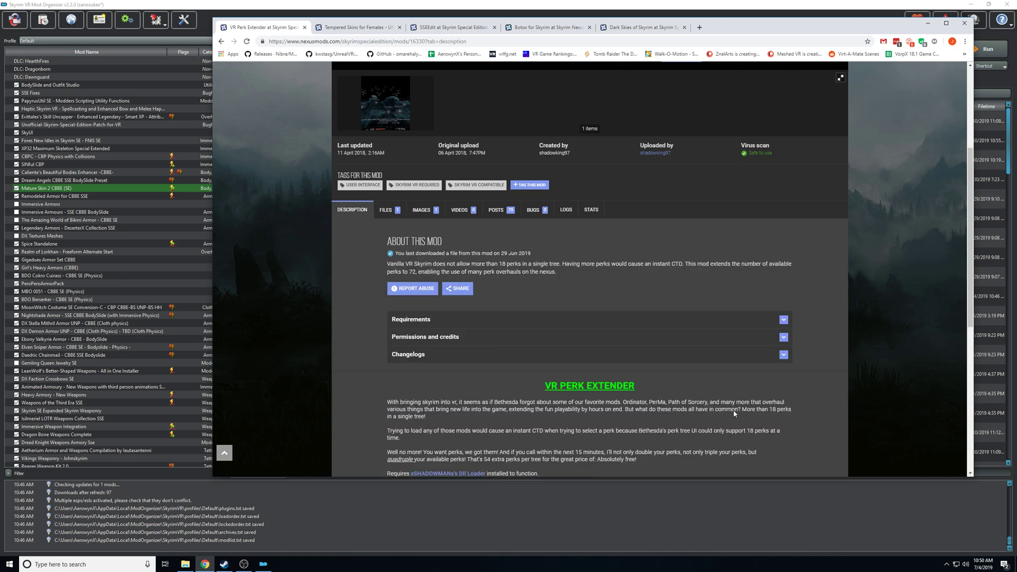
scroll(697, 259, "down", 5)
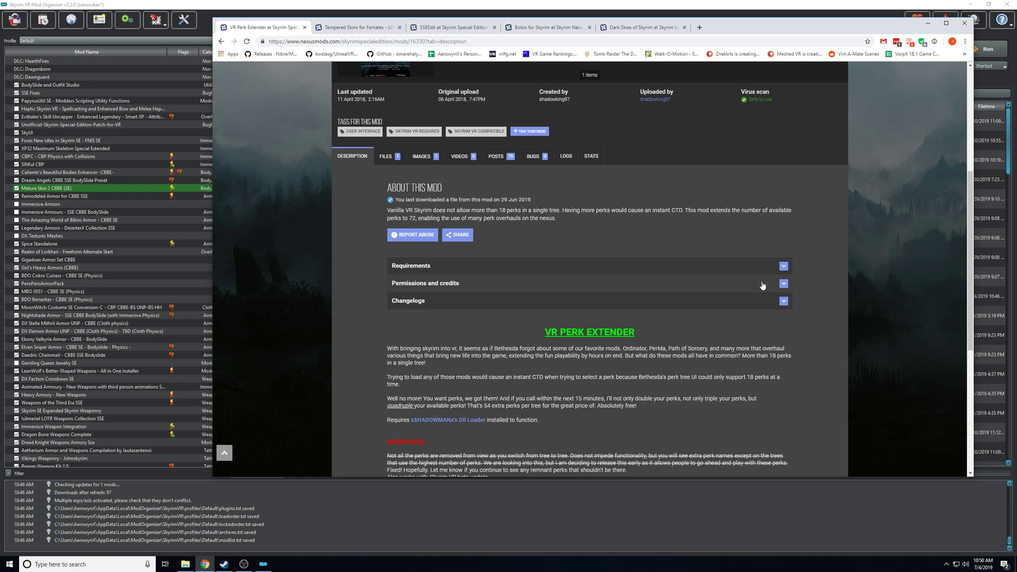
scroll(530, 288, "down", 5)
scroll(767, 290, "up", 5)
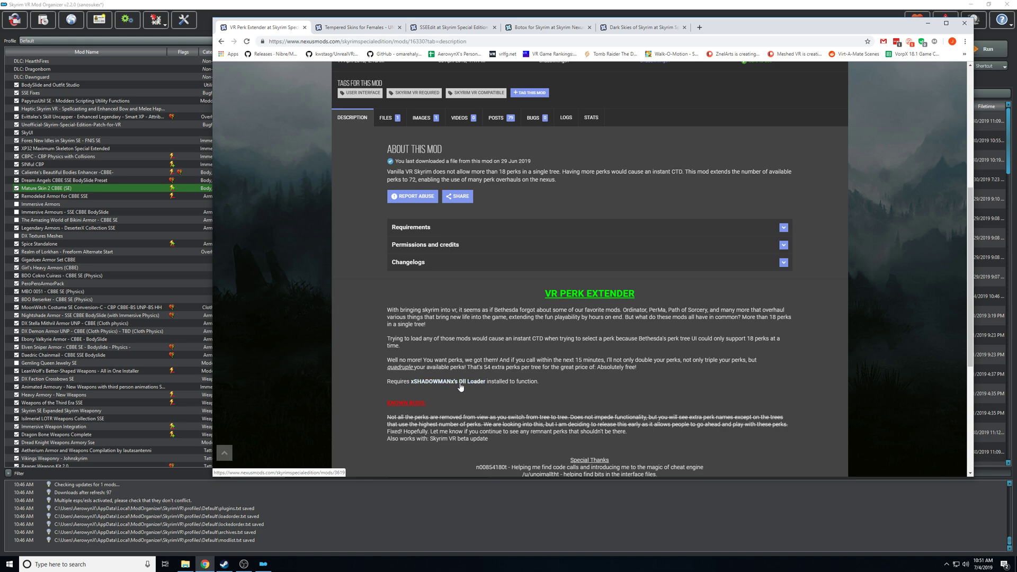
scroll(493, 380, "up", 3)
left_click(427, 391)
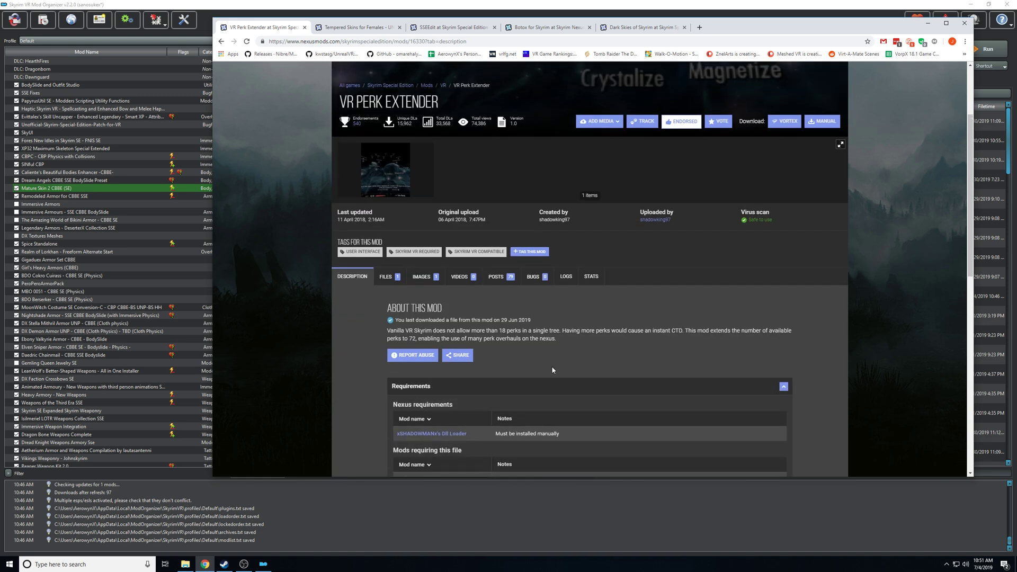
scroll(426, 390, "down", 4)
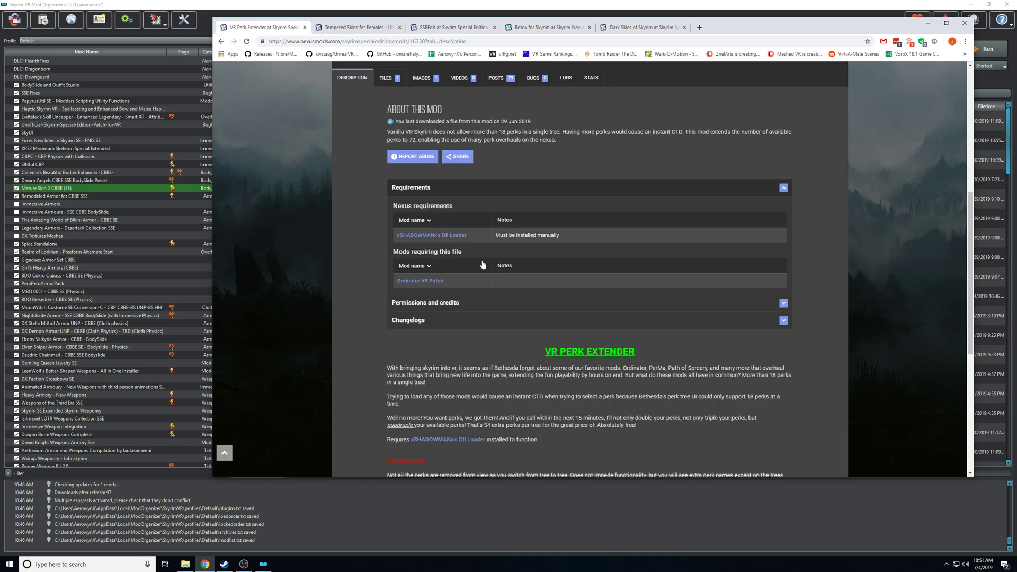
Open xSHADOWMANx's Dll Loader from the requirements and highlight its How to install steps
left_click(450, 240)
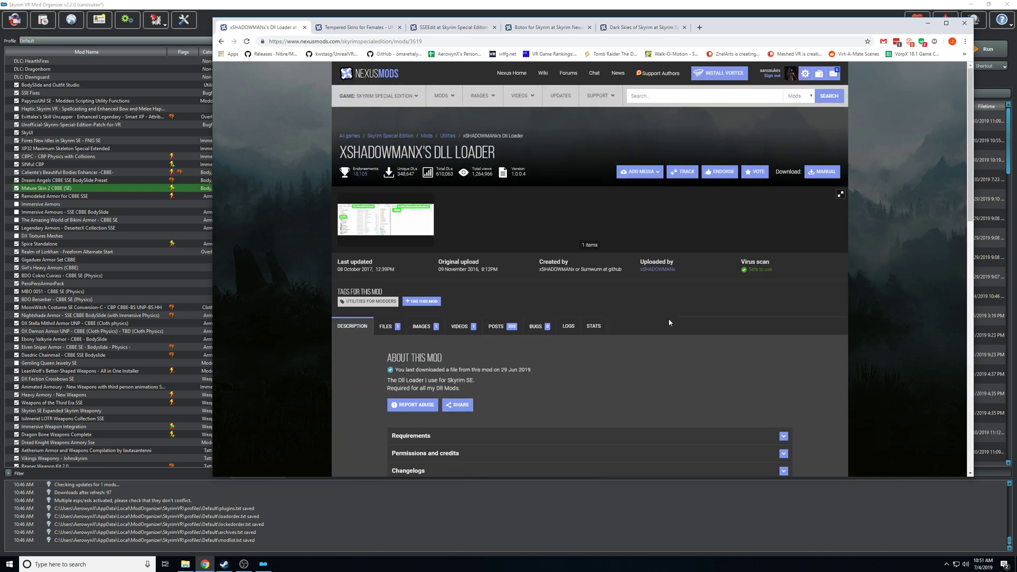
scroll(536, 159, "down", 6)
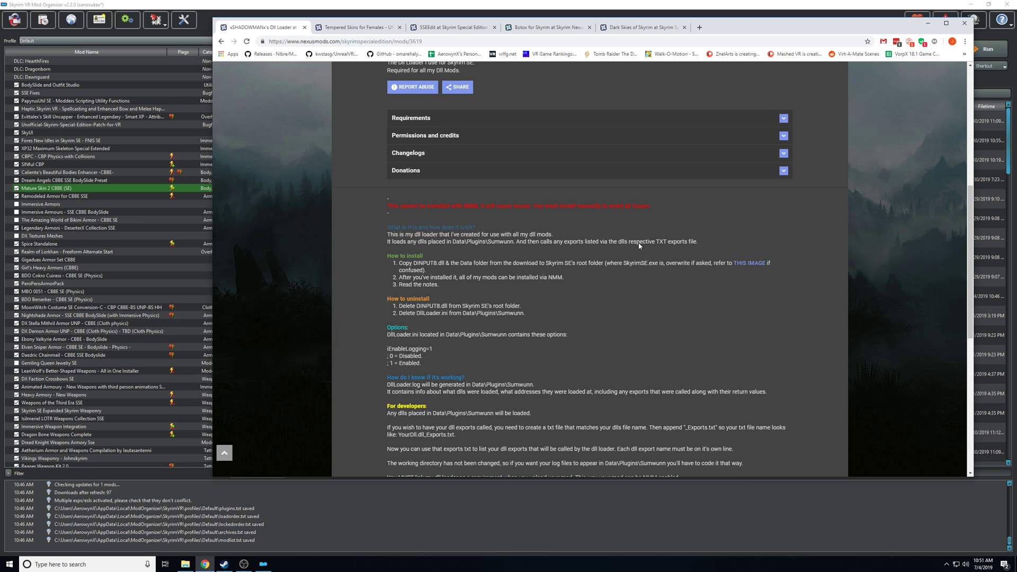
left_click_drag(459, 287, 380, 256)
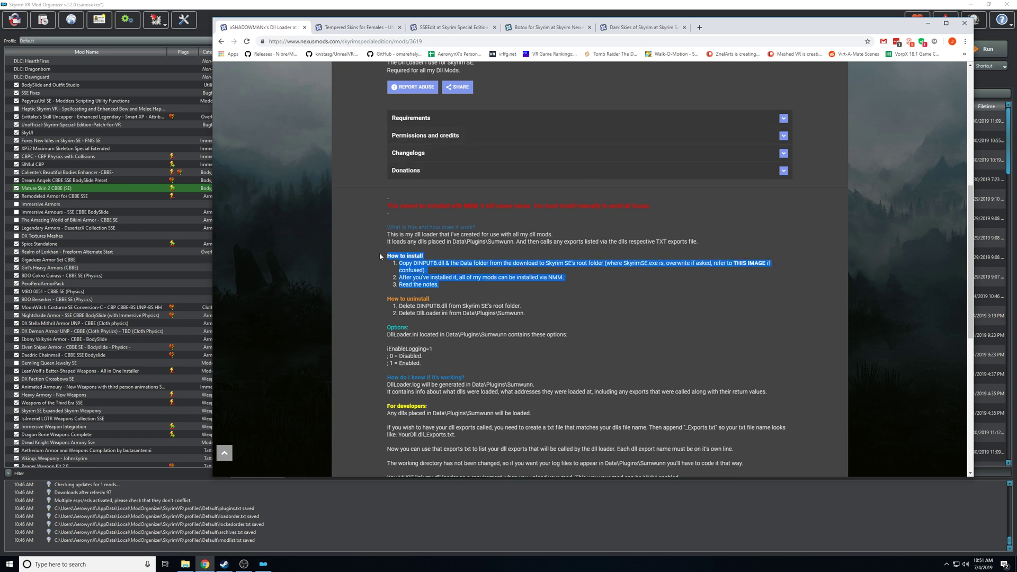
left_click(570, 273)
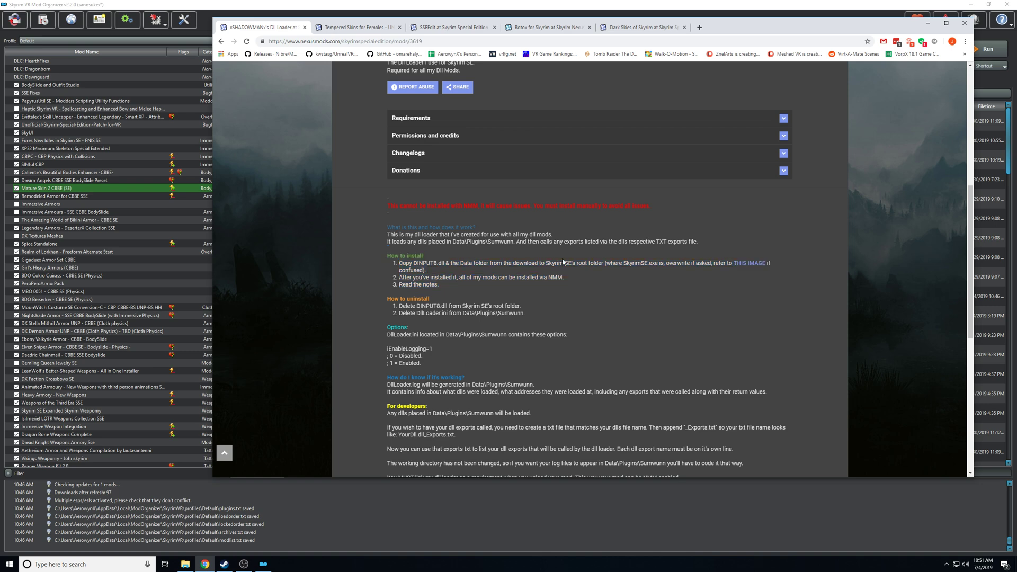
left_click_drag(564, 263, 572, 262)
scroll(617, 407, "up", 5)
Check the Dll Loader's file list, return to its description, and go back to the page top
left_click(397, 215)
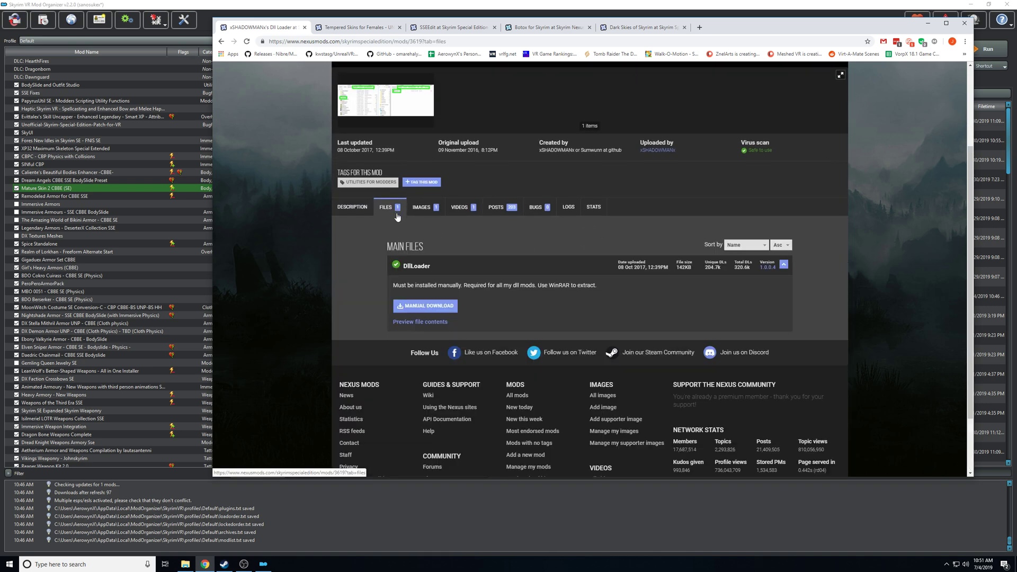
left_click(336, 206)
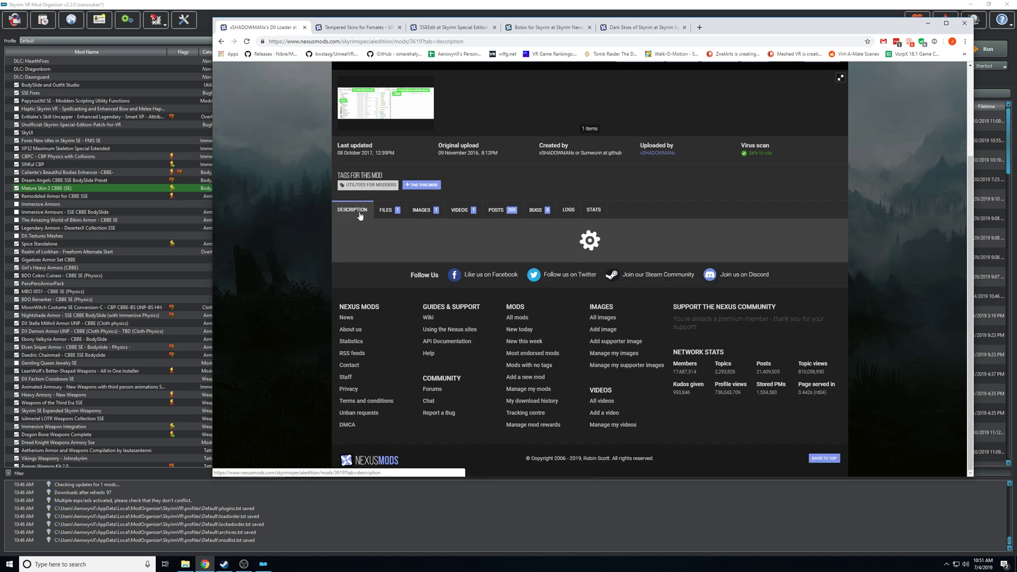
scroll(467, 345, "down", 5)
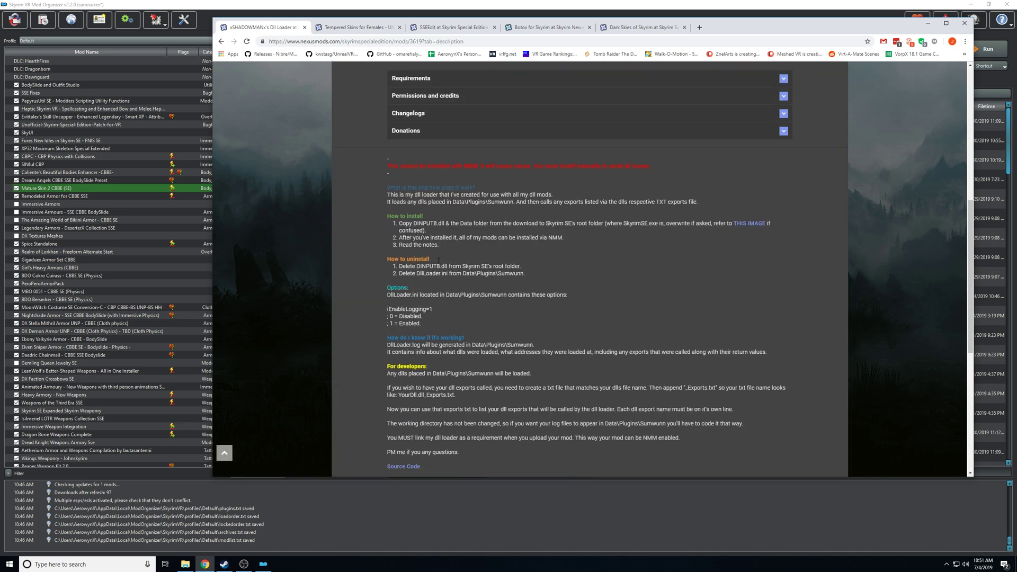
left_click(221, 41)
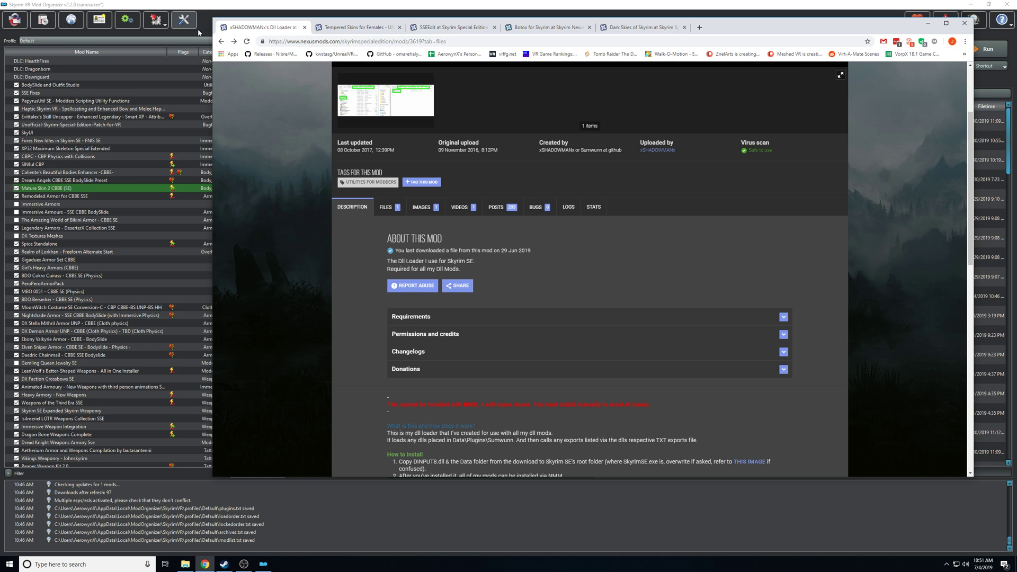
left_click(220, 42)
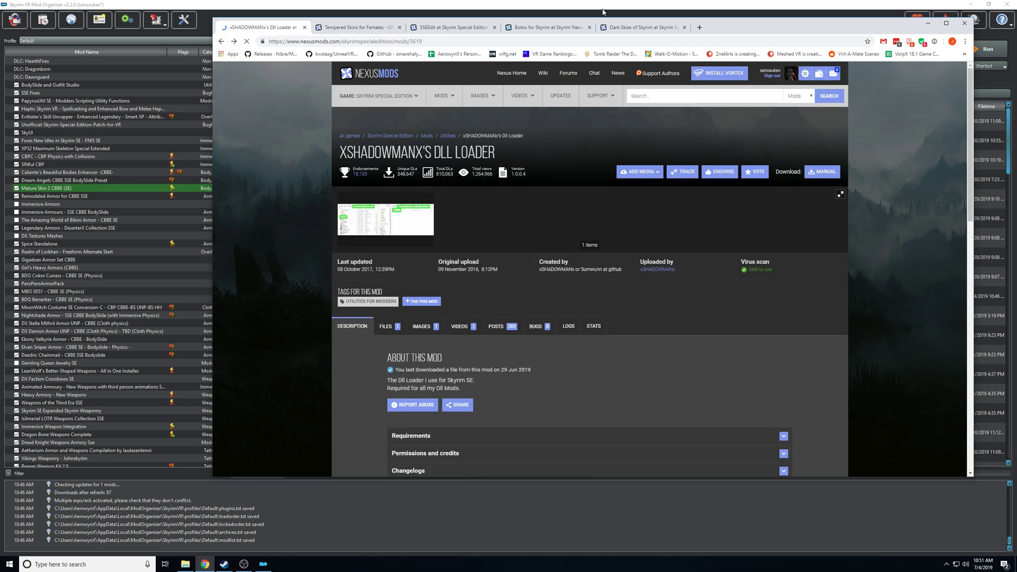
Revisit the VR Perk Extender requirements and files, then switch through the SSEEdit and Dark Skies tabs
left_click(222, 42)
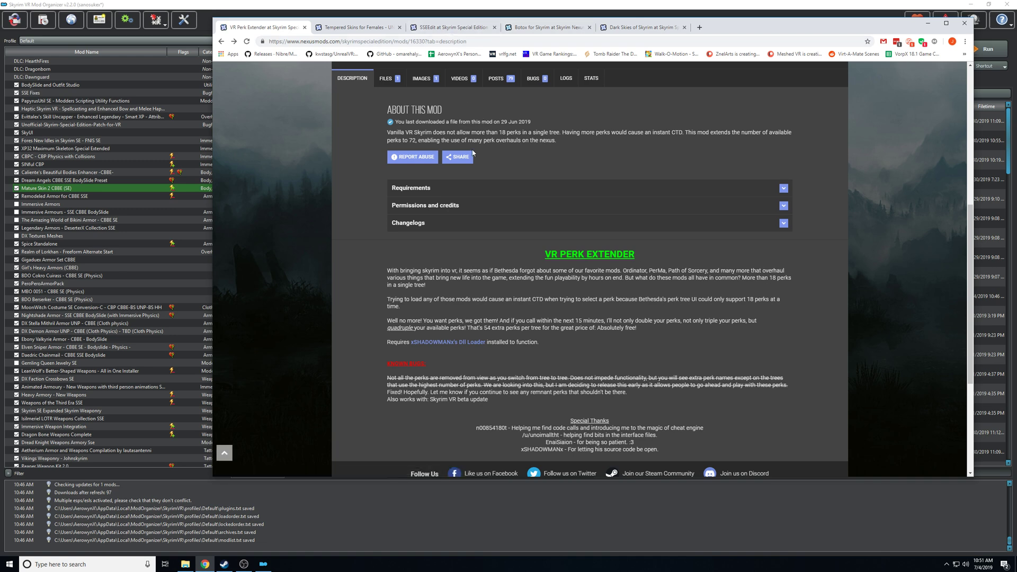
left_click(416, 186)
left_click(398, 85)
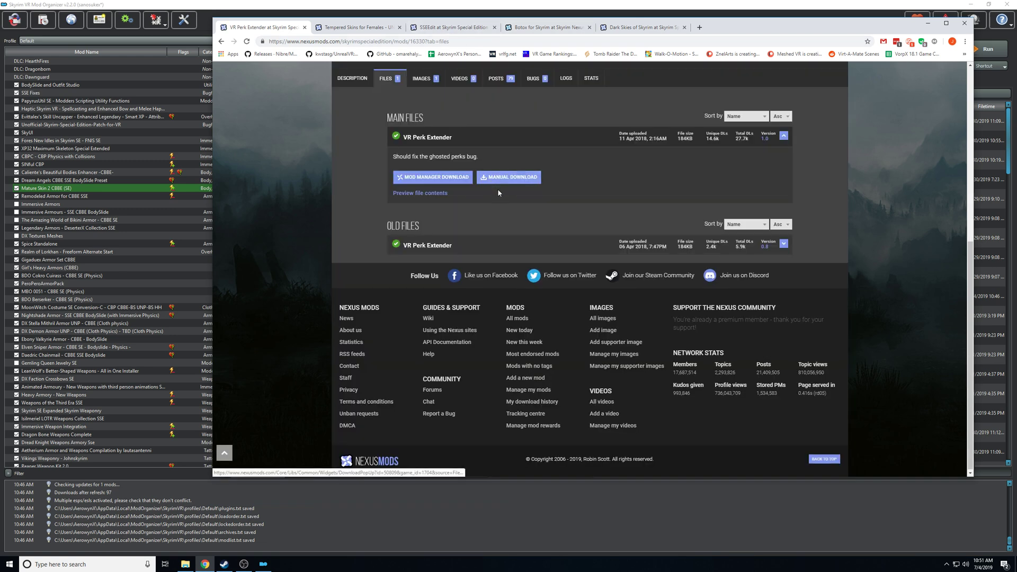
left_click(450, 27)
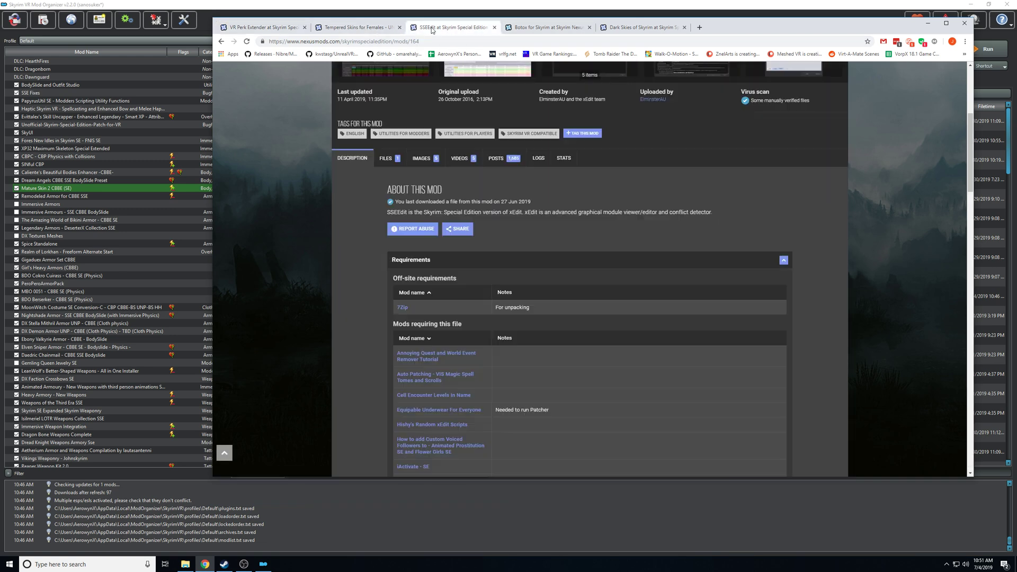
scroll(497, 113, "up", 5)
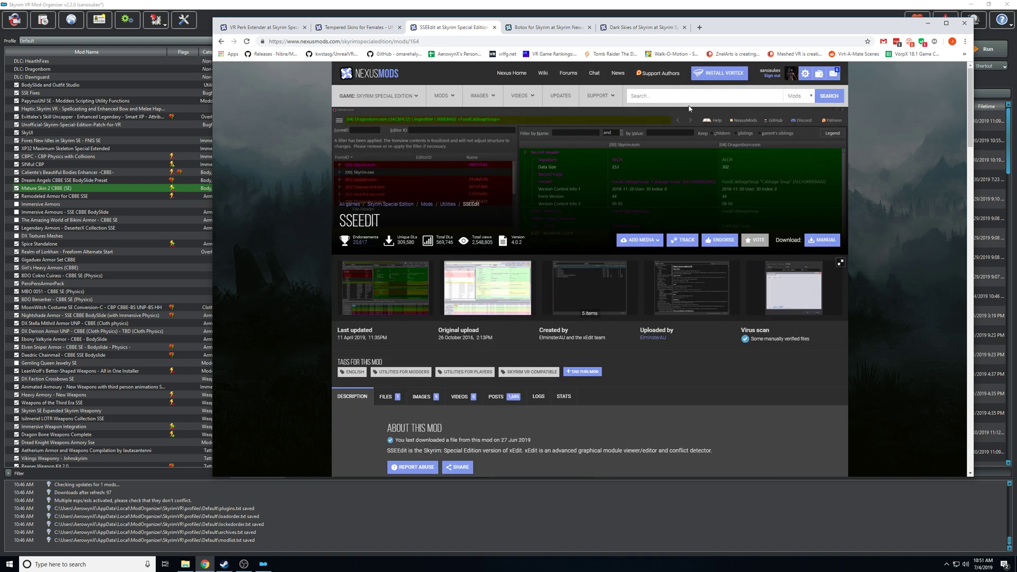
left_click(625, 31)
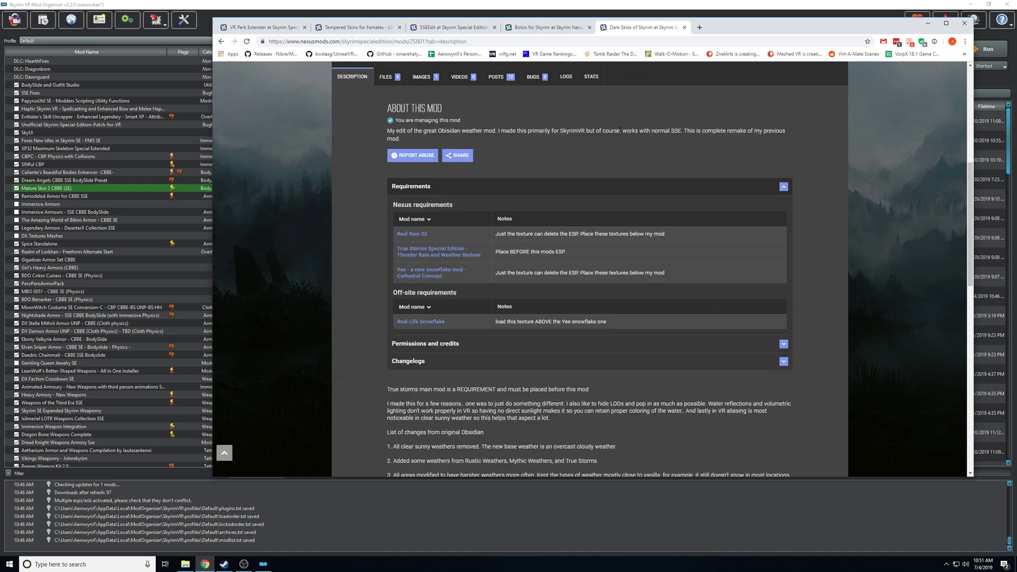
scroll(621, 130, "up", 6)
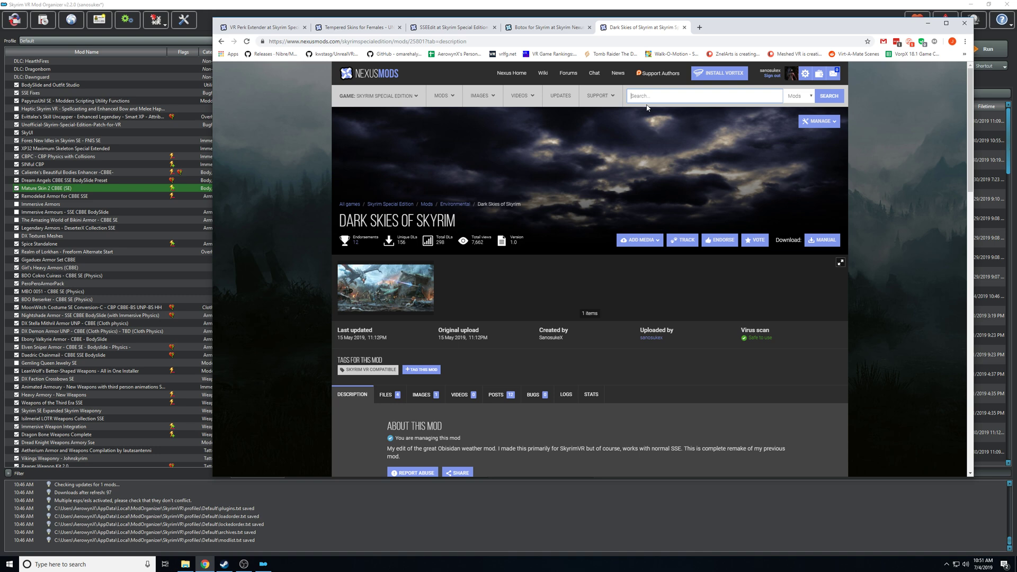
Quicksearch 'ss', open SSE Fixes, and scroll to its How to install section
type("sse fixes")
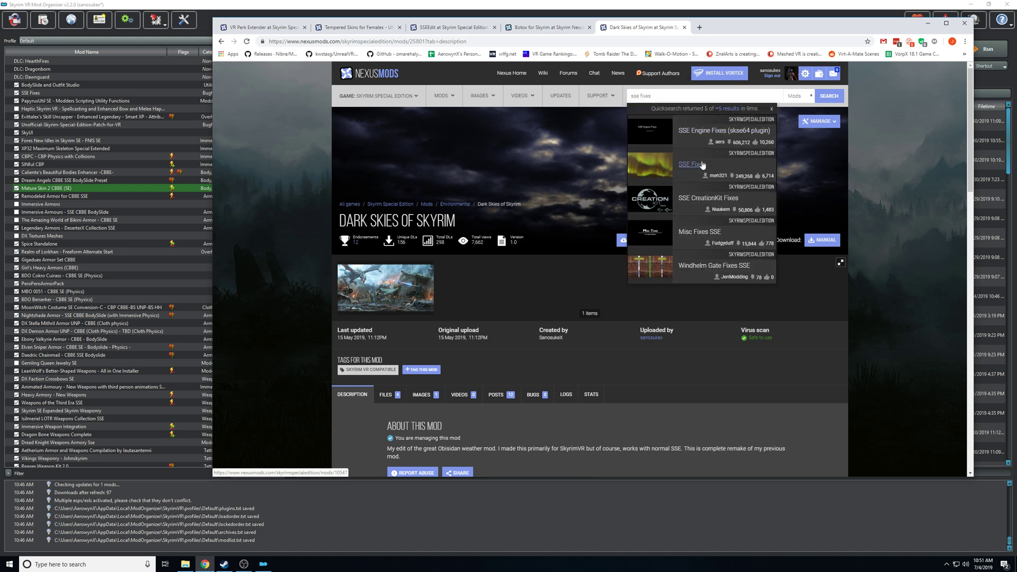
left_click(690, 164)
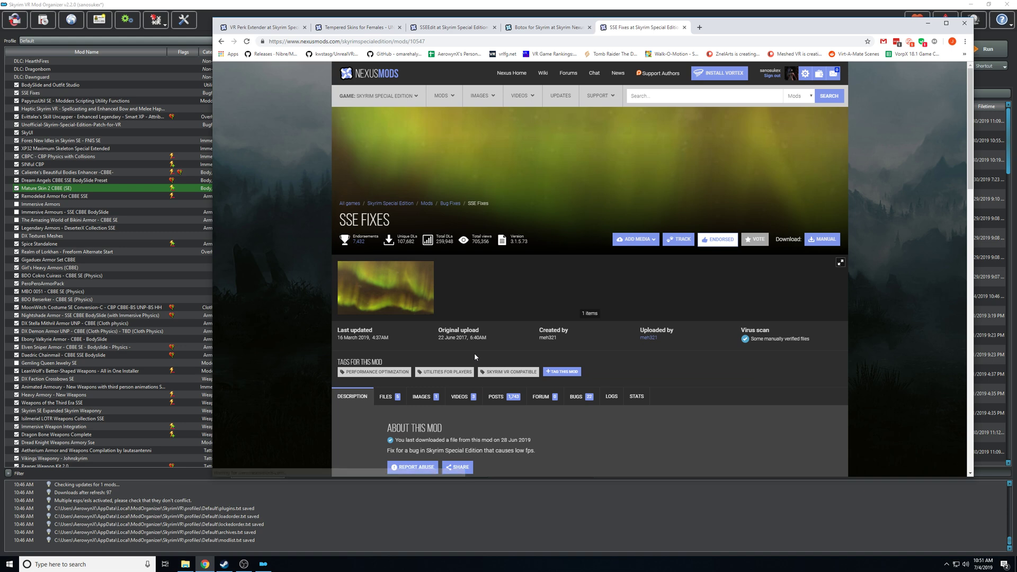
scroll(482, 347, "down", 3)
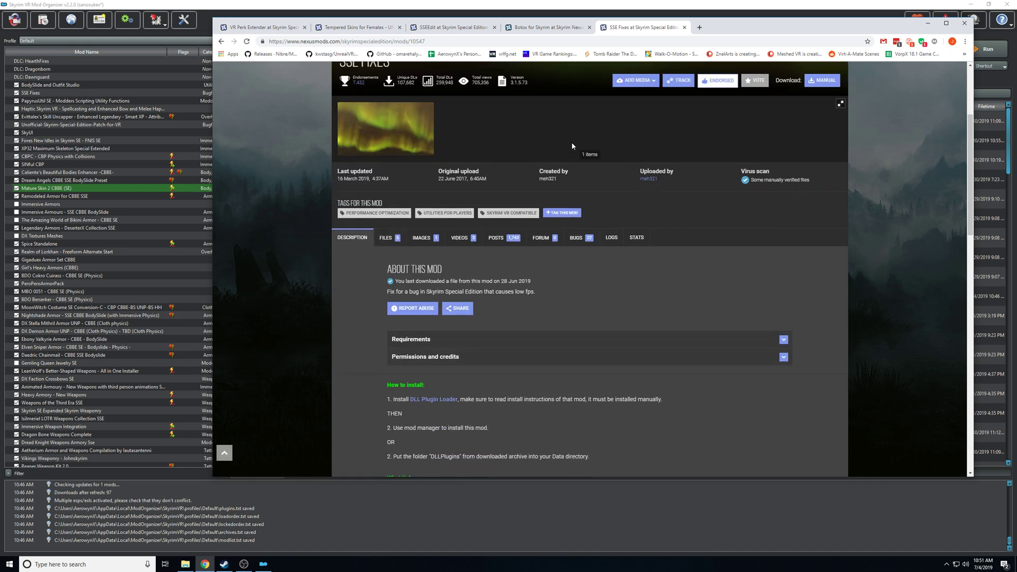
scroll(572, 143, "down", 2)
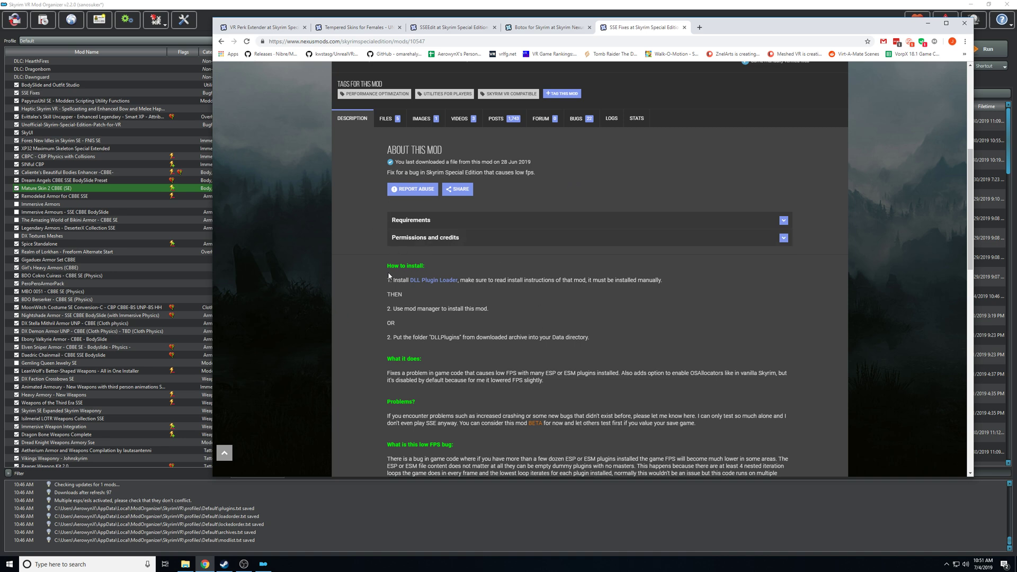
Open DLL Plugin Loader, highlight the root-directory and binkw64.dll rename install steps, then view its files
left_click(437, 280)
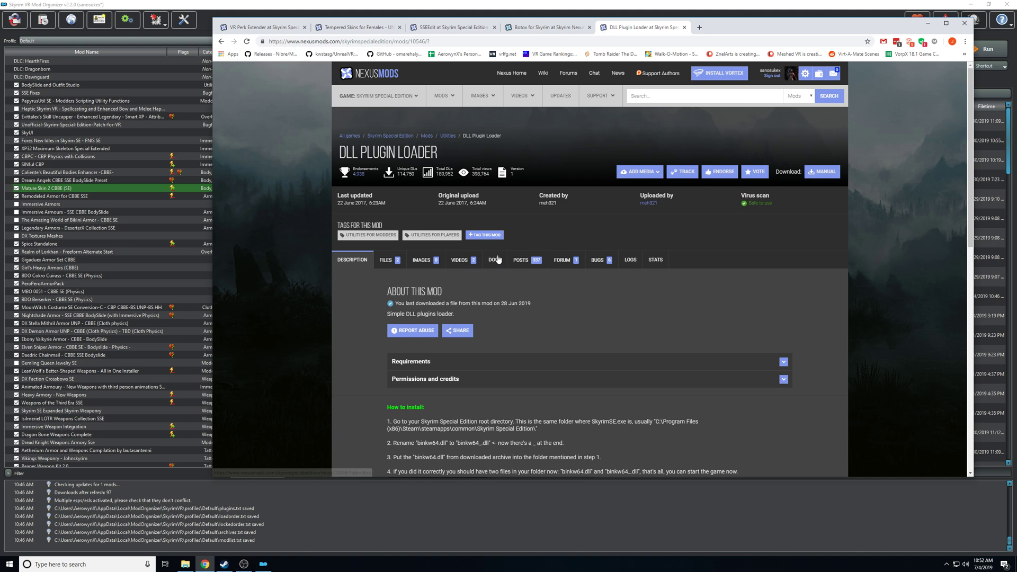
scroll(676, 308, "down", 2)
left_click_drag(739, 313, 306, 237)
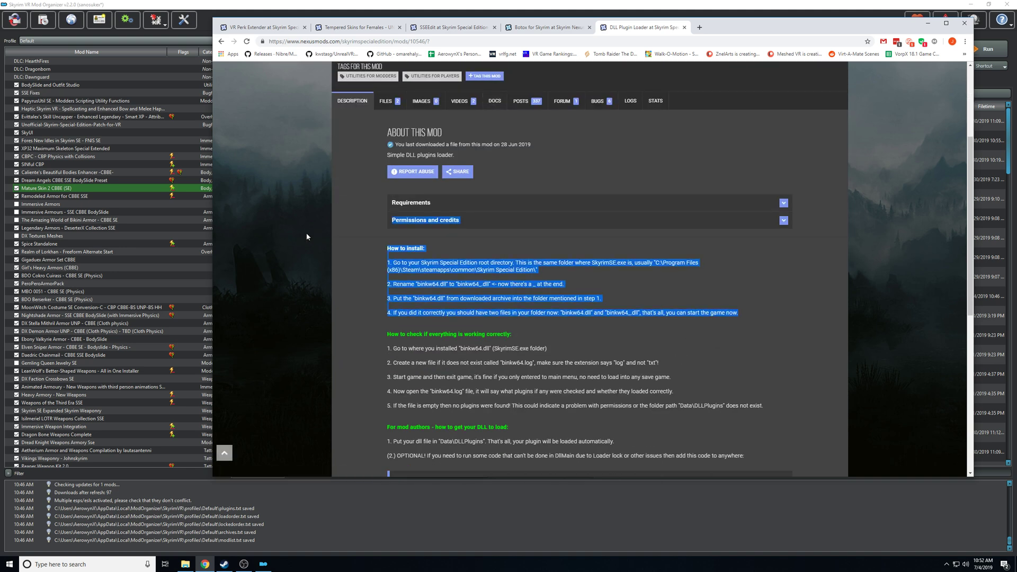
left_click(608, 268)
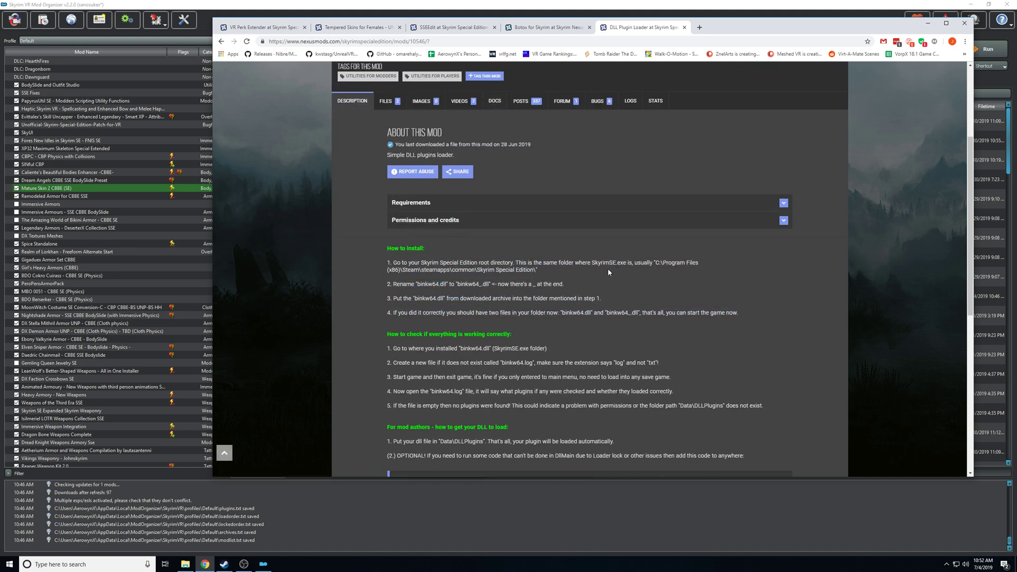
left_click_drag(477, 270, 532, 272)
left_click_drag(393, 282, 561, 287)
left_click(474, 284)
left_click_drag(456, 284, 488, 287)
left_click(394, 106)
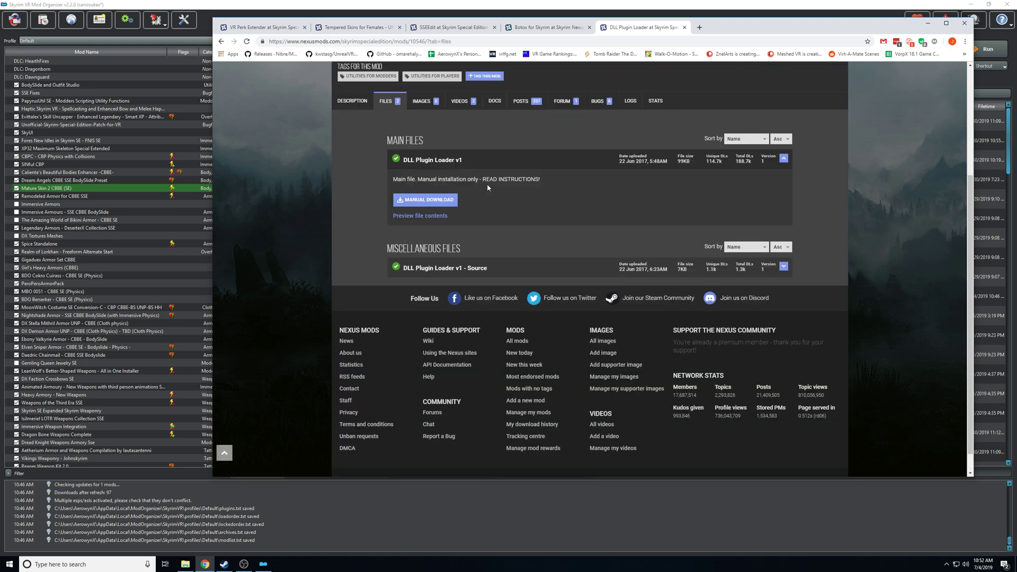
scroll(487, 183, "up", 3)
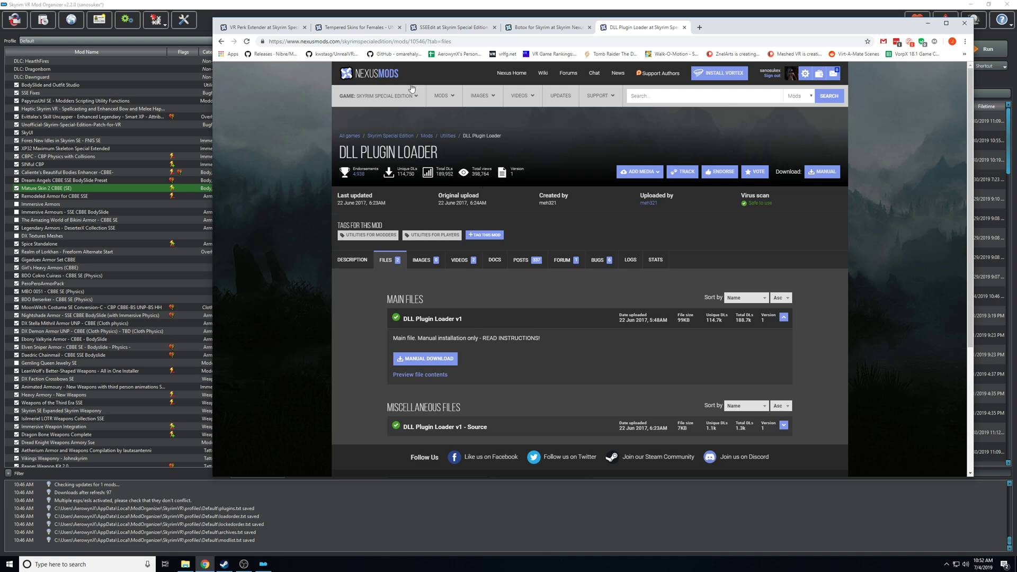
Return to SSE Fixes, open its files list, and preview the Skyrim VR file's contents
left_click(222, 41)
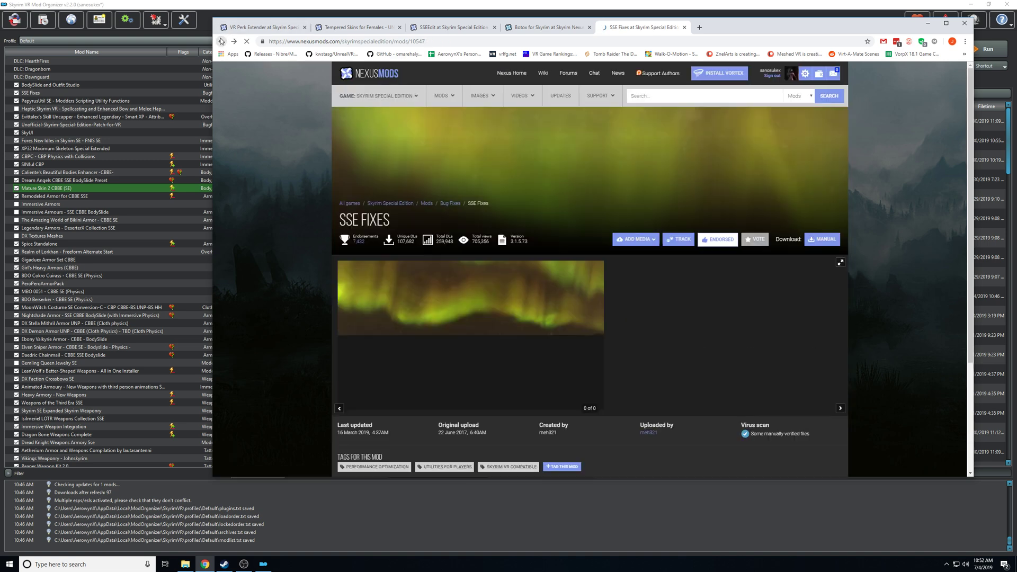
scroll(389, 371, "up", 6)
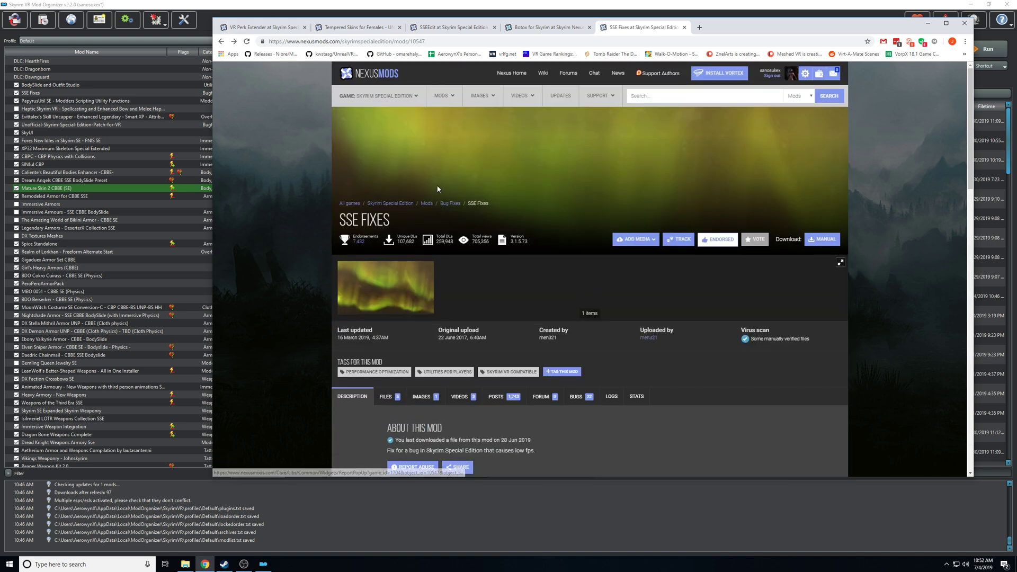
left_click(389, 397)
scroll(635, 315, "down", 4)
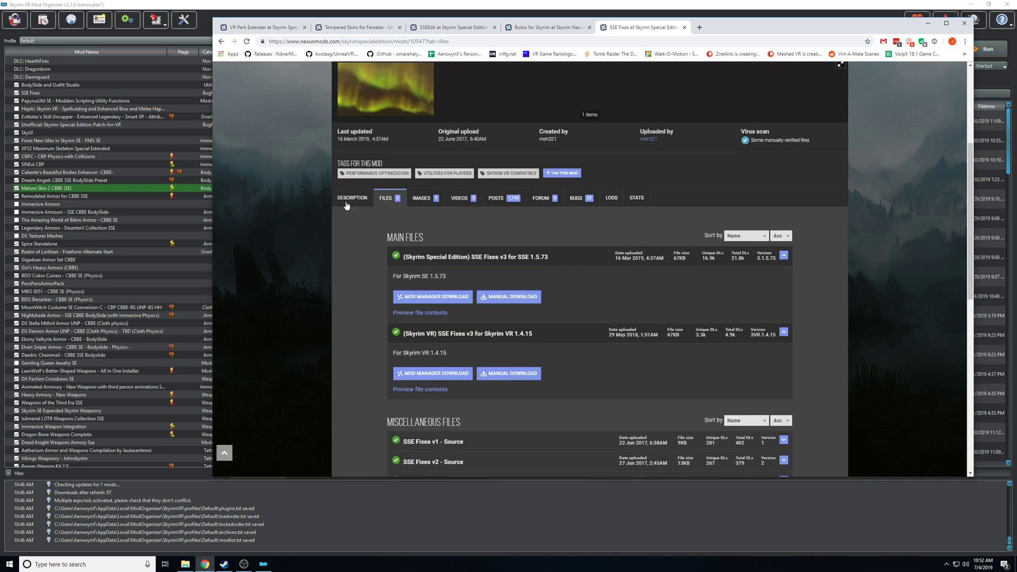
scroll(458, 248, "down", 3)
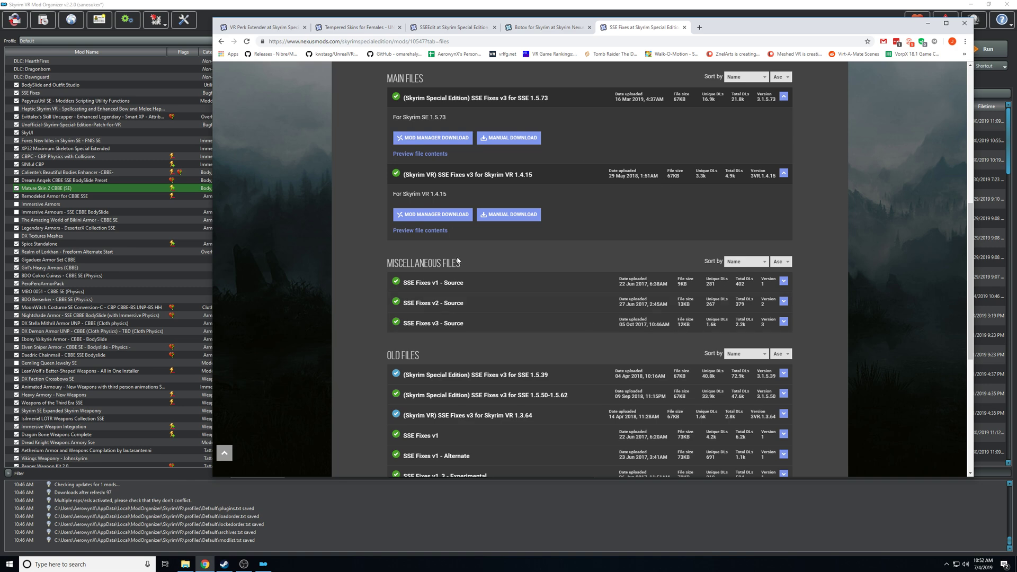
scroll(459, 261, "up", 3)
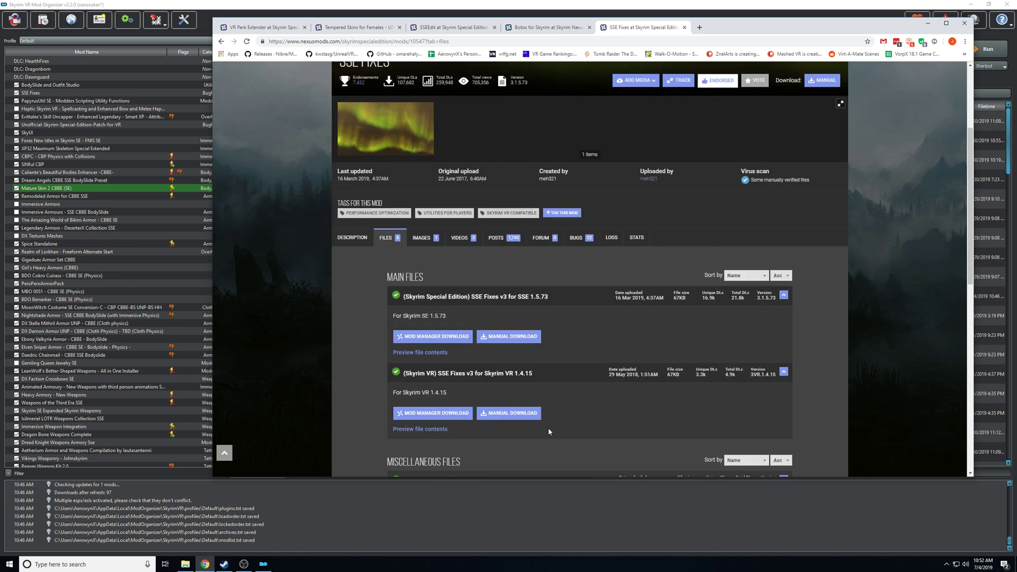
left_click(441, 430)
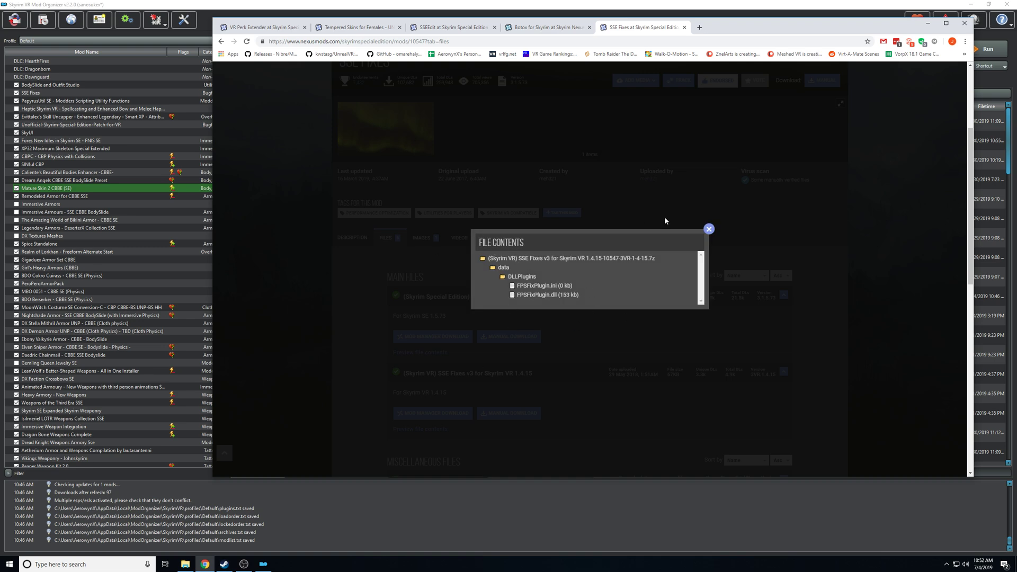
left_click(709, 228)
scroll(354, 286, "down", 2)
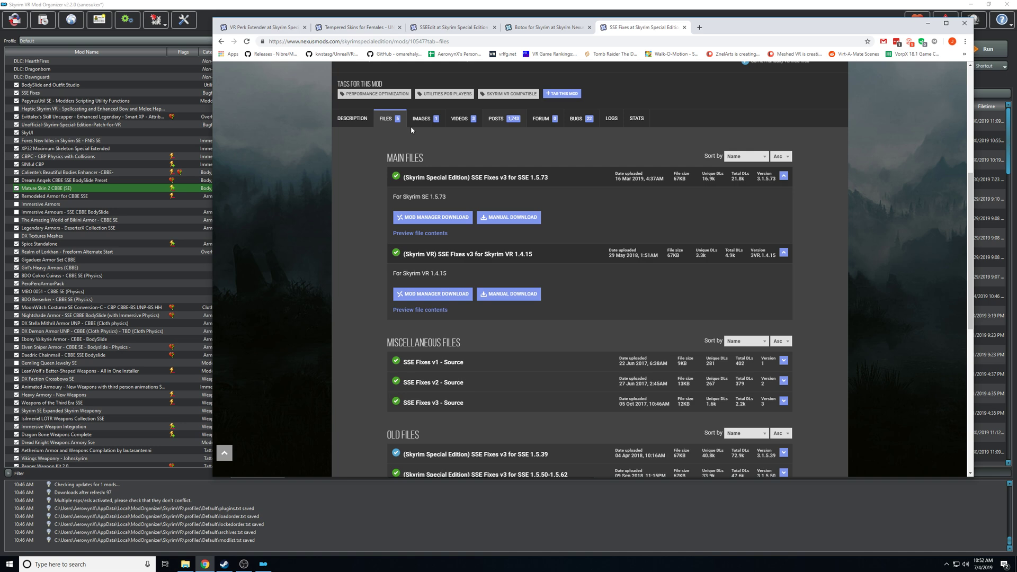
Check the SSE Fixes requirements in the description, then return to its files list
left_click(375, 124)
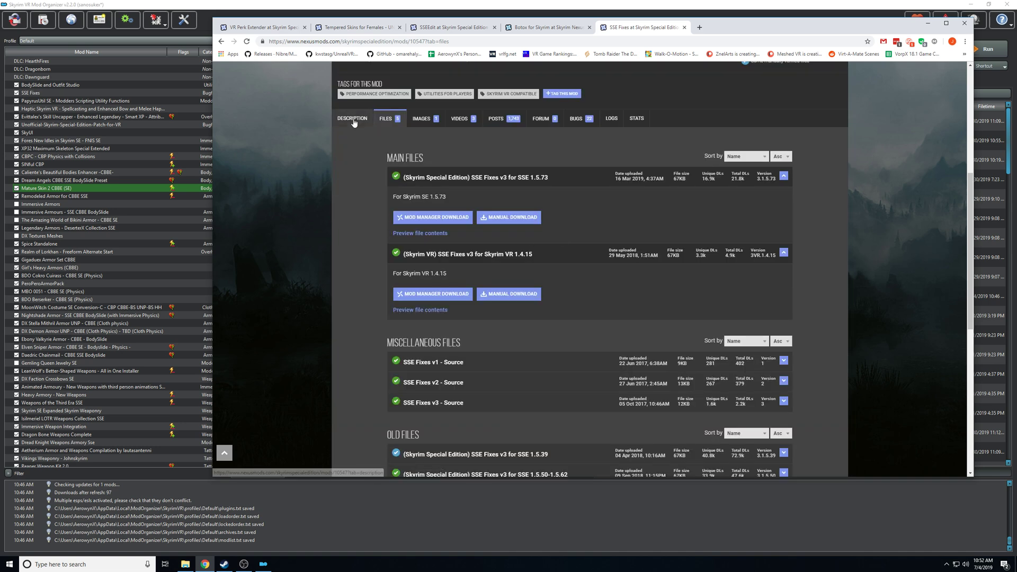
left_click(356, 128)
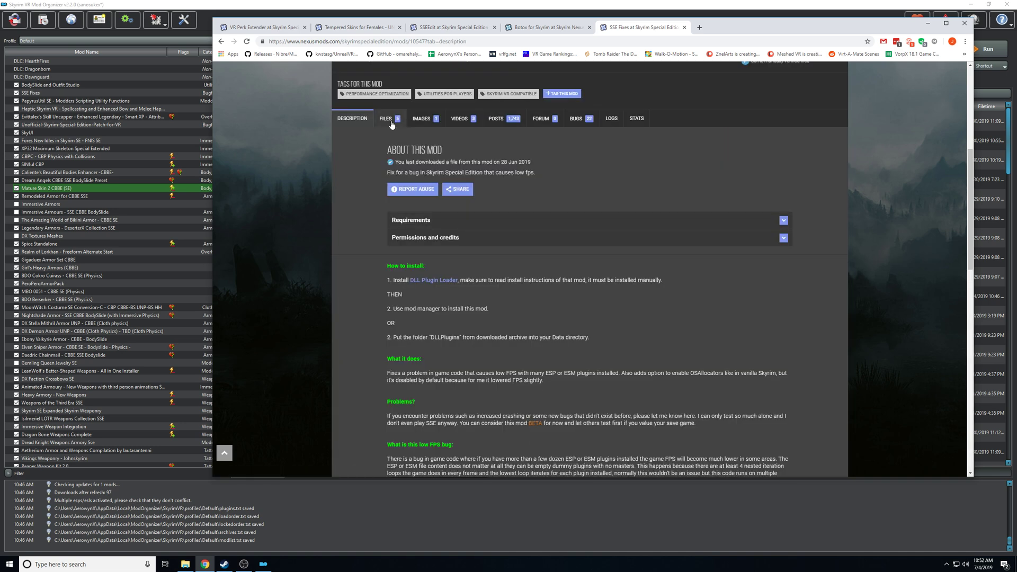
left_click(386, 49)
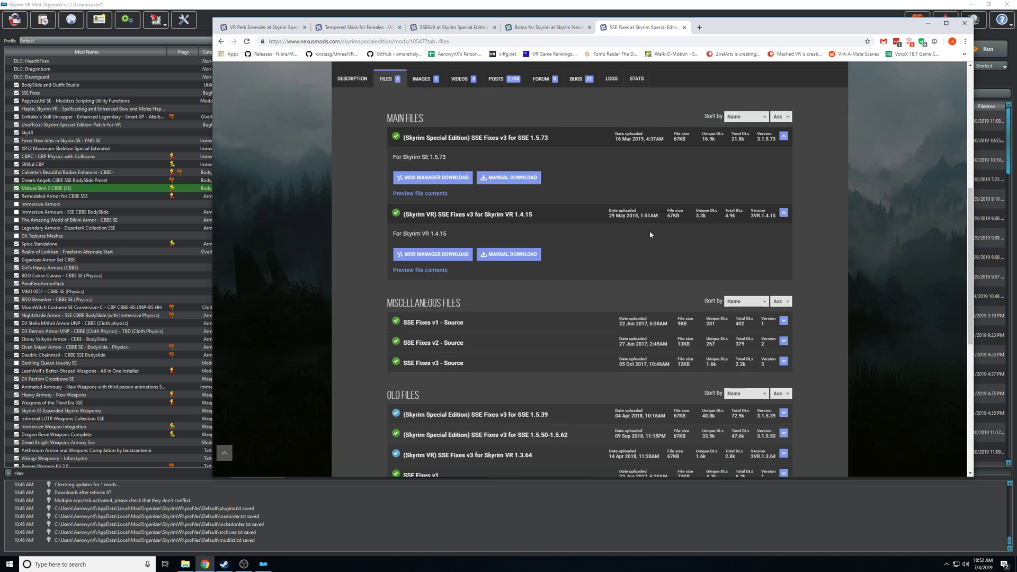
scroll(556, 341, "up", 3)
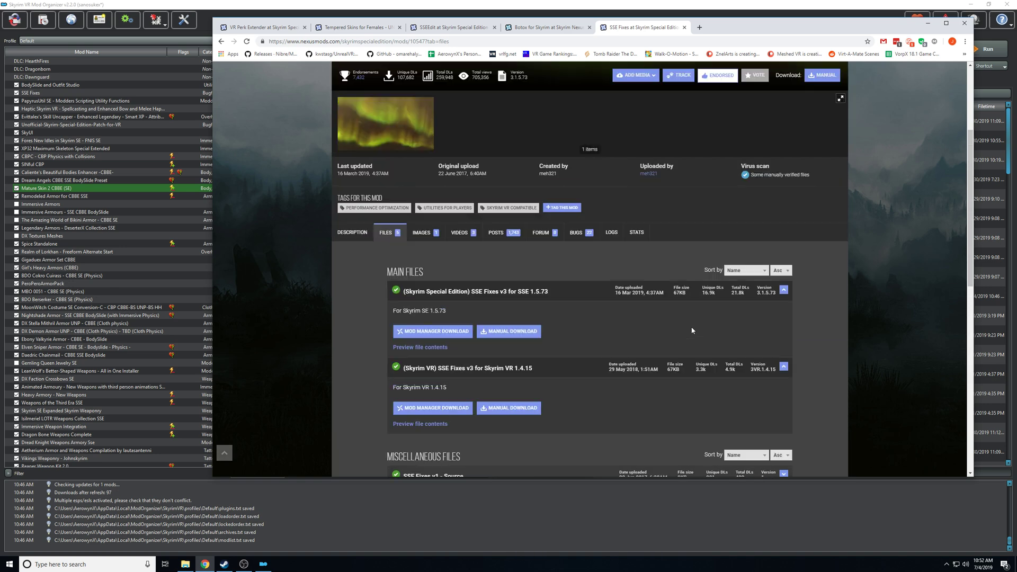
left_click(353, 238)
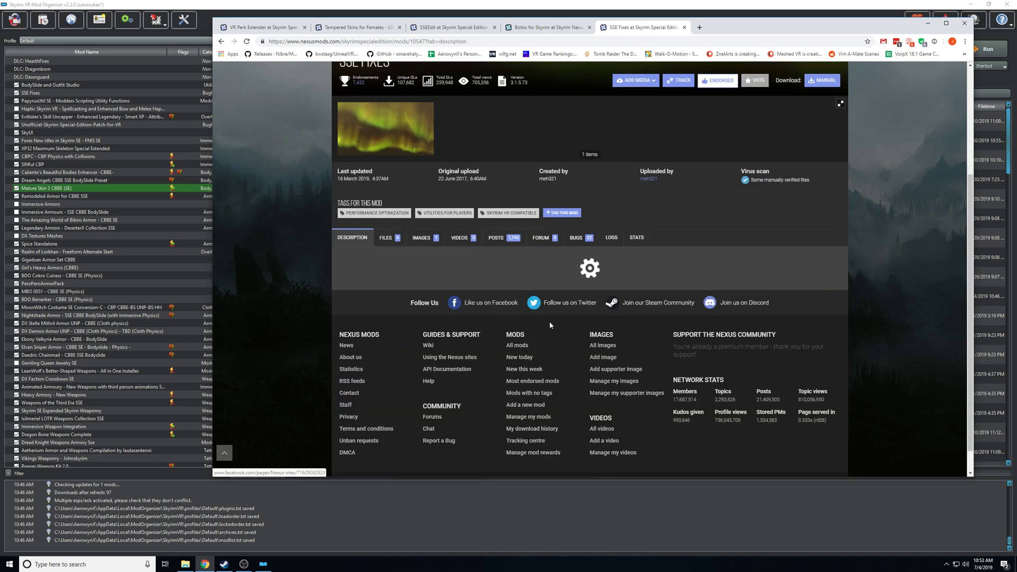
scroll(437, 253, "down", 5)
scroll(437, 254, "up", 2)
left_click(437, 219)
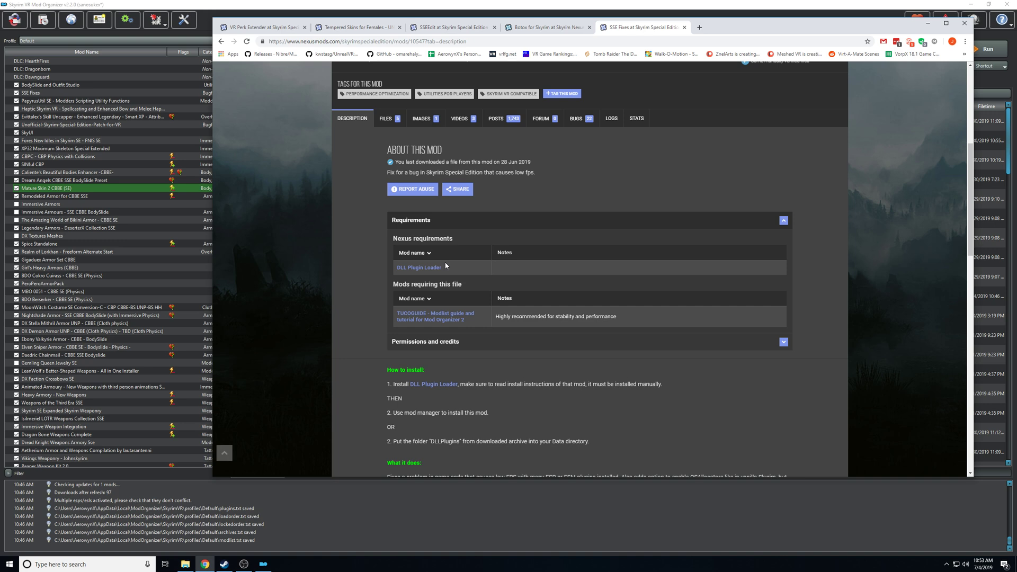
scroll(486, 437, "down", 2)
scroll(460, 281, "up", 5)
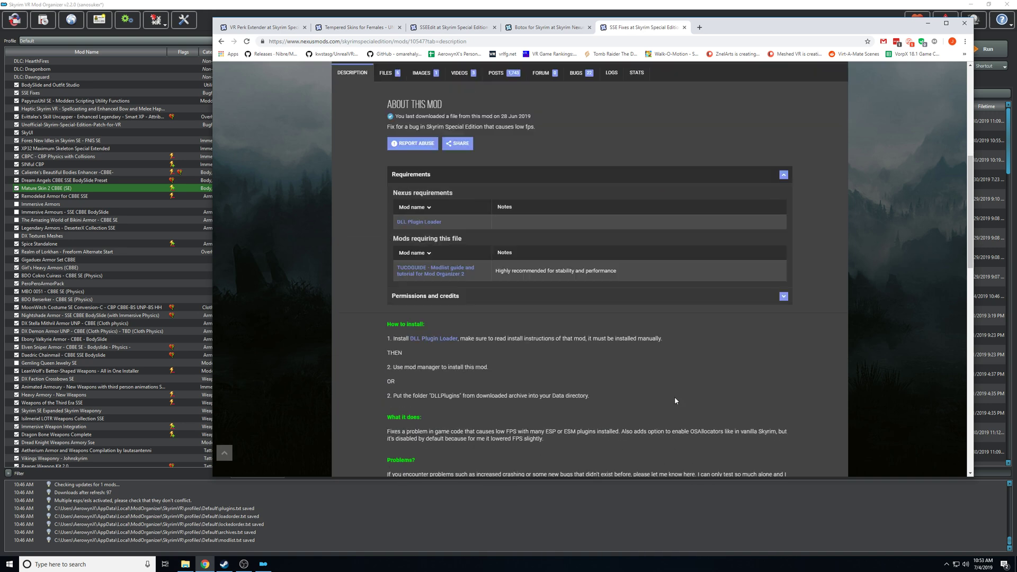
left_click(386, 238)
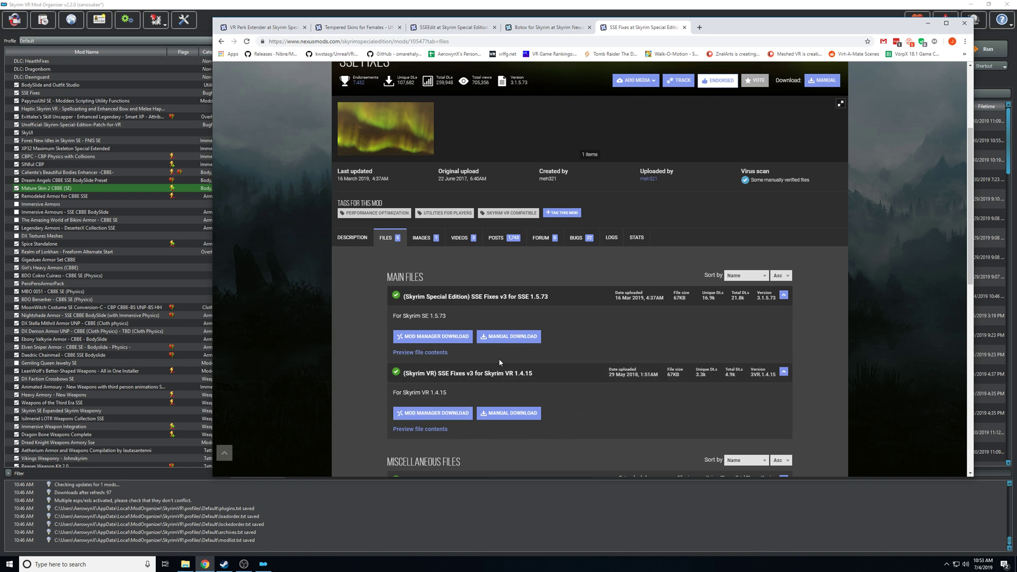
scroll(498, 360, "up", 3)
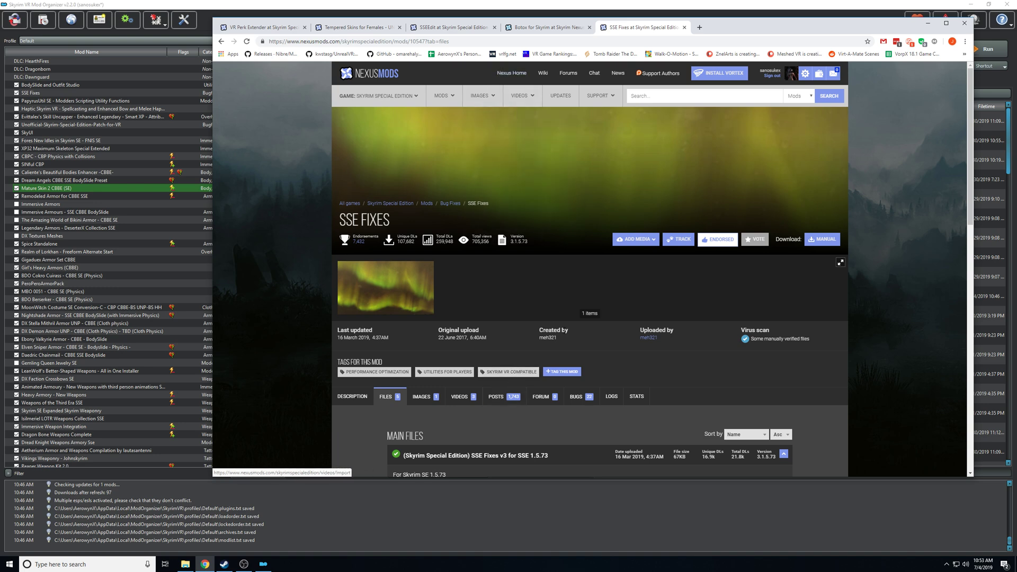
Open the SSEEdit comments and highlight the Skyrim VR renaming tip and its TES5VR file name
left_click(449, 28)
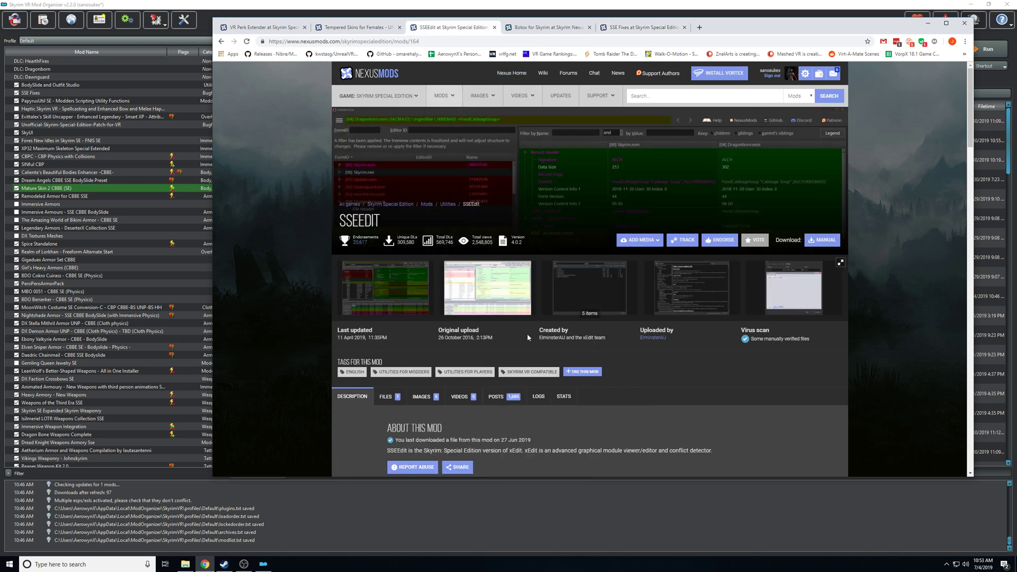
scroll(706, 372, "down", 3)
left_click(518, 241)
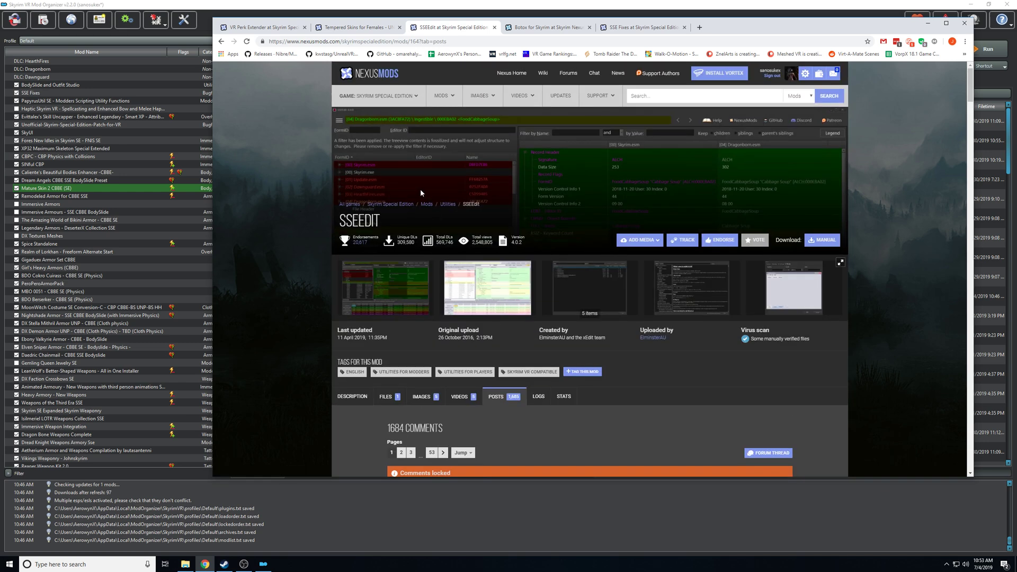
scroll(575, 261, "down", 15)
scroll(575, 263, "down", 2)
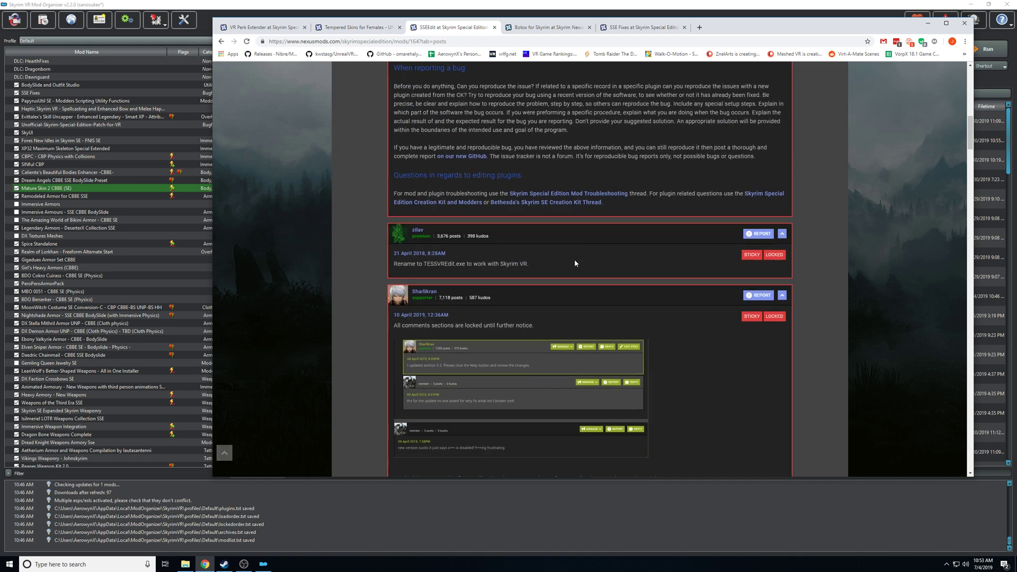
left_click_drag(585, 260, 389, 263)
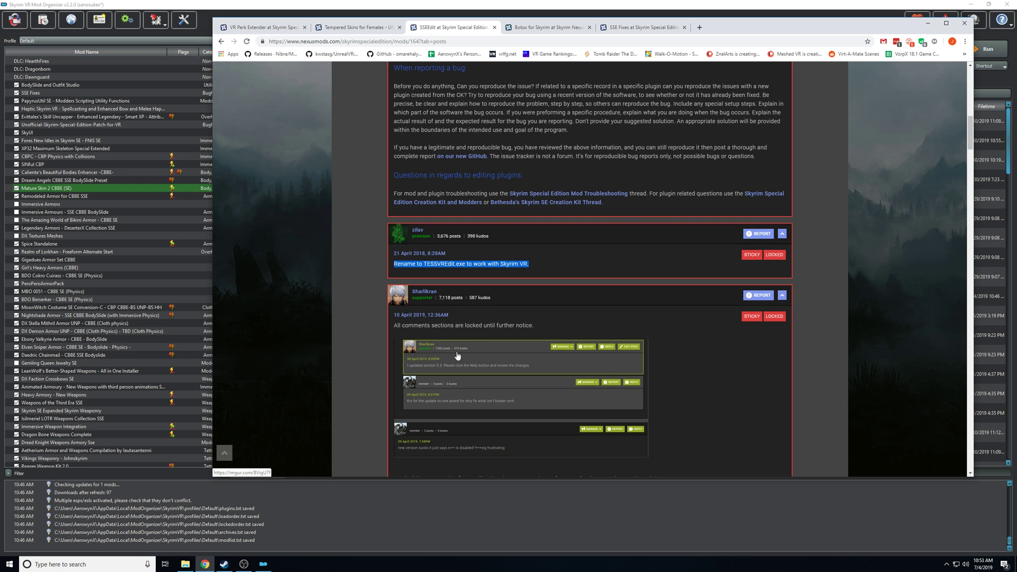
left_click(463, 272)
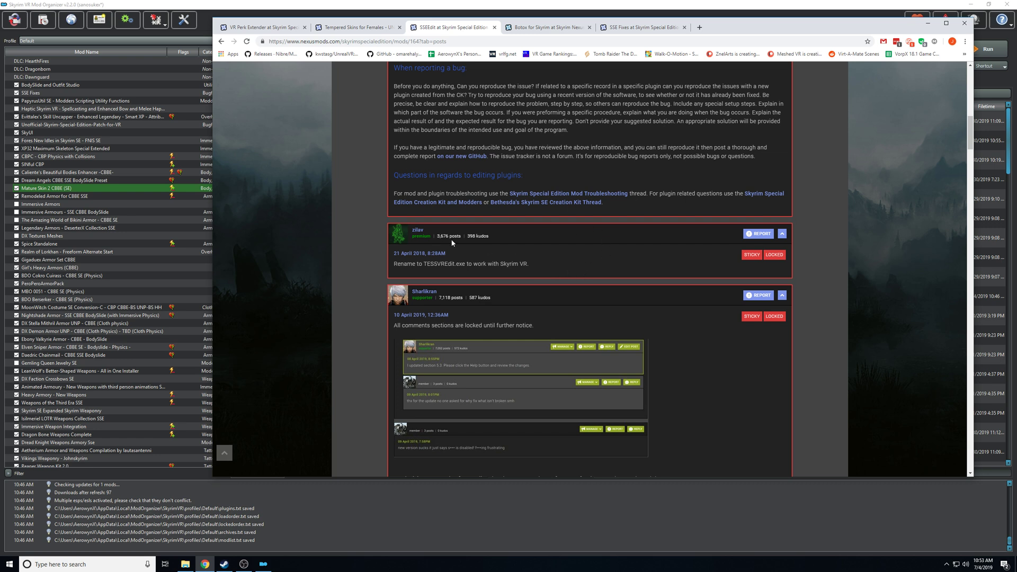
left_click_drag(424, 264, 445, 270)
Scroll the comments, expand the SSEEdit requirements in the description, then return to the comments
scroll(529, 271, "up", 10)
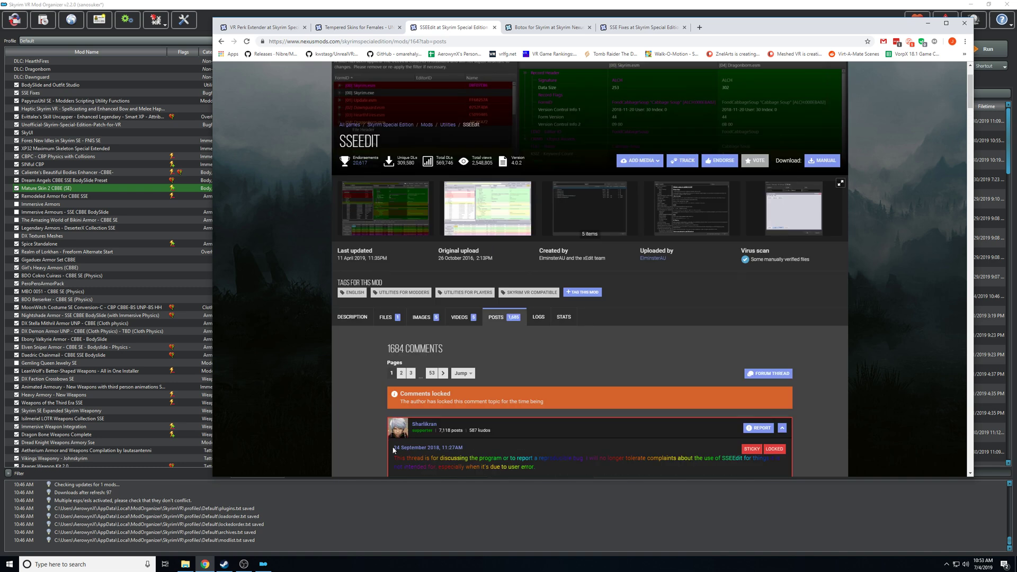
scroll(606, 266, "down", 3)
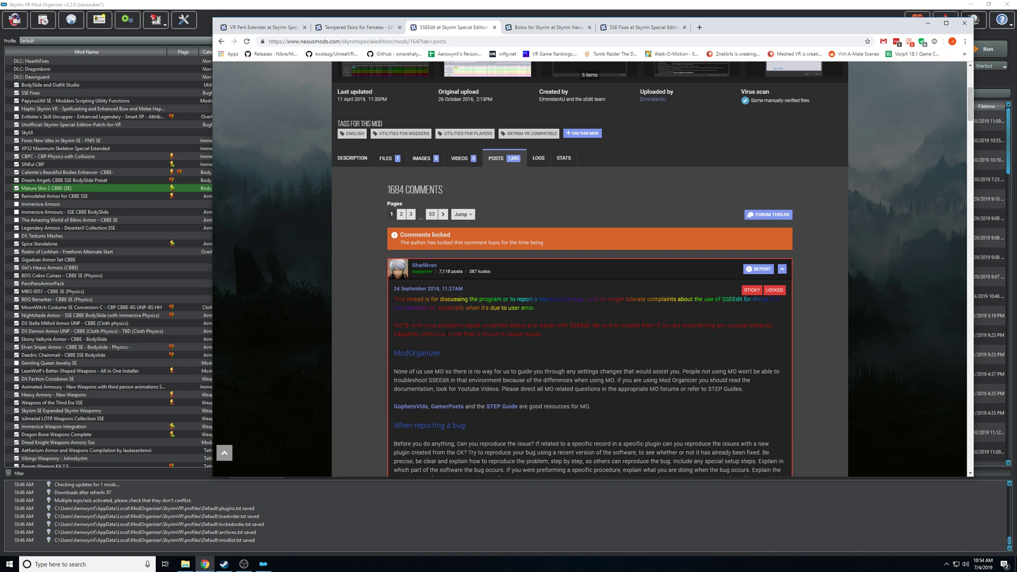
scroll(730, 298, "down", 3)
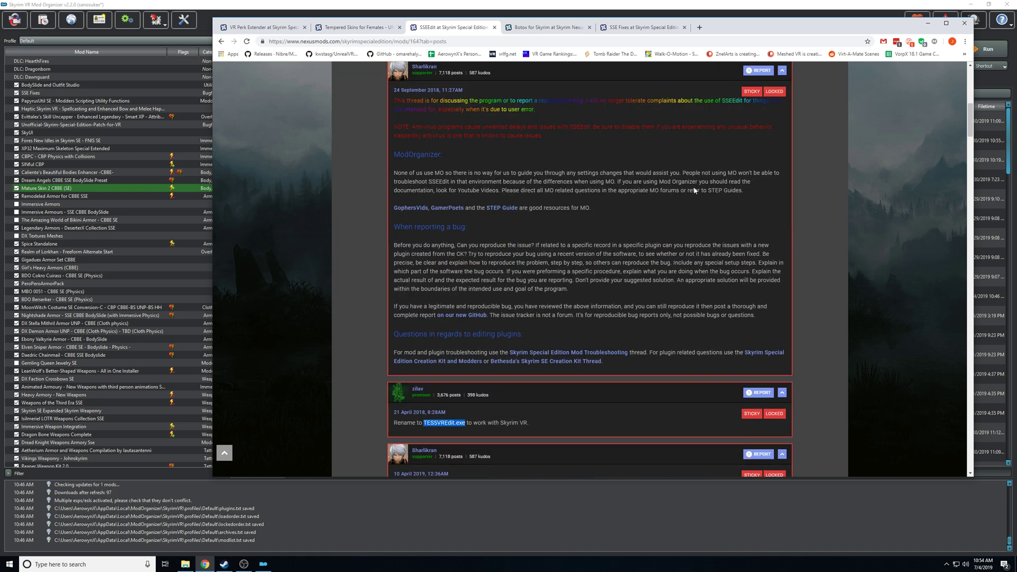
scroll(688, 196, "down", 6)
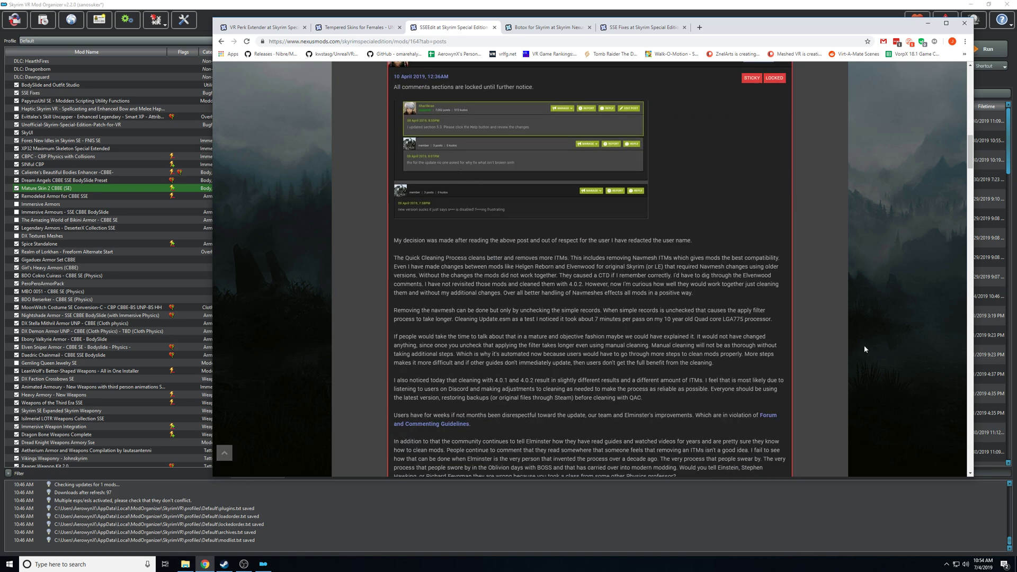
scroll(765, 303, "up", 4)
scroll(648, 212, "up", 10)
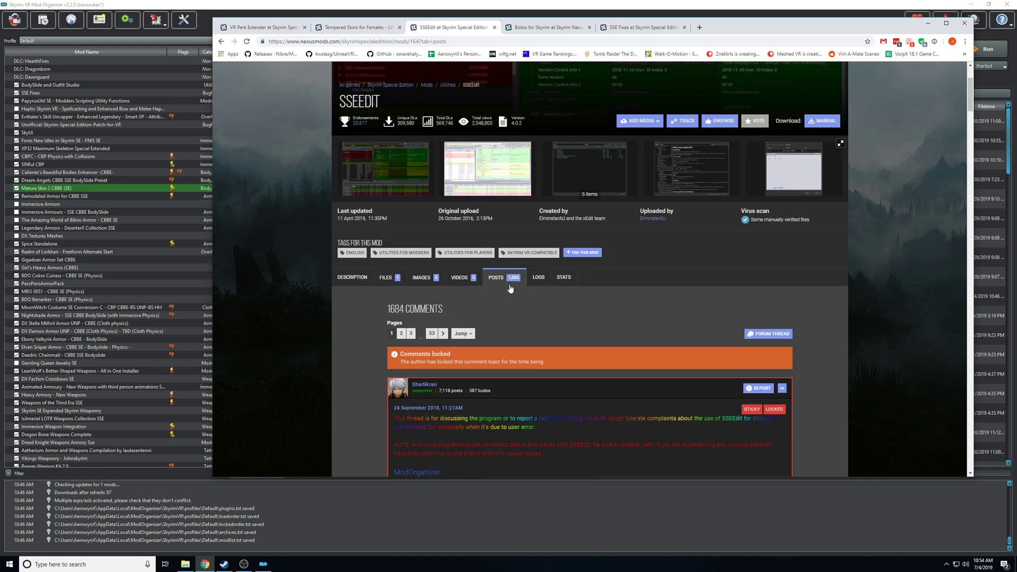
left_click(352, 277)
scroll(635, 308, "down", 2)
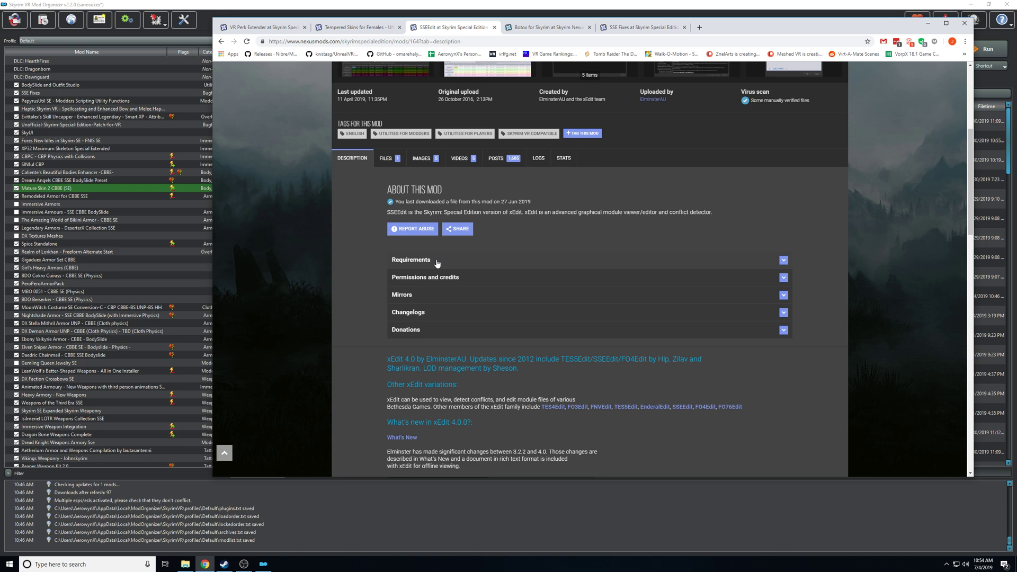
left_click(470, 260)
scroll(542, 286, "up", 4)
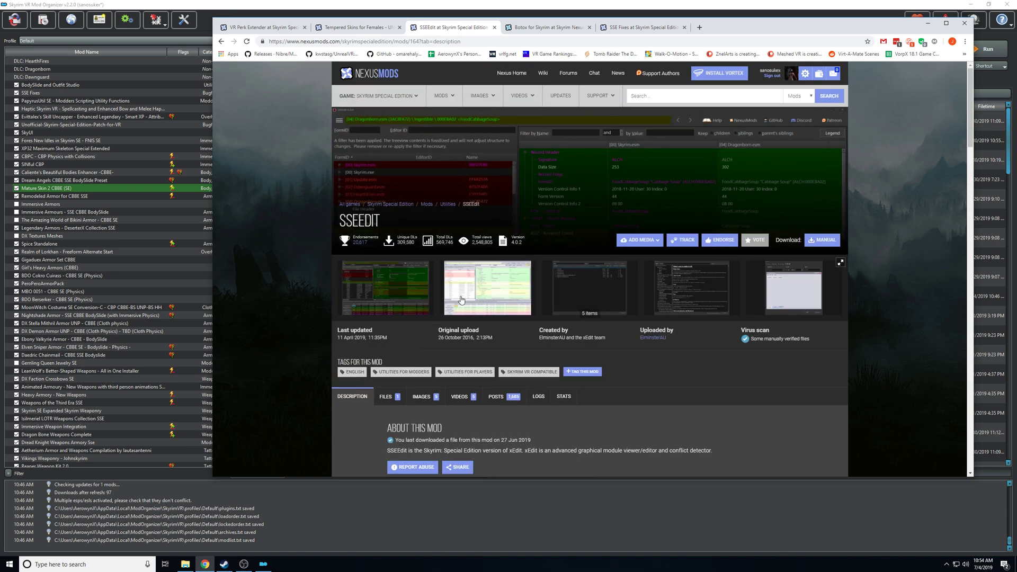
left_click(496, 397)
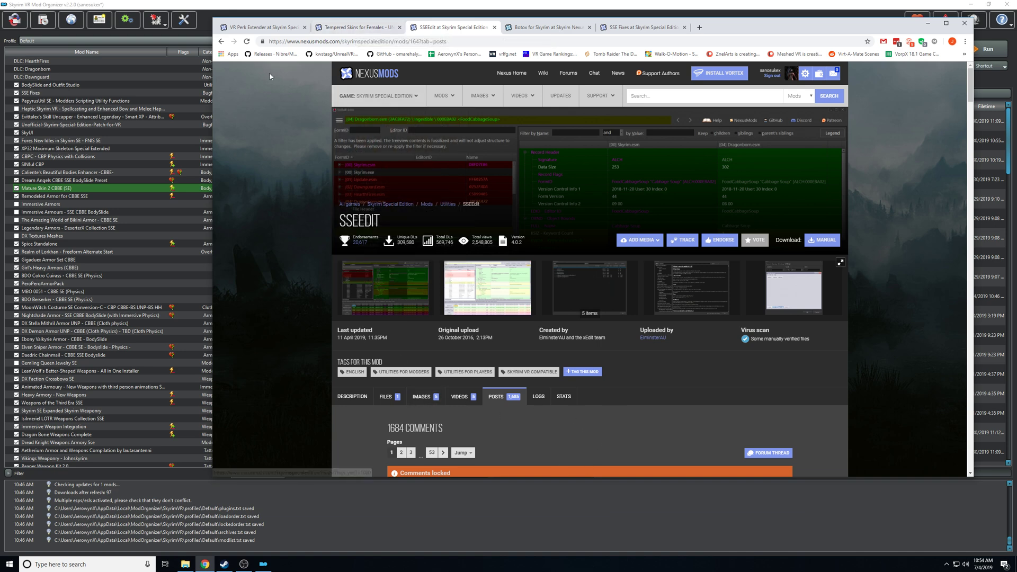
Show the bug reports list for Tempered Skins for Females - UNP
key("ctrl+shift+Tab")
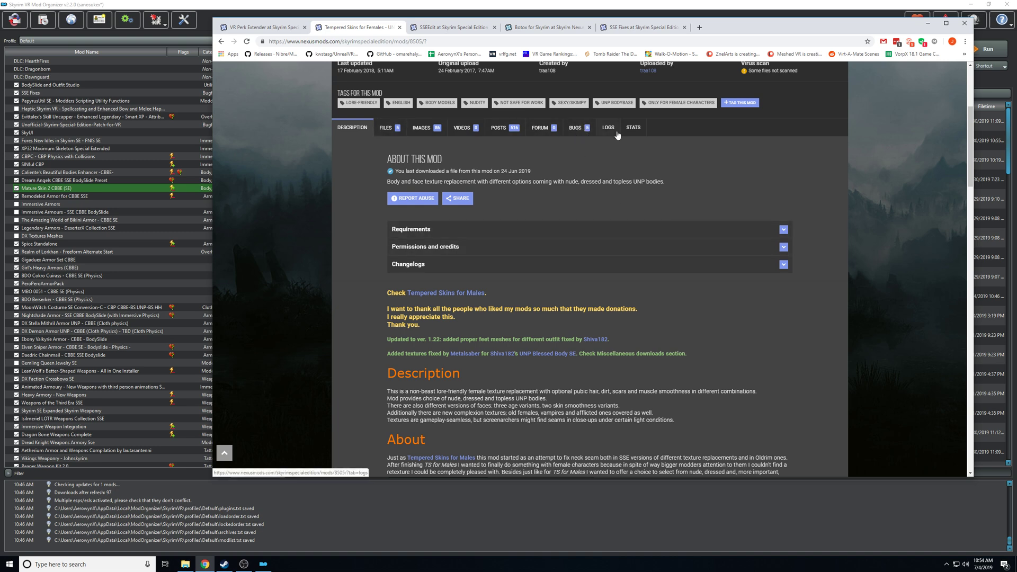
left_click(566, 132)
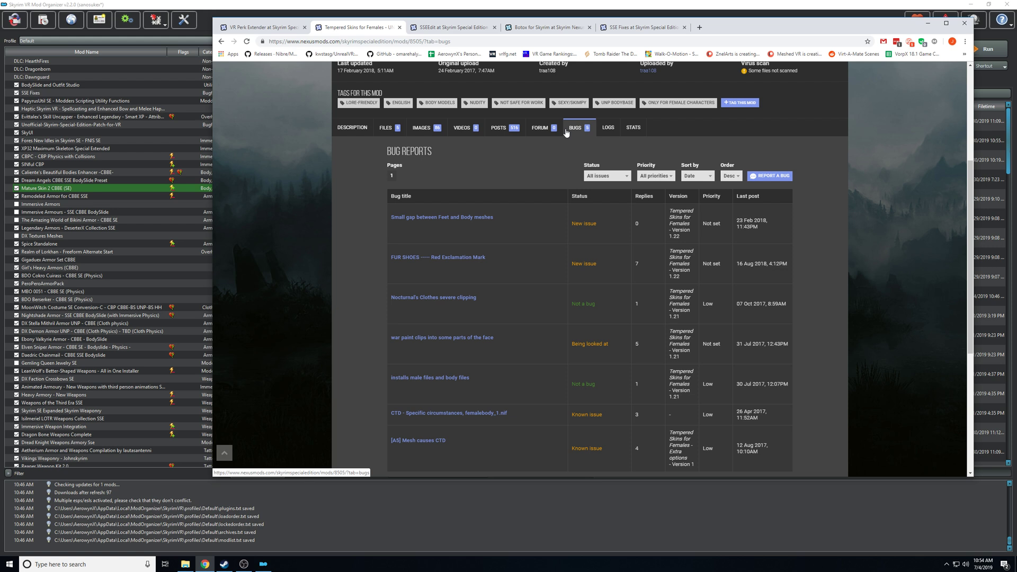
scroll(653, 299, "down", 2)
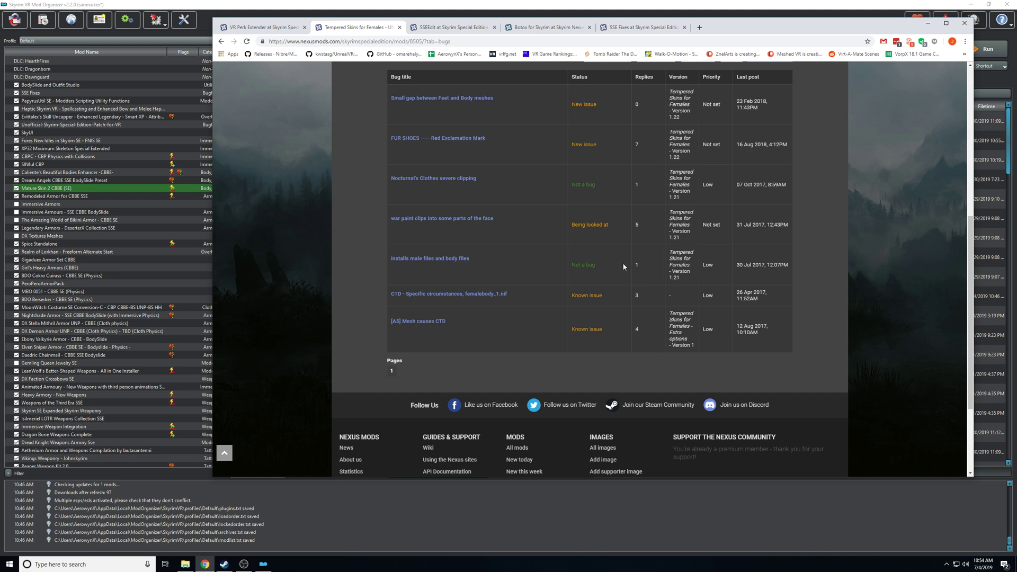
scroll(794, 307, "up", 3)
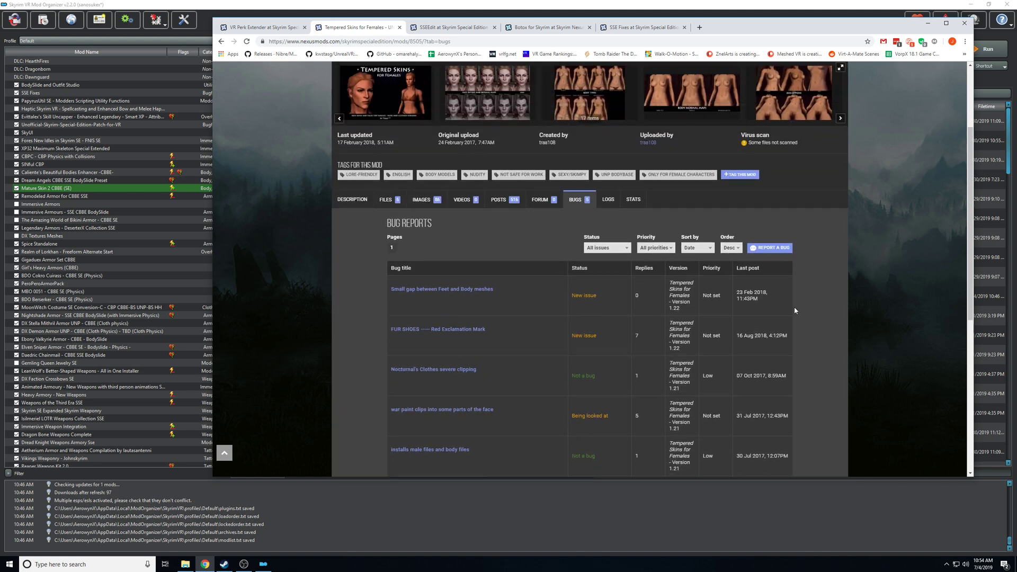
scroll(793, 307, "down", 1)
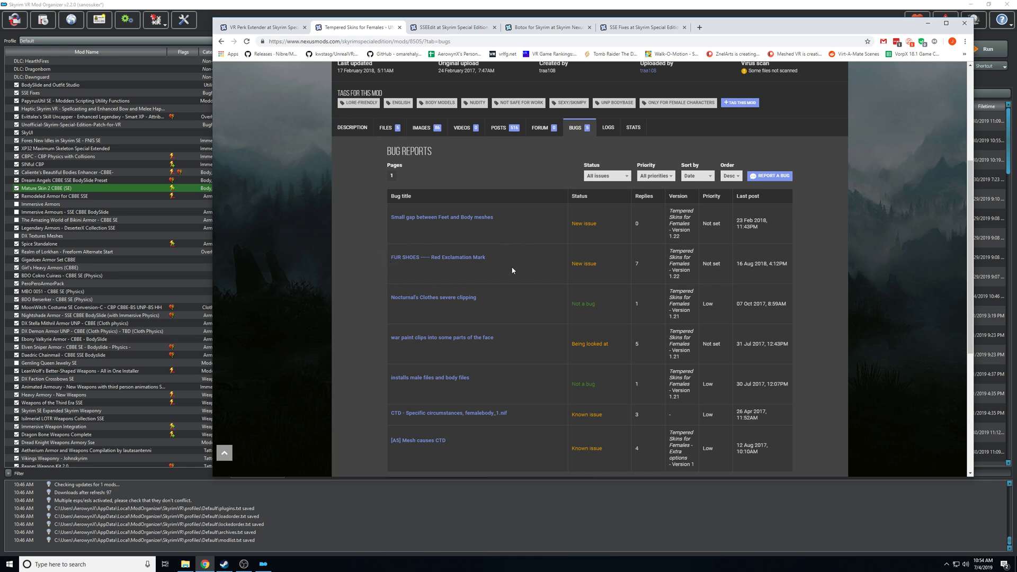
Expand and read the FUR SHOES bug thread, then collapse it
left_click(460, 260)
scroll(562, 427, "down", 3)
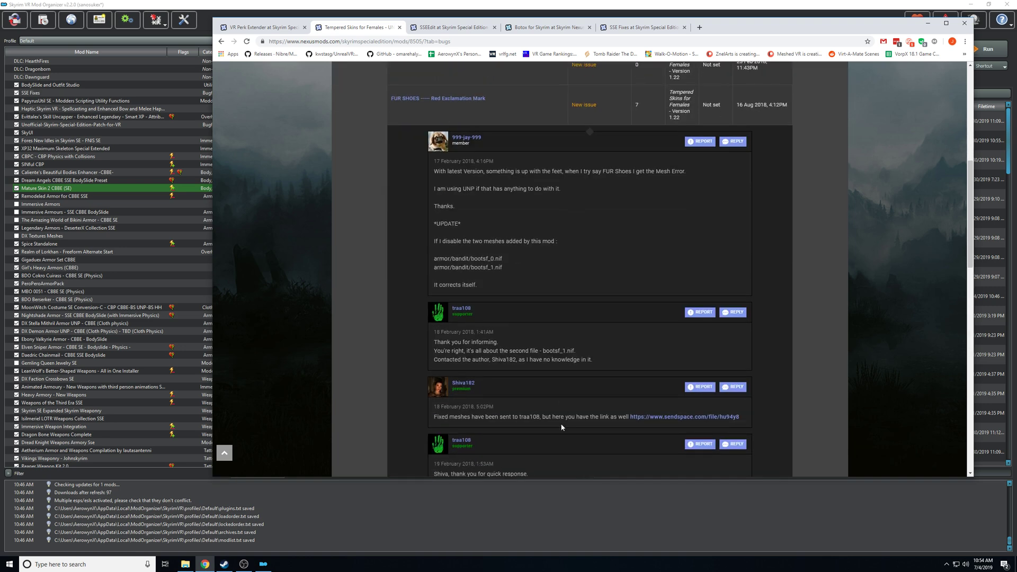
scroll(560, 424, "down", 3)
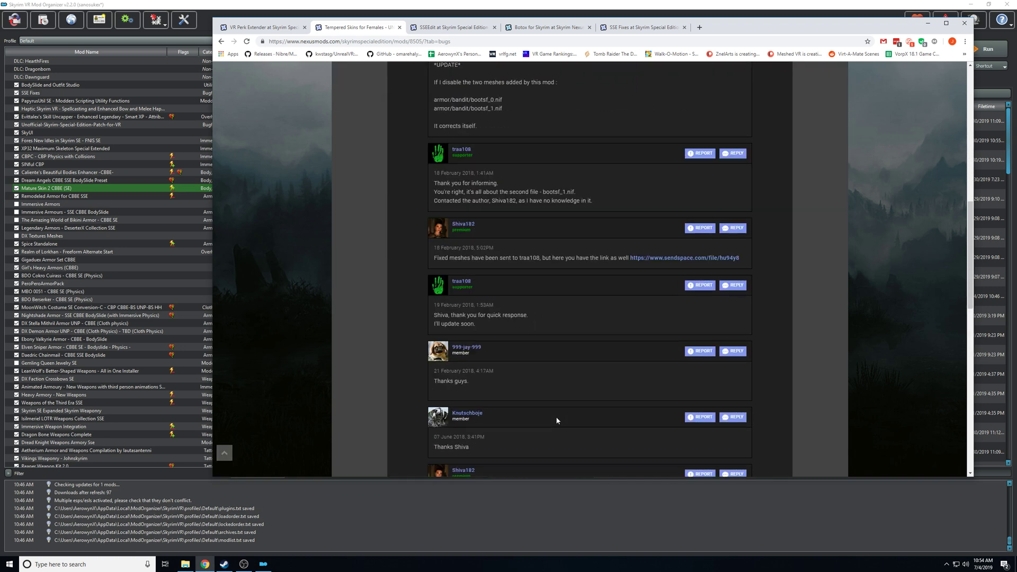
scroll(564, 366, "down", 7)
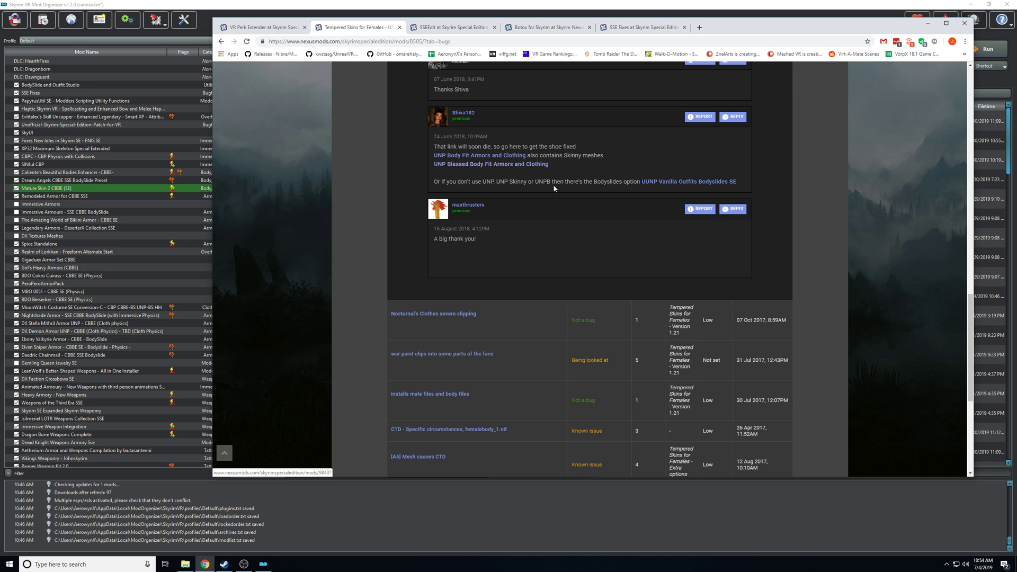
scroll(560, 188, "up", 3)
scroll(568, 199, "up", 10)
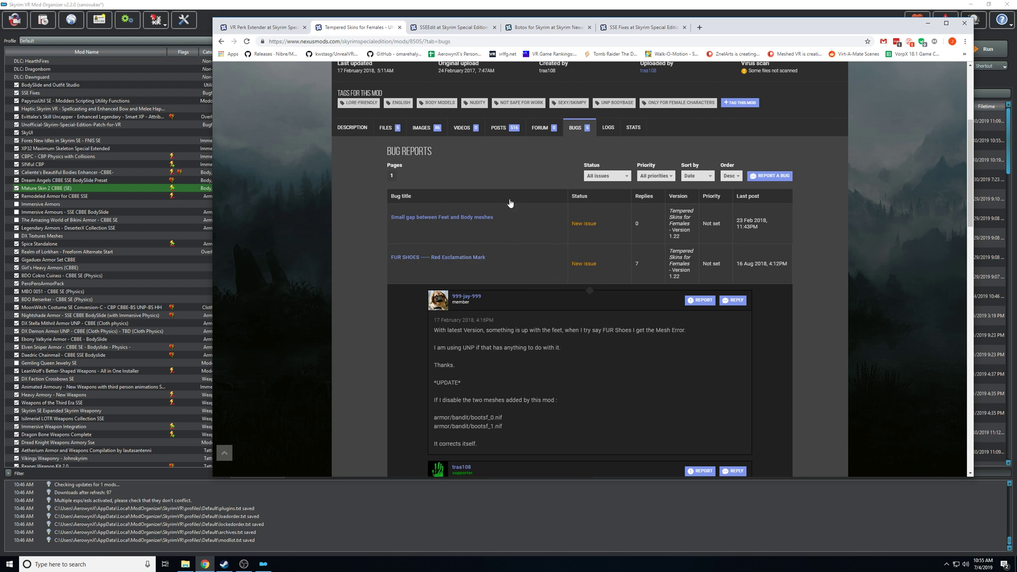
left_click(428, 260)
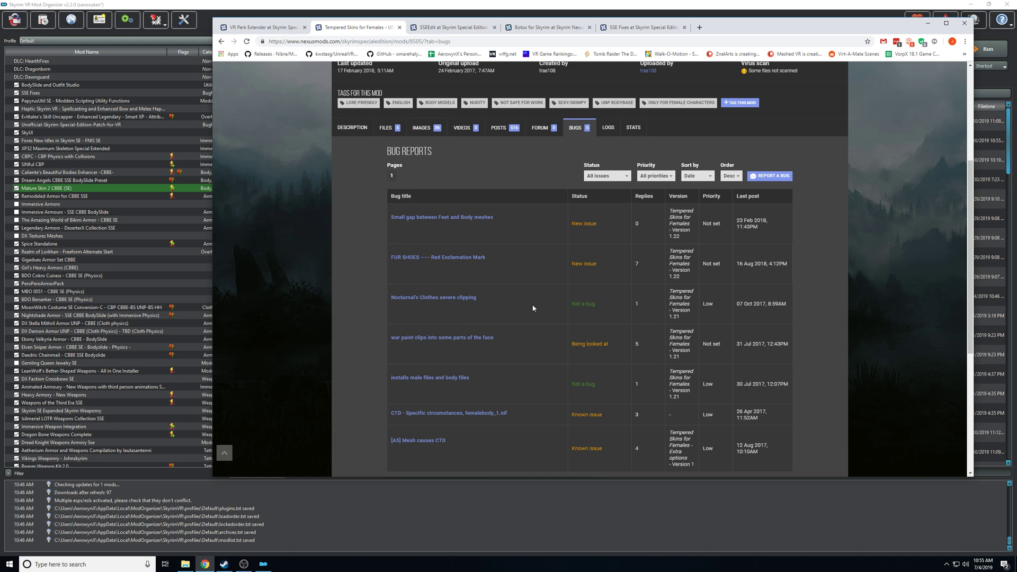
Browse the Tempered Skins posts (comments) section
scroll(566, 395, "up", 2)
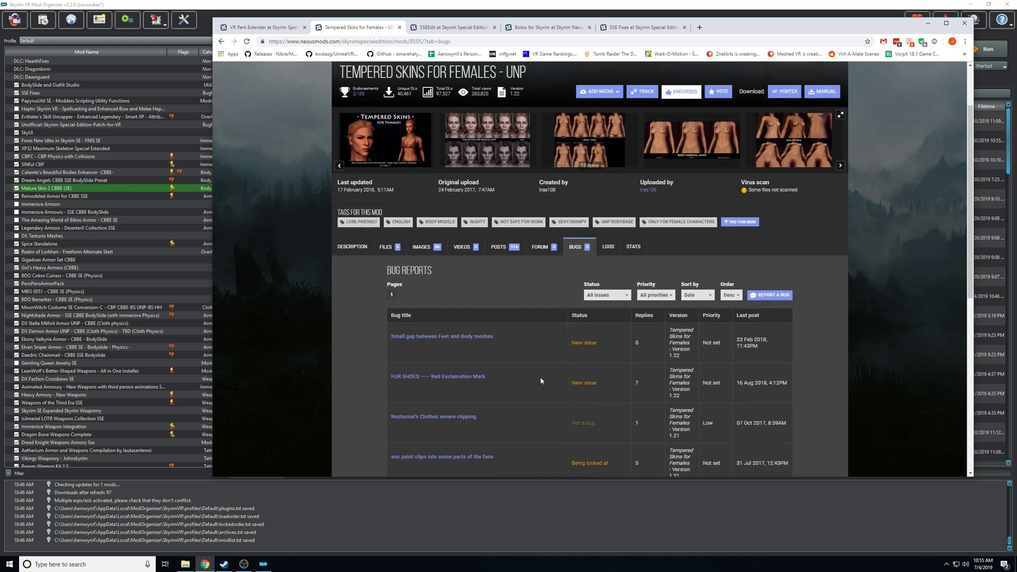
left_click(500, 247)
scroll(622, 423, "down", 3)
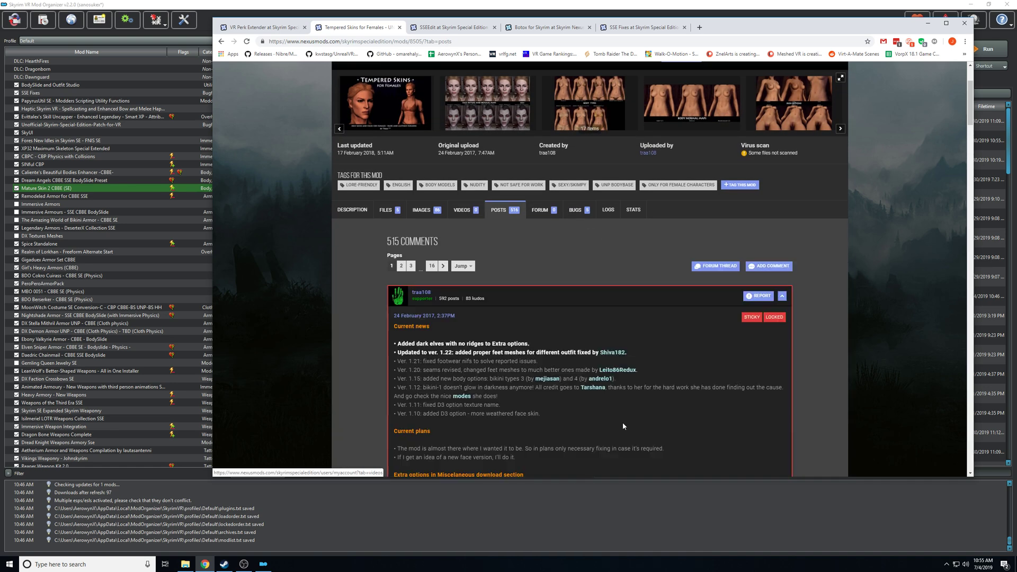
scroll(619, 421, "down", 2)
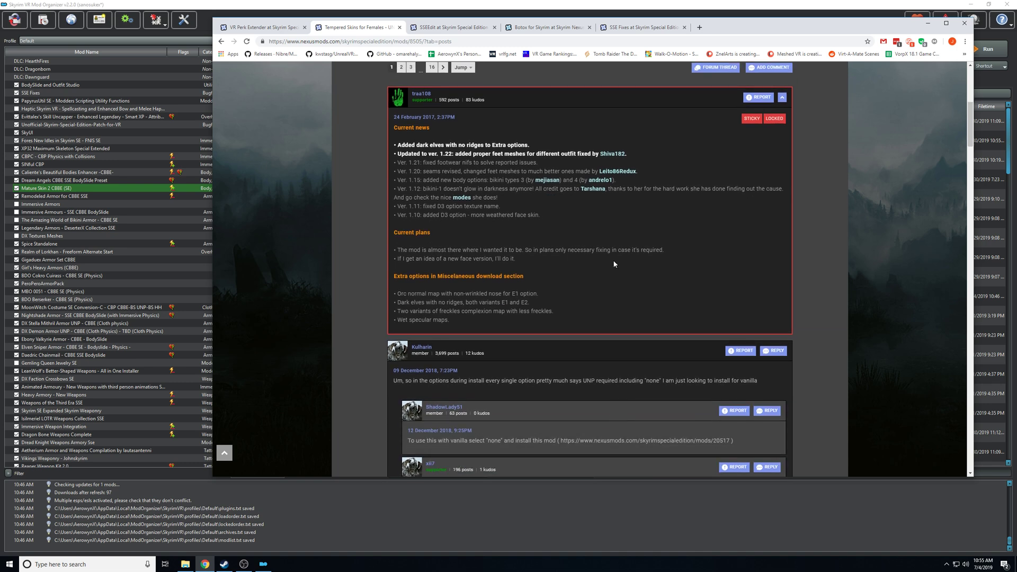
scroll(623, 432, "up", 4)
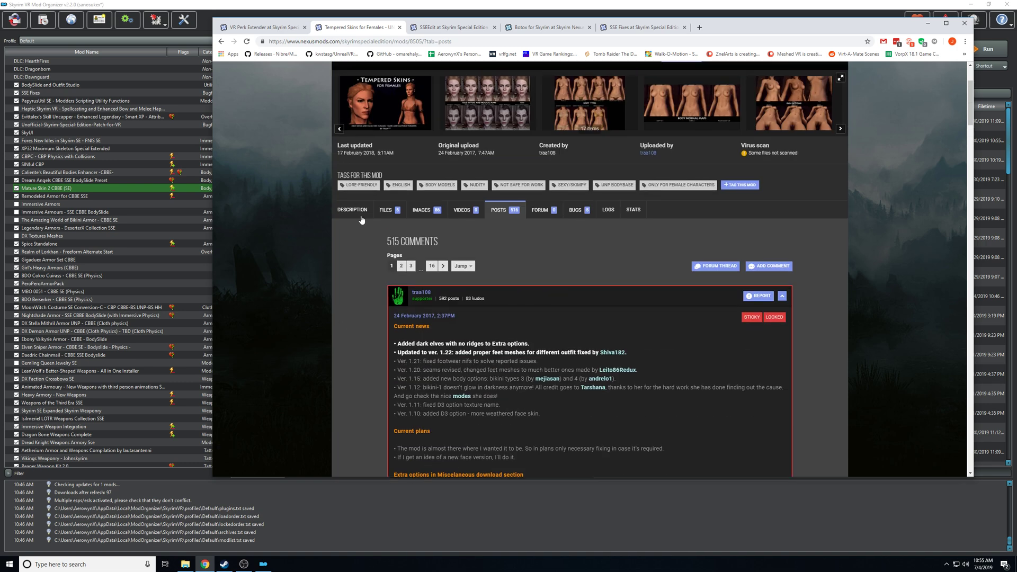
Expand Requirements in the Tempered Skins description and highlight the 'Mods requiring this file' heading
left_click(353, 212)
scroll(590, 372, "down", 4)
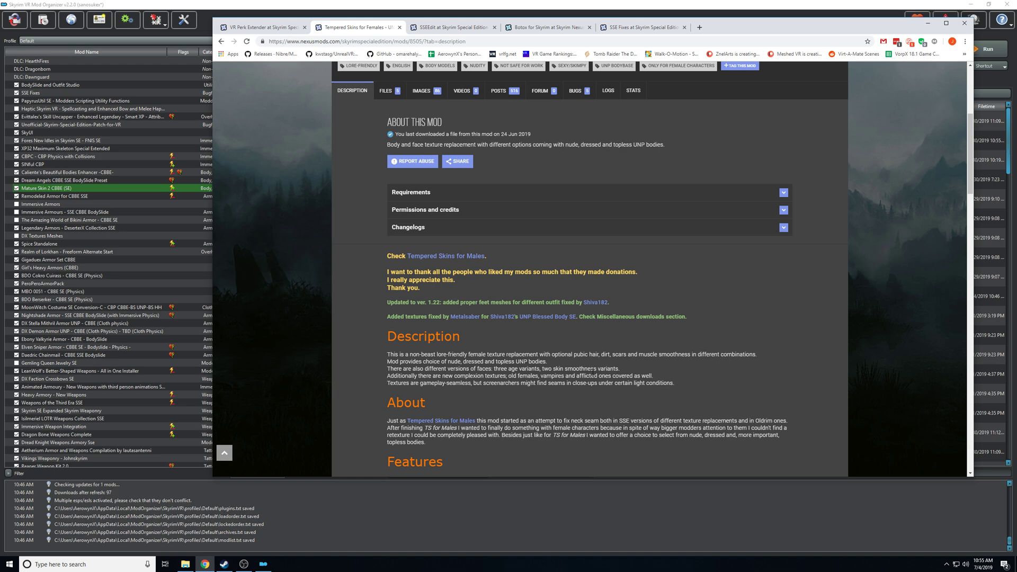
left_click(585, 154)
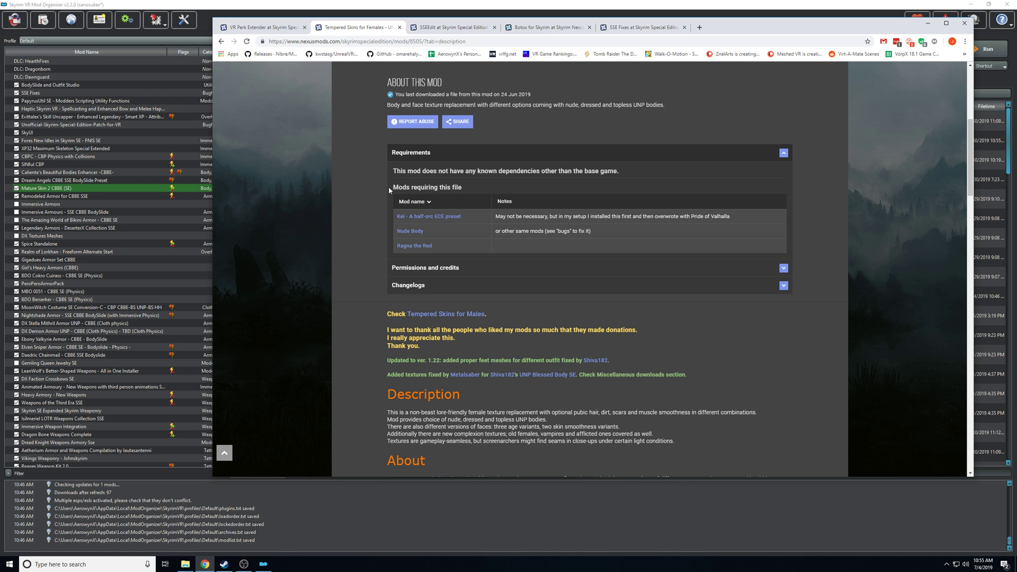
left_click_drag(390, 190, 481, 193)
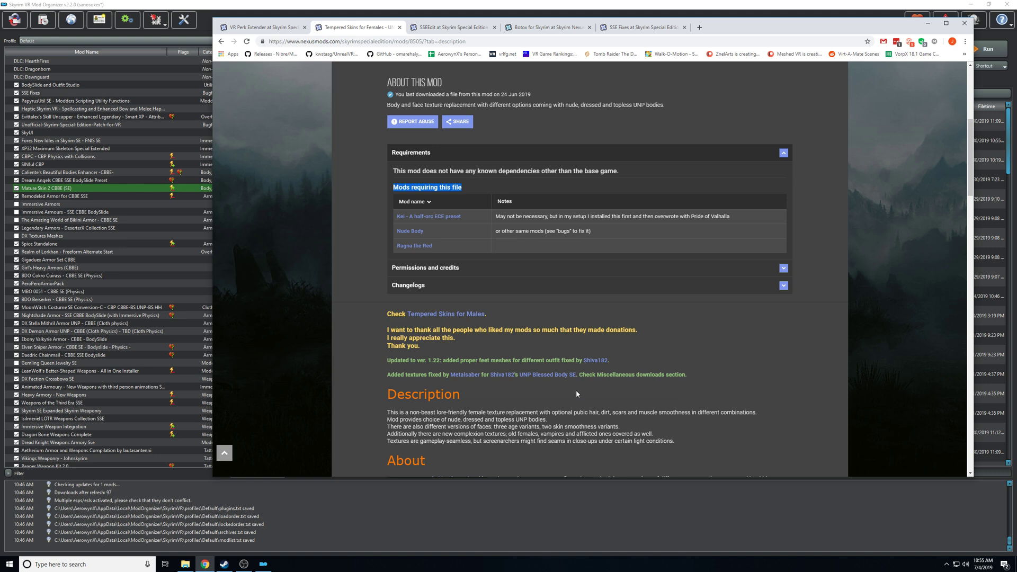
Return to the SSEEdit mod page
scroll(576, 394, "up", 3)
scroll(550, 371, "down", 3)
left_click(432, 27)
mouse_move(406, 192)
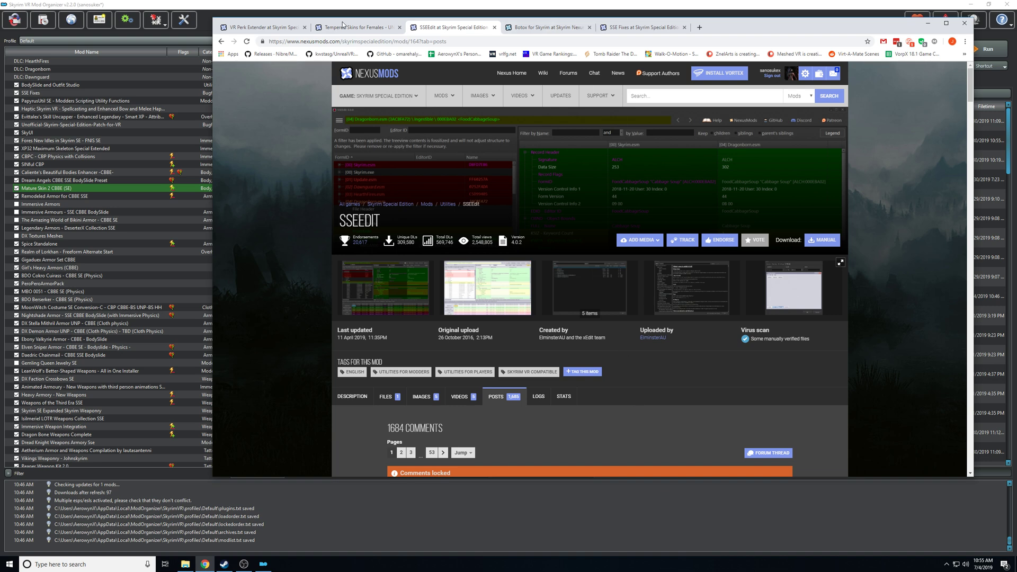
Look over the VR Perk Extender and SSE Fixes pages, ending on Botox for Skyrim
left_click(255, 29)
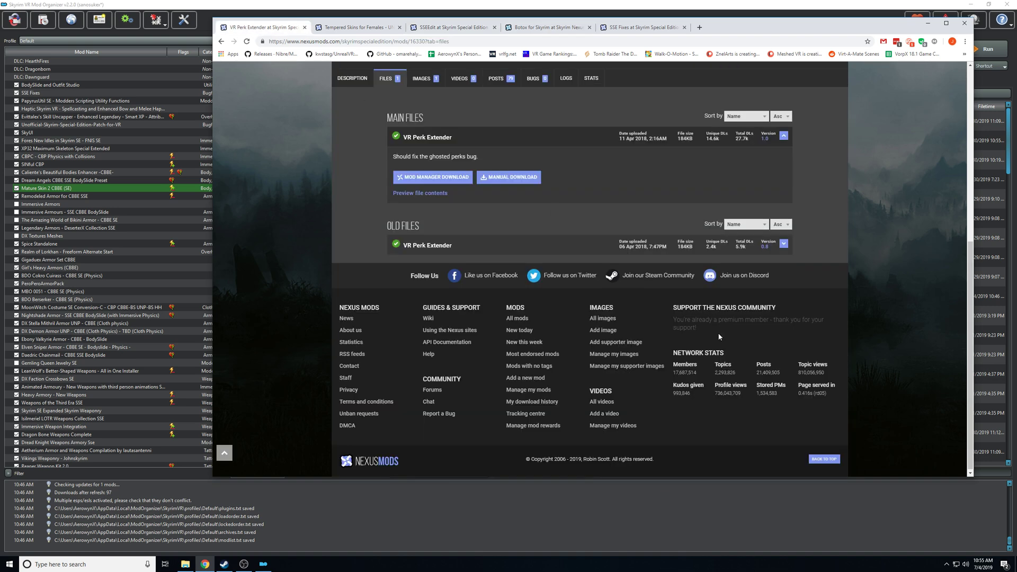
left_click(642, 27)
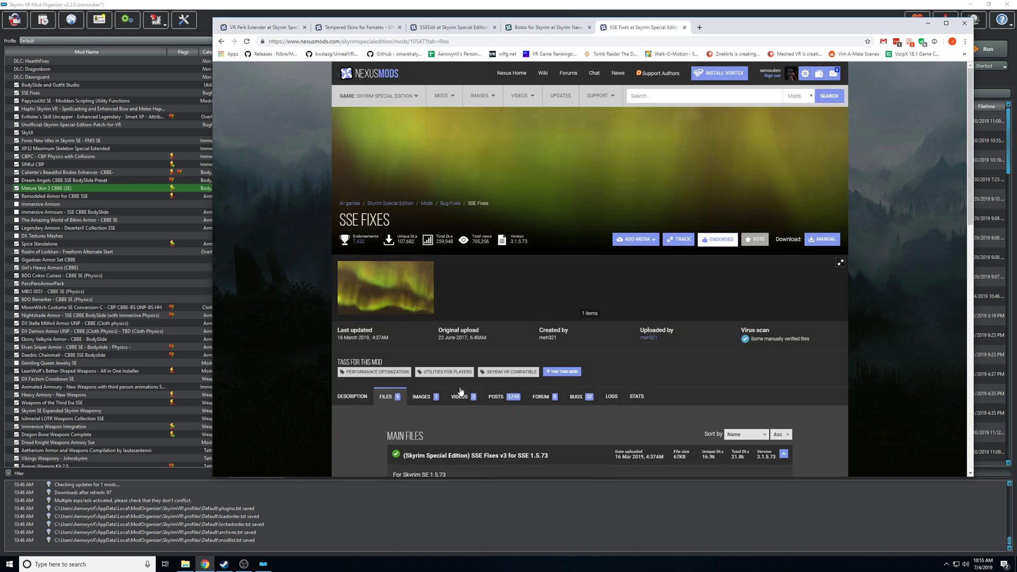
scroll(460, 392, "down", 4)
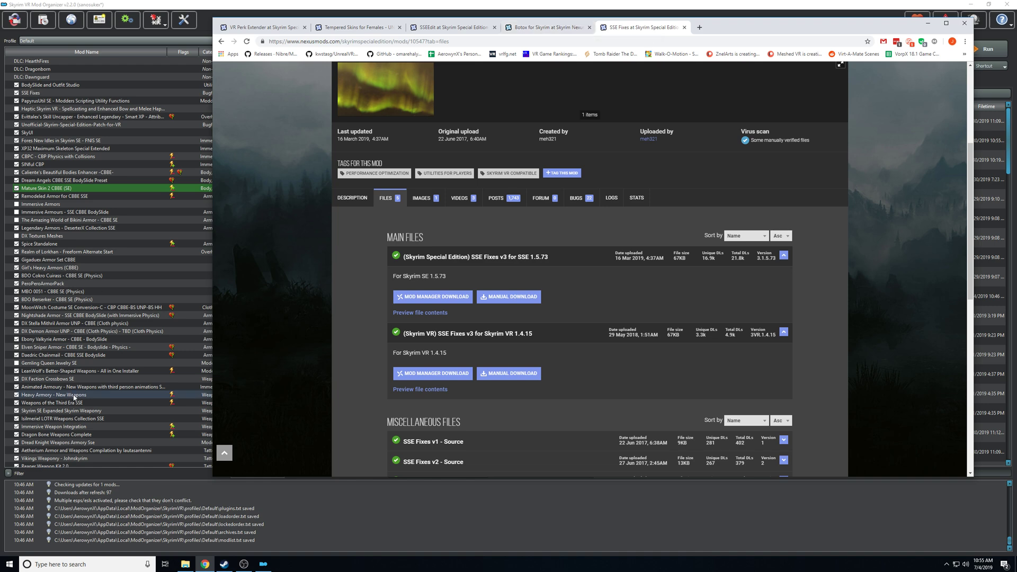
left_click(554, 34)
Preview the main Botox file's contents, marking the Botox.bsa entry
scroll(557, 412, "up", 5)
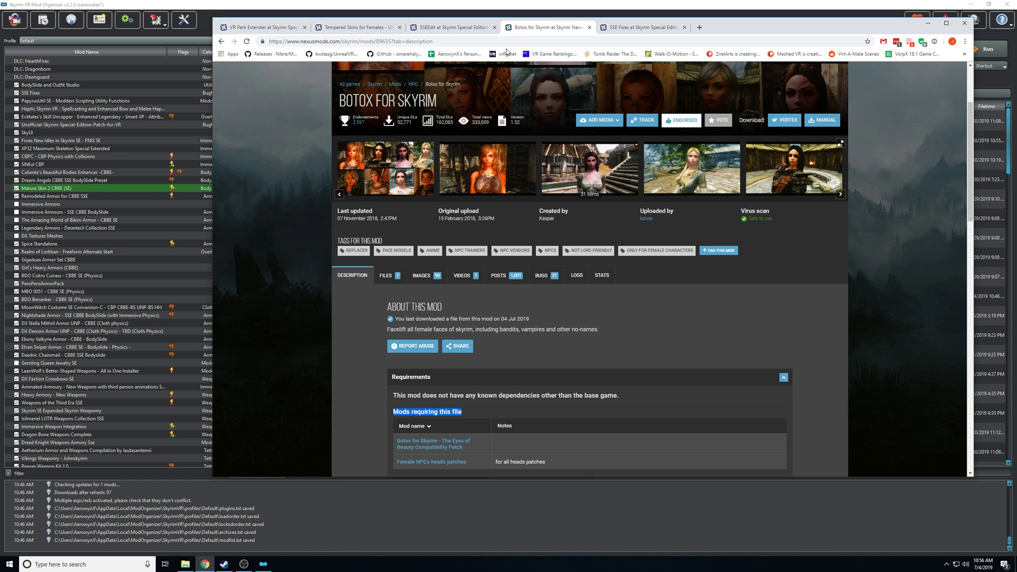
scroll(755, 252, "down", 4)
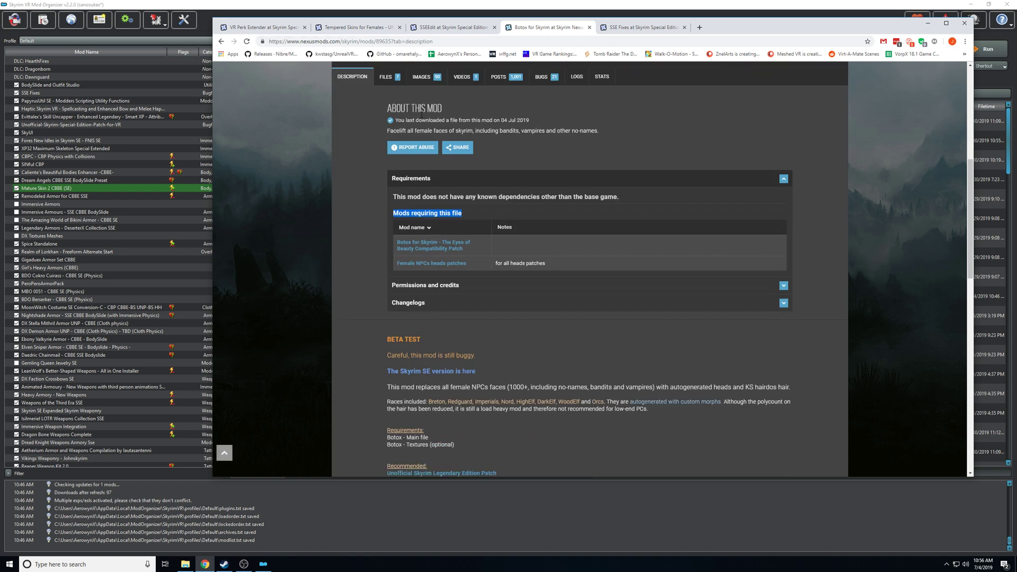
left_click(385, 76)
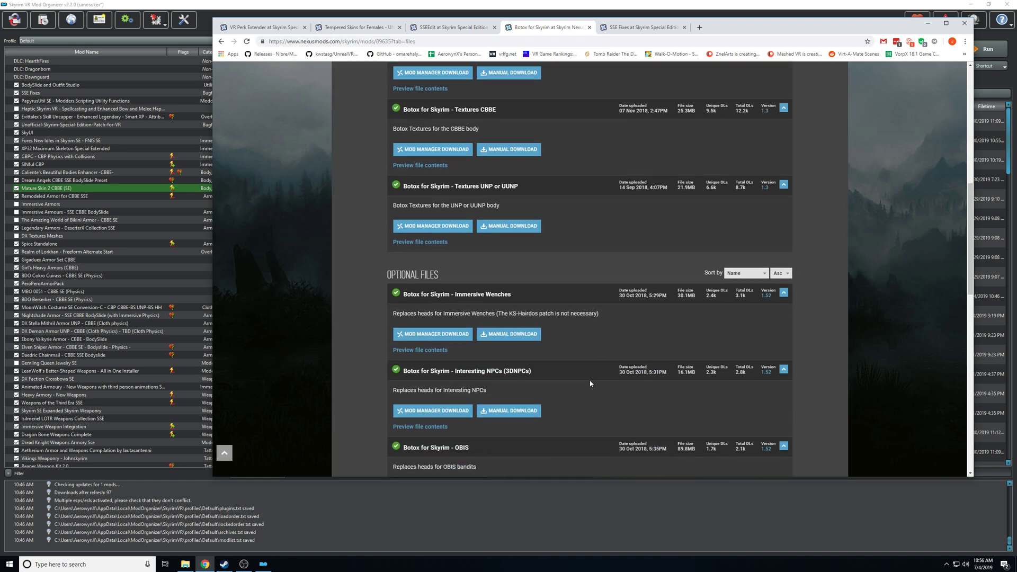
scroll(570, 340, "up", 4)
left_click(419, 278)
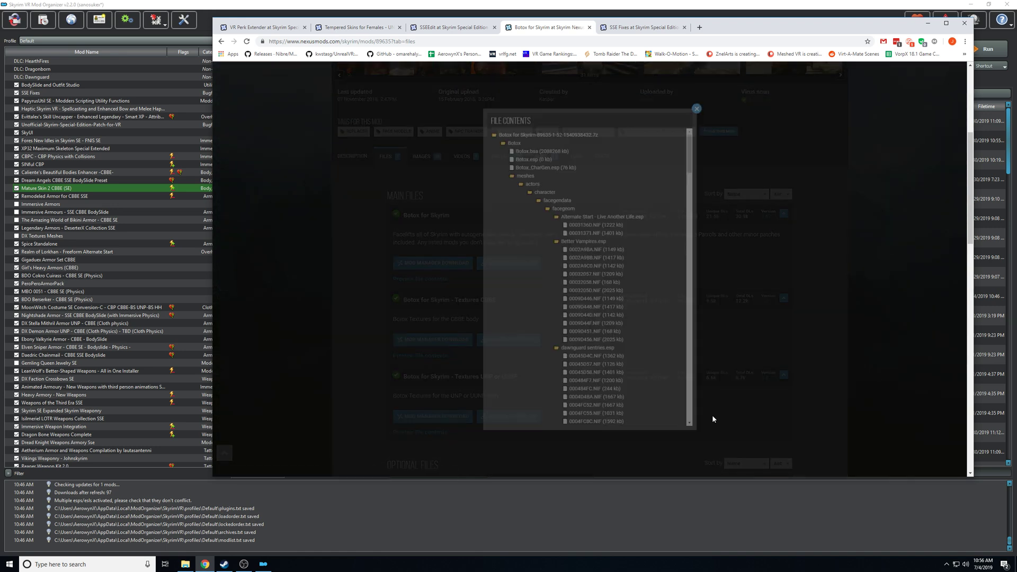
left_click_drag(503, 138, 573, 141)
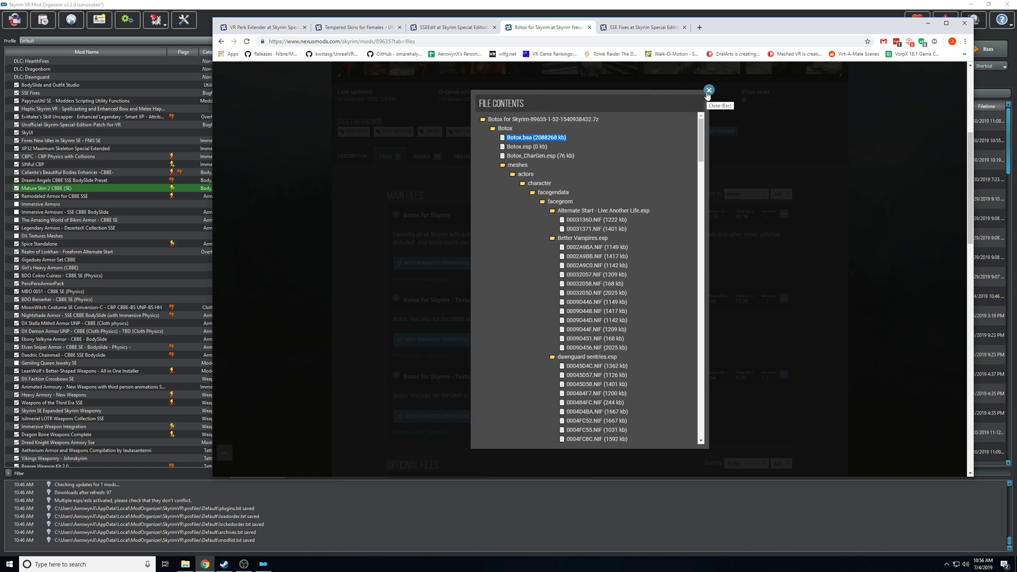
left_click(709, 91)
Go back to the SSE Fixes mod page
scroll(637, 313, "up", 5)
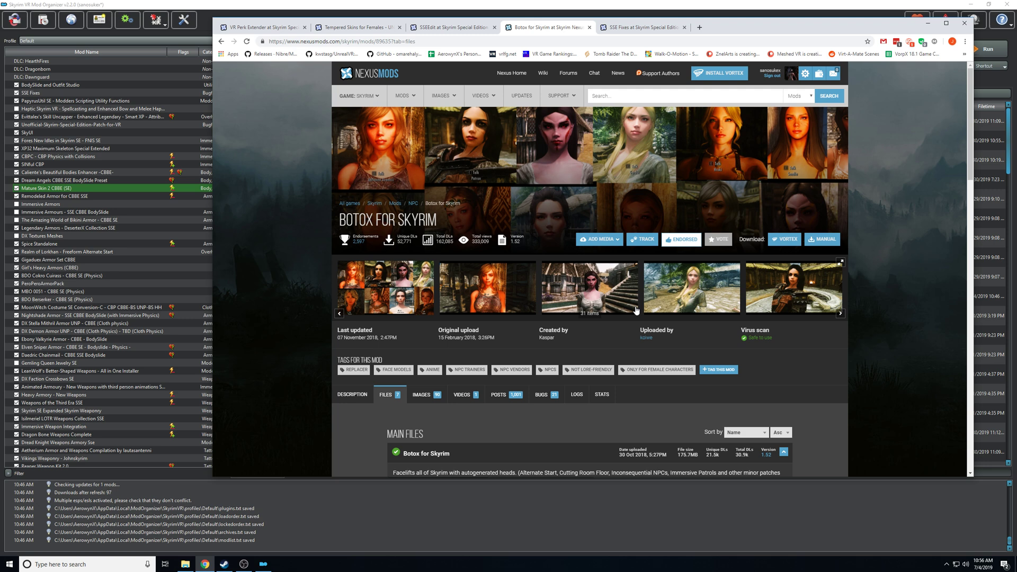
scroll(618, 238, "down", 4)
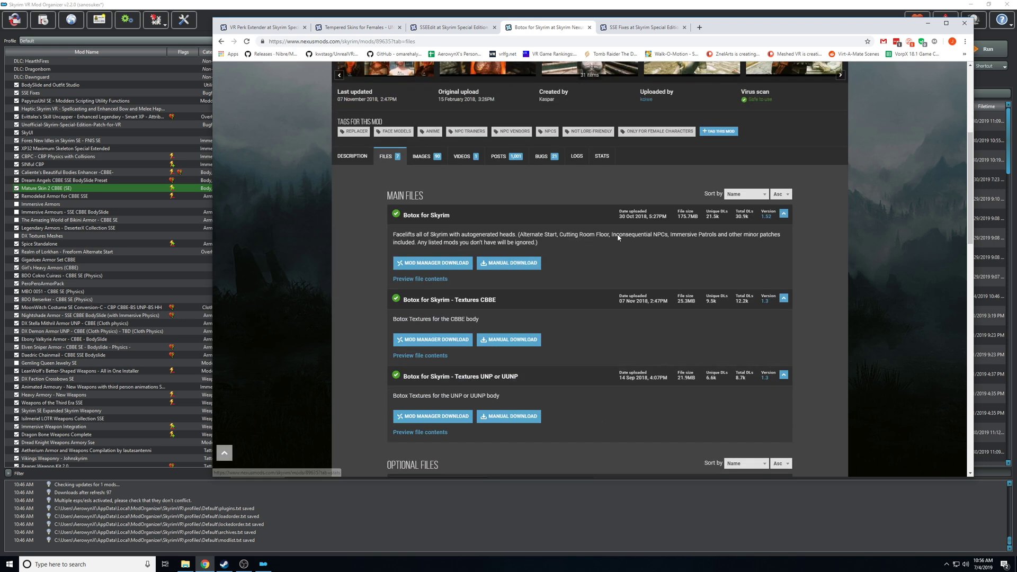
left_click(622, 31)
scroll(539, 255, "up", 3)
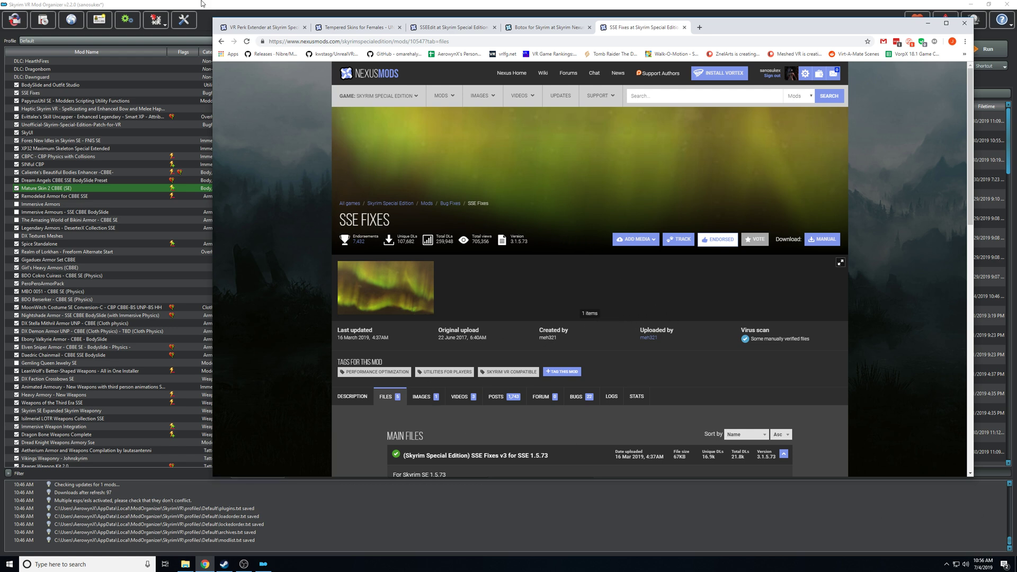
Open the Botox for Skyrim mod folder in Explorer, select Botox.bsa and centre the window
left_click(221, 5)
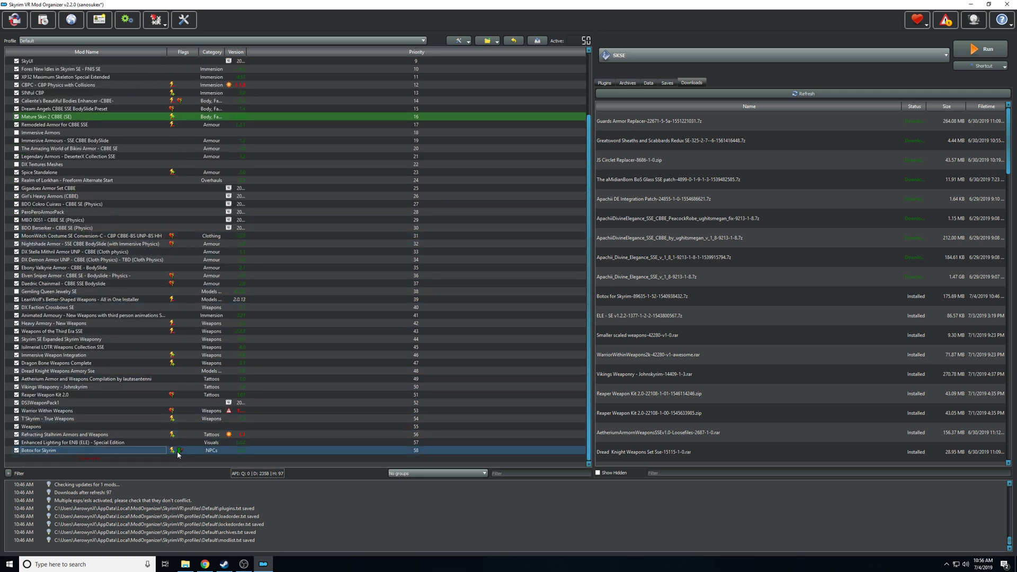
mouse_move(179, 454)
right_click(134, 455)
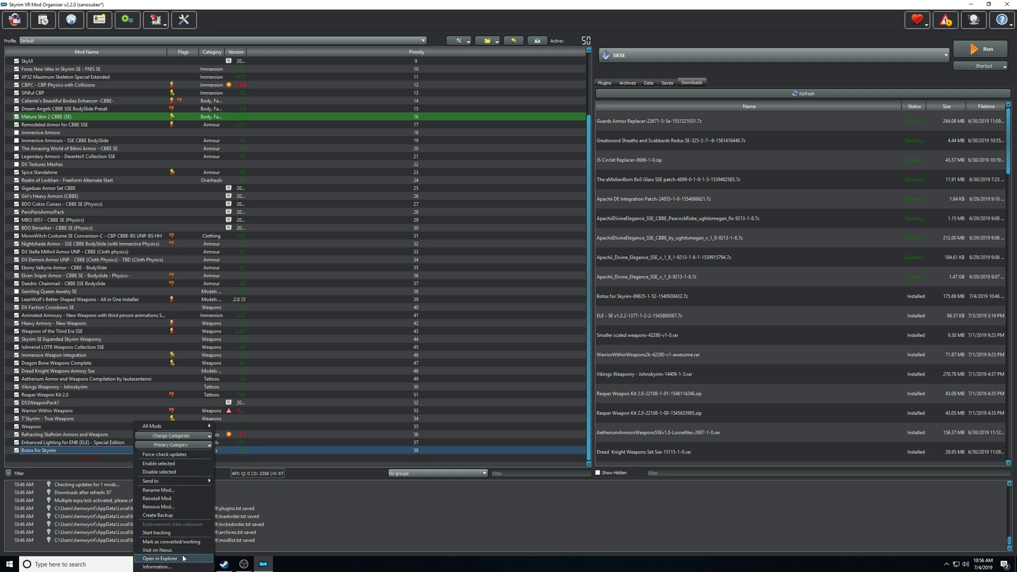
left_click(181, 559)
left_click(90, 107)
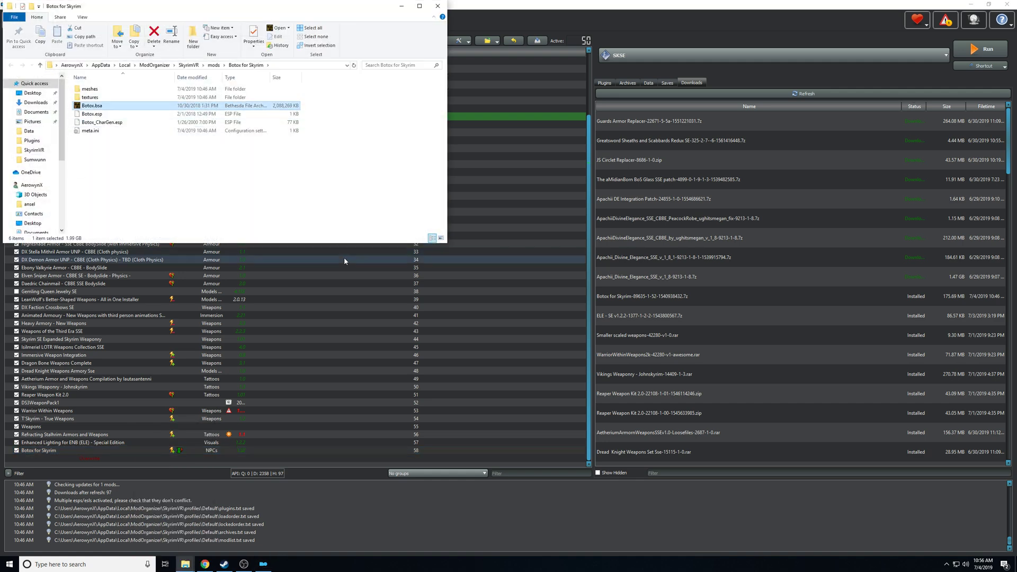
left_click_drag(207, 10, 512, 195)
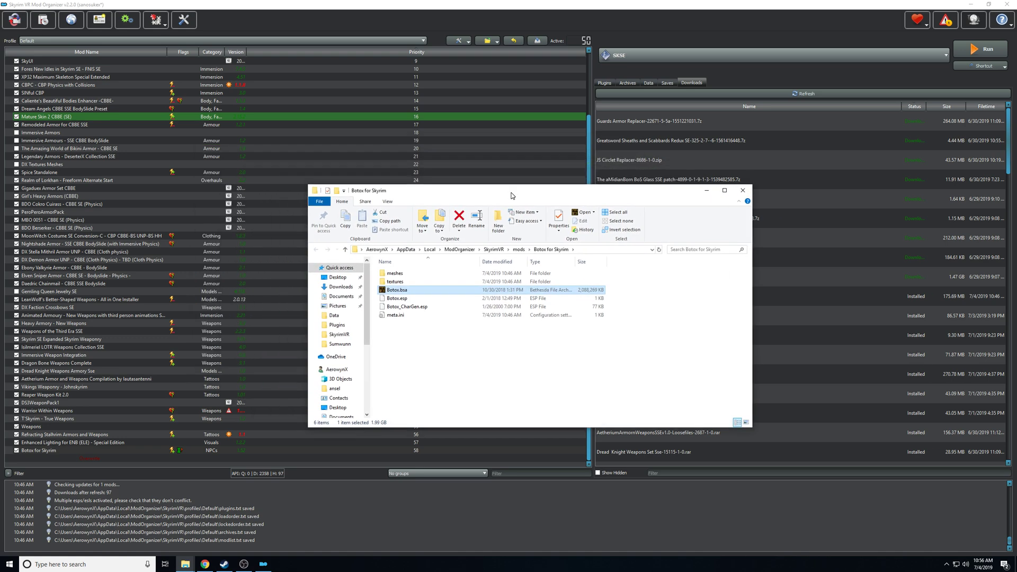
Quicksearch Nexus for 'bsa brow' and view BSA Browser (with .BA2 support) main files
left_click(205, 563)
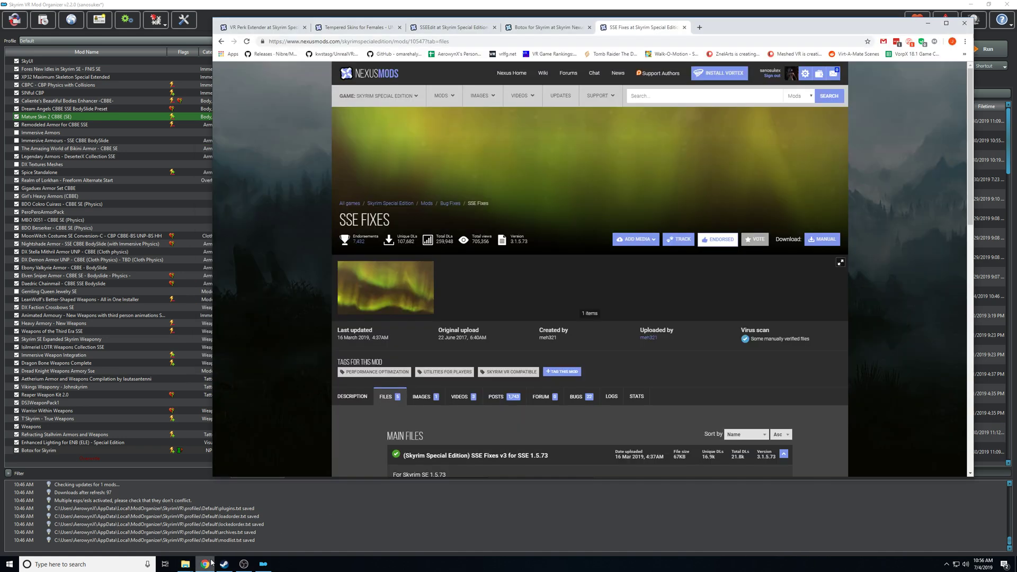
left_click(681, 97)
type("b")
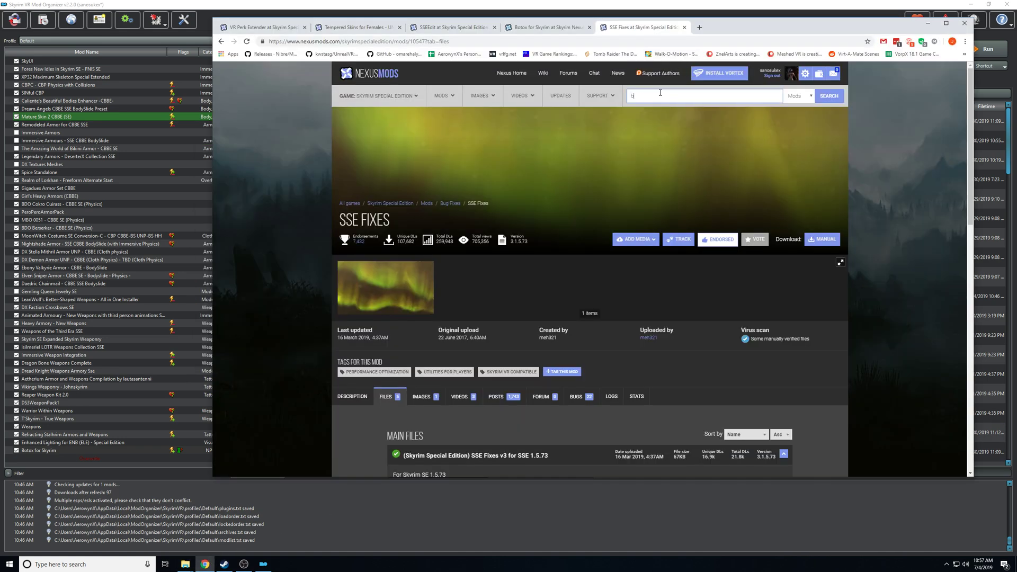
type("sa brow")
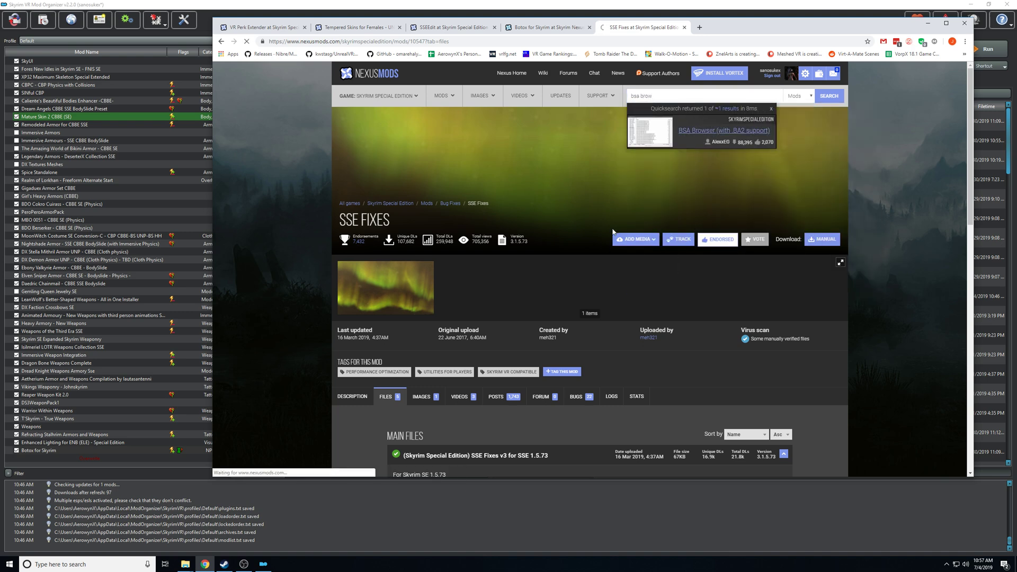
left_click(708, 129)
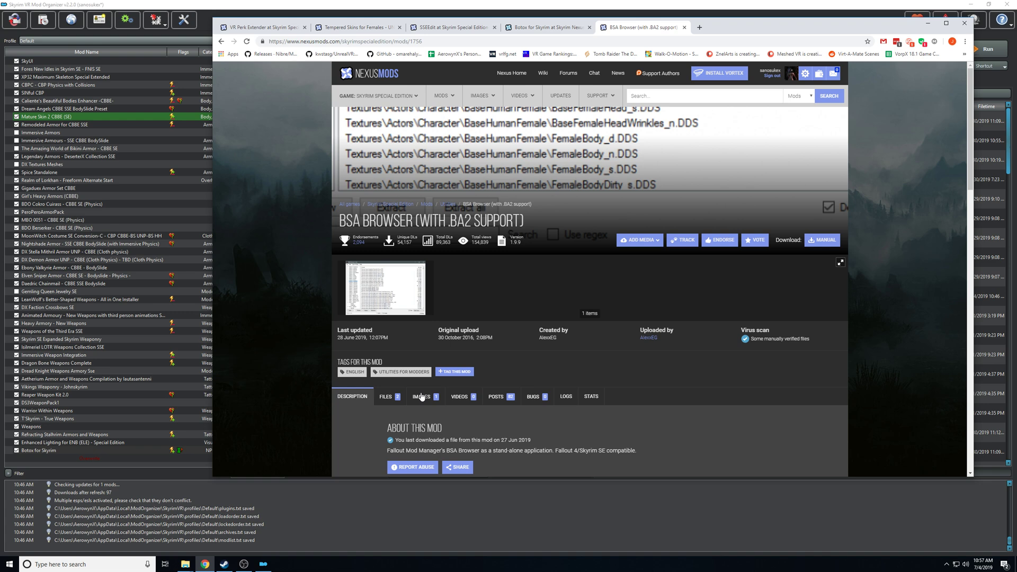
left_click(386, 396)
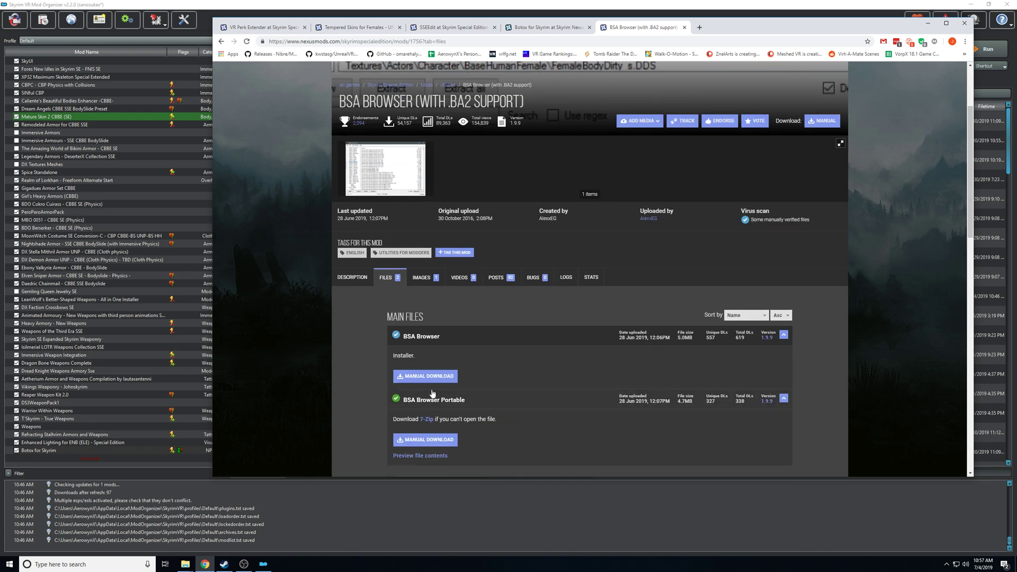
scroll(272, 195, "up", 3)
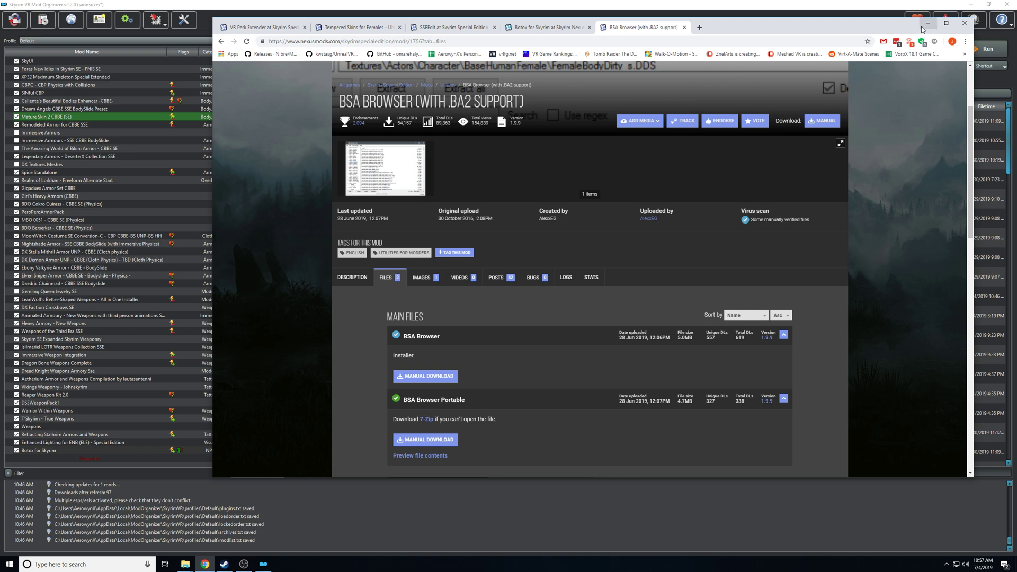
Open Botox.bsa in BSA Browser to view its packed files
left_click(928, 23)
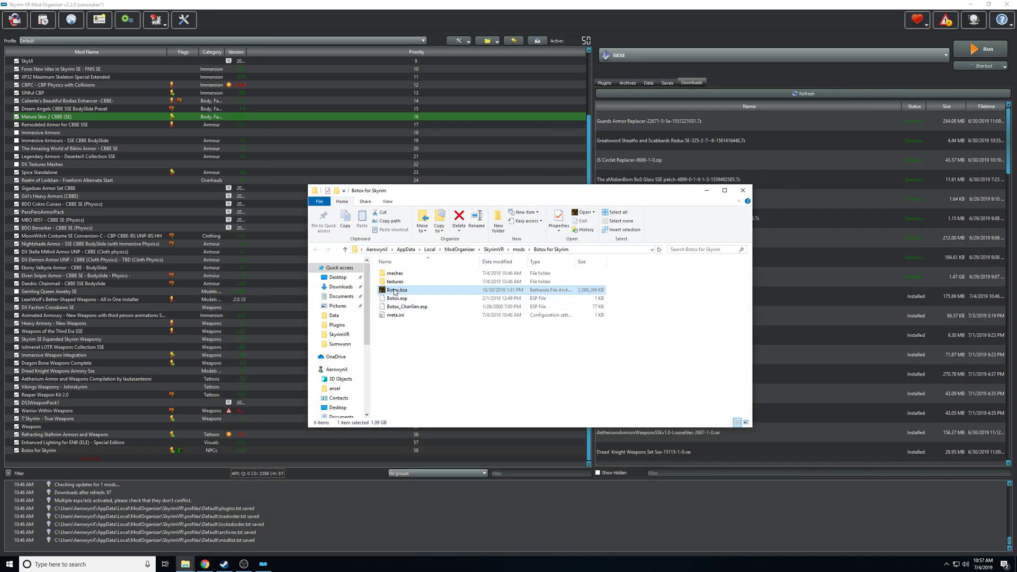
double_click(395, 291)
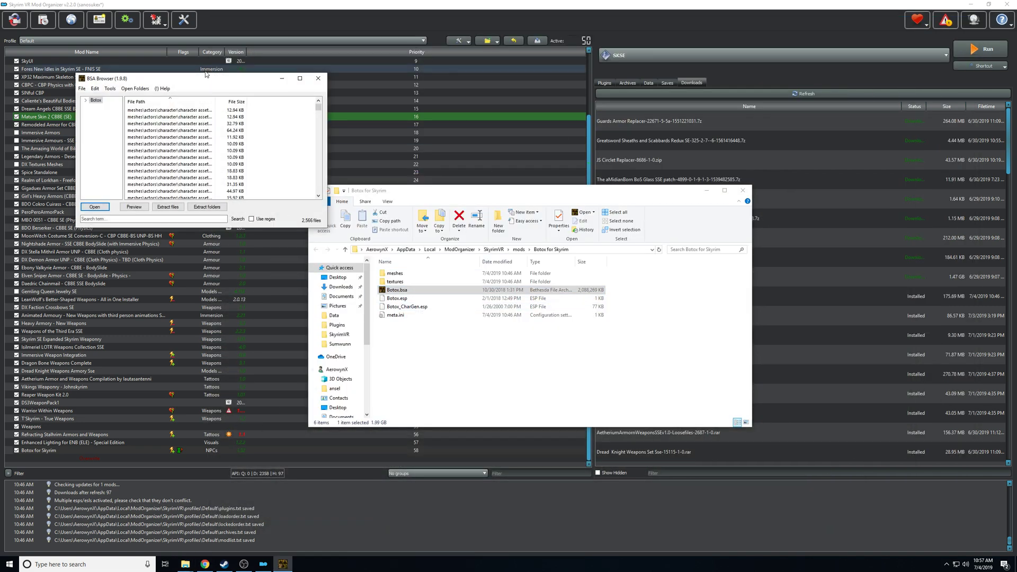
left_click_drag(192, 81, 204, 224)
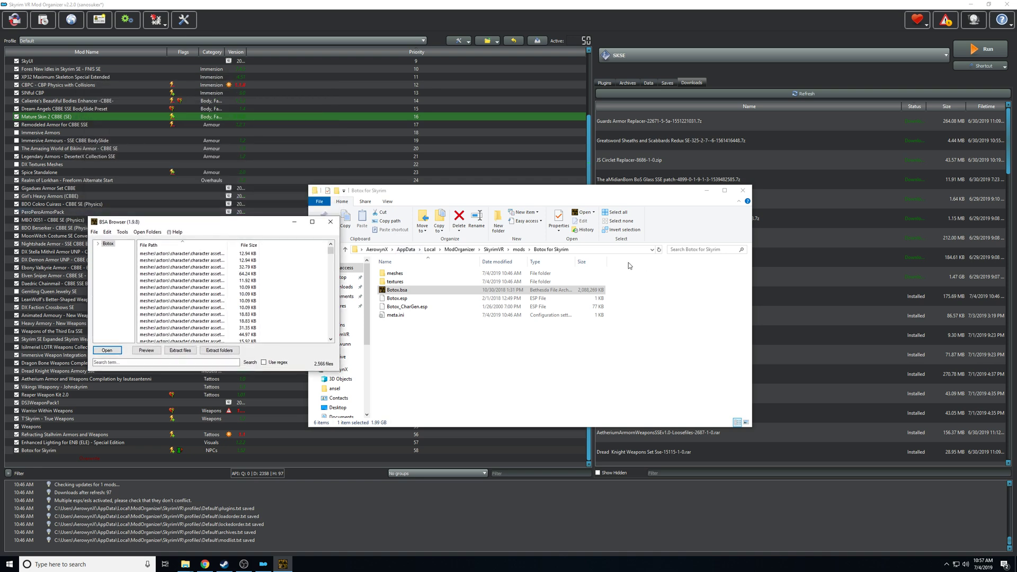
Extract all folders into the copied Botox for Skyrim folder path, then close BSA Browser
left_click(609, 256)
left_click(608, 252)
key("ctrl+c")
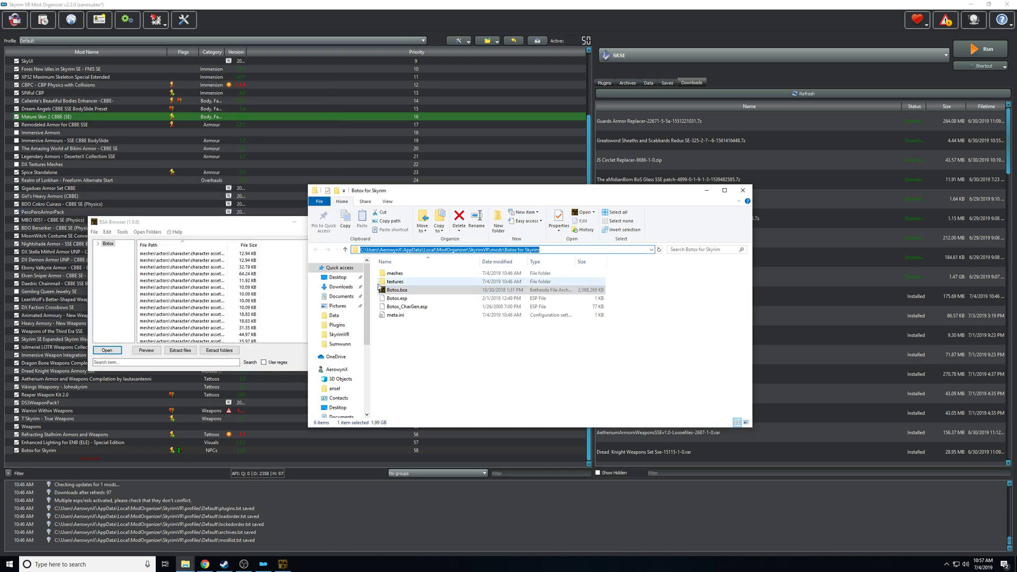
left_click(208, 352)
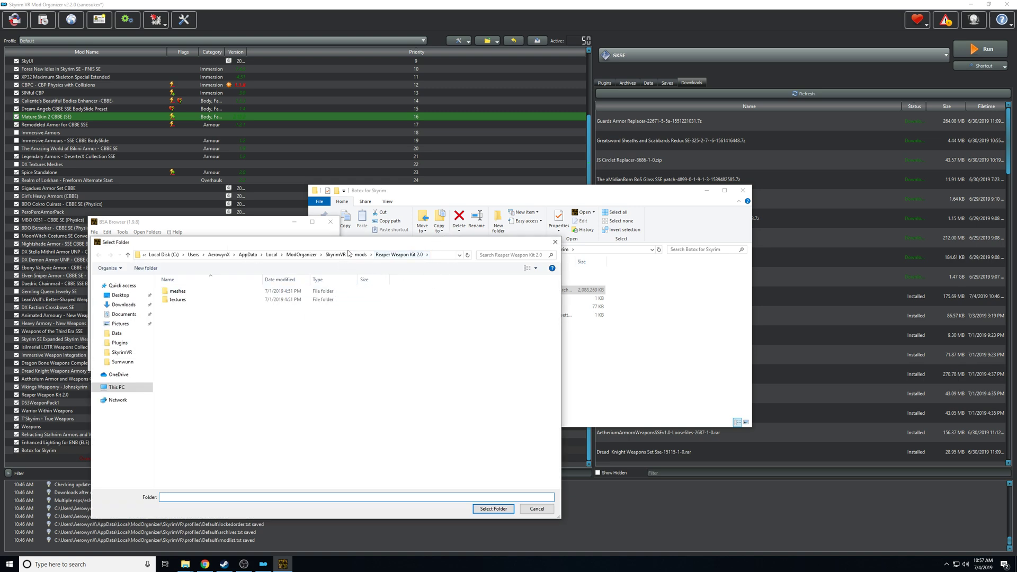
left_click(437, 256)
key("ctrl+v")
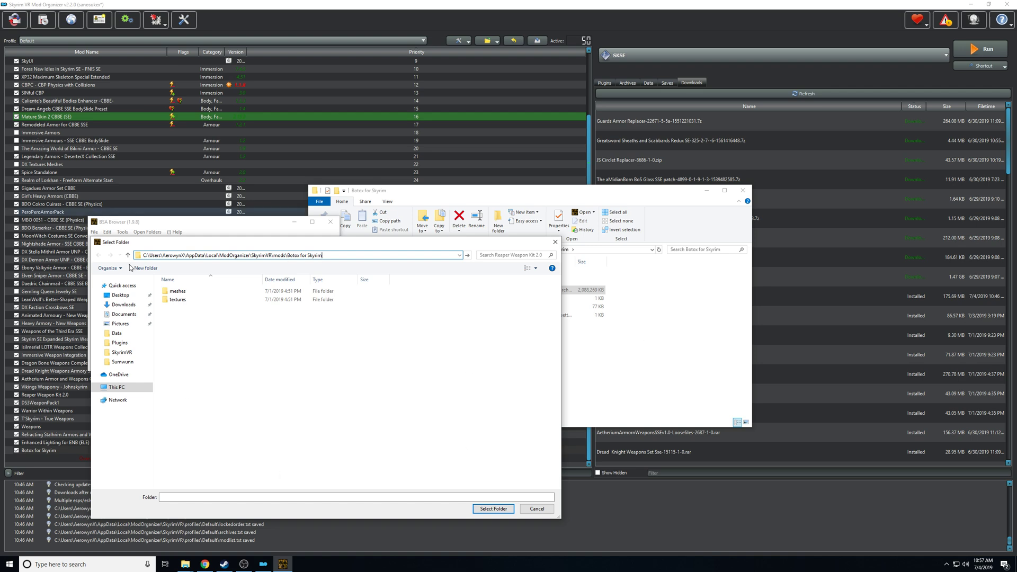
left_click(492, 509)
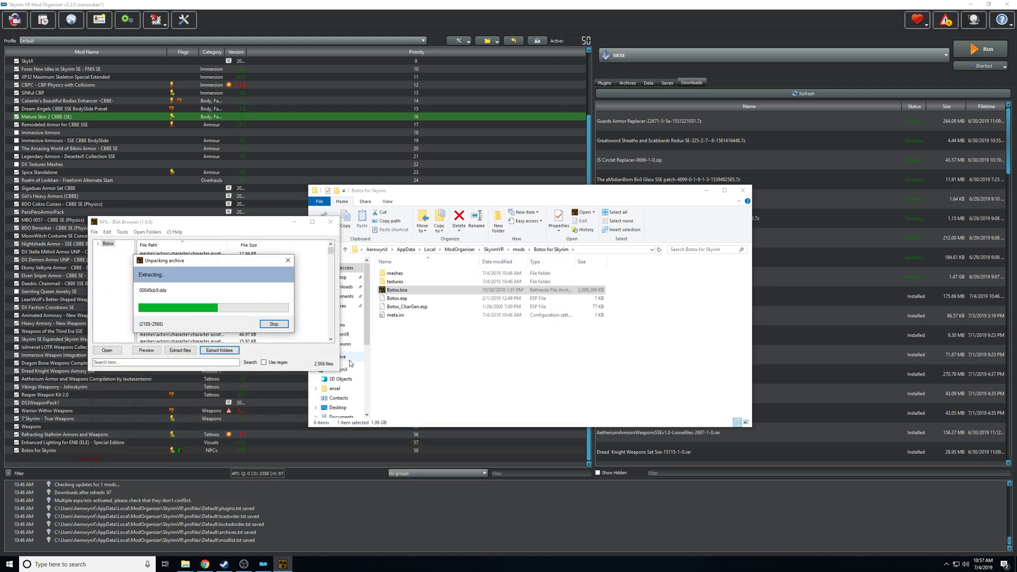
left_click(330, 228)
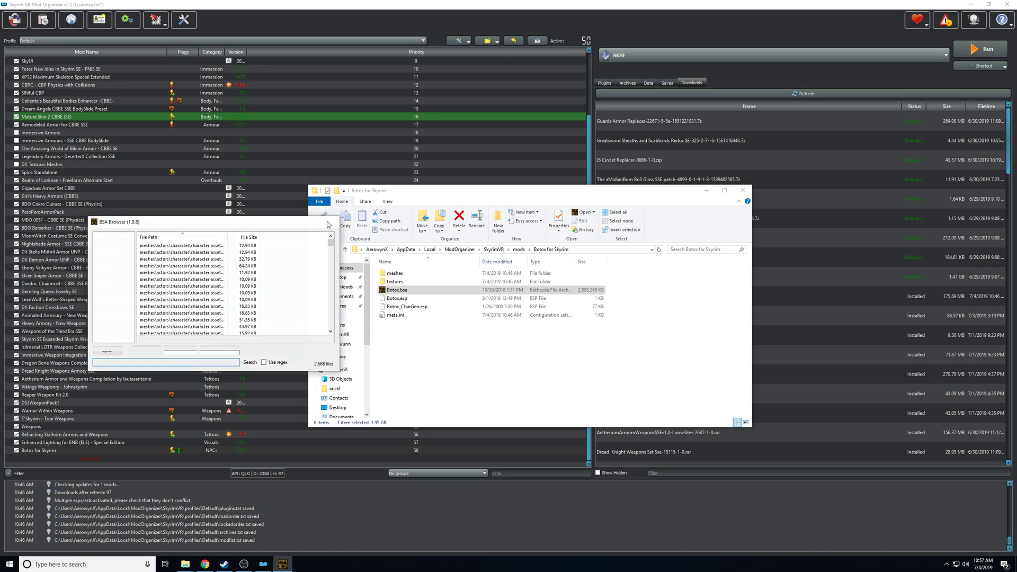
Delete Botox.bsa, check the remaining Botox.esp and meshes folder, and close the window
right_click(396, 291)
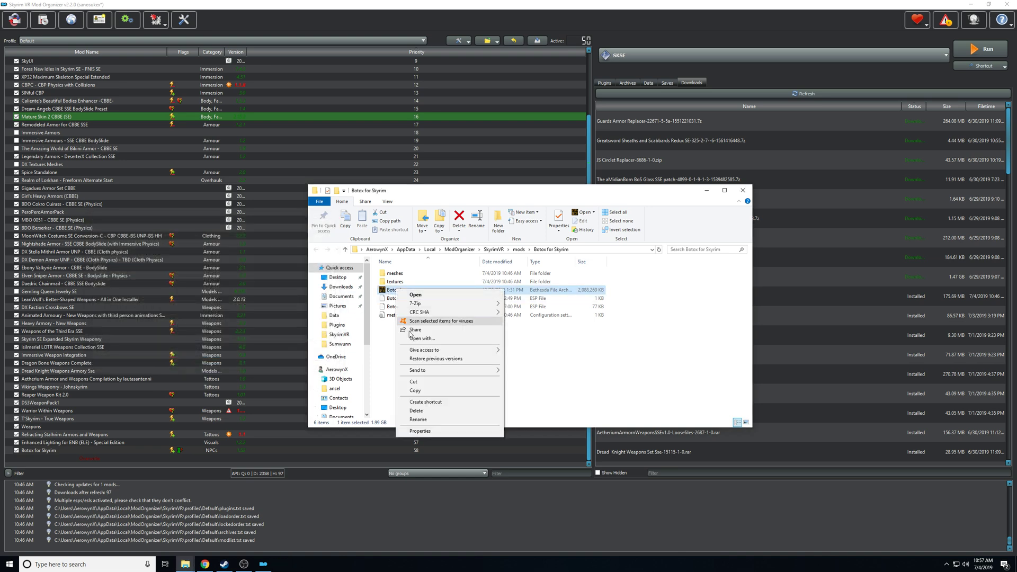
left_click(468, 412)
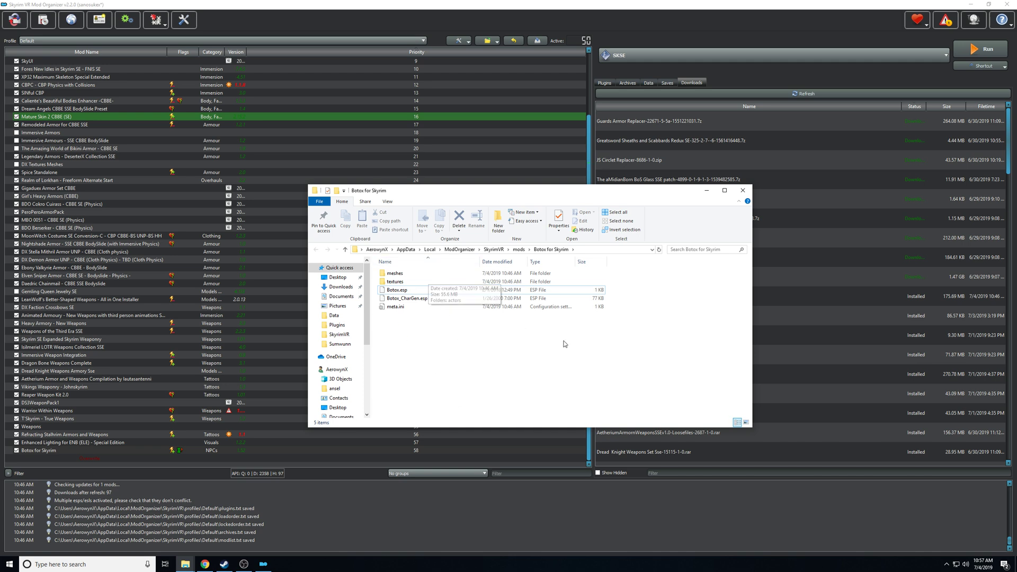
left_click_drag(475, 198, 320, 201)
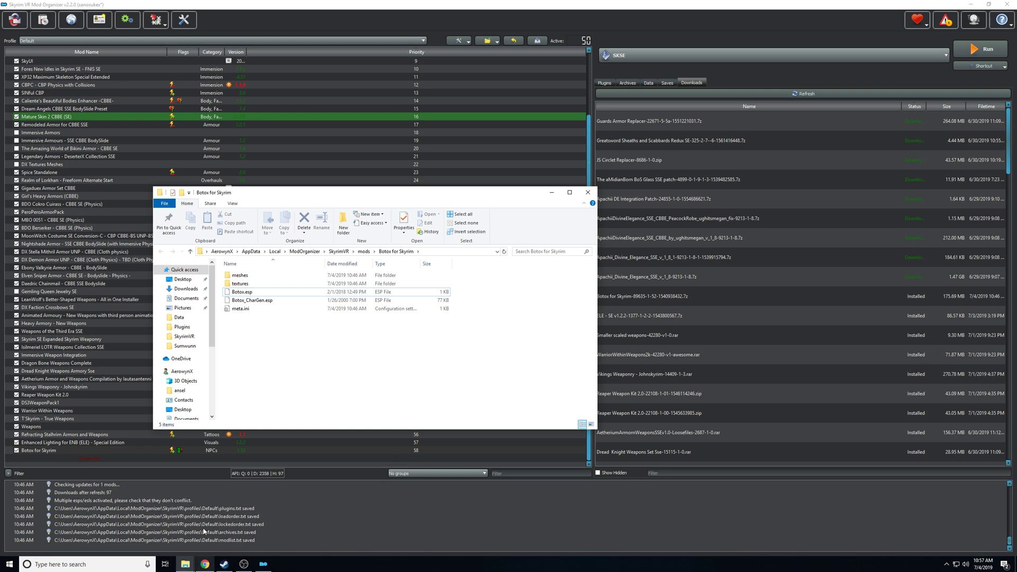
left_click(236, 292)
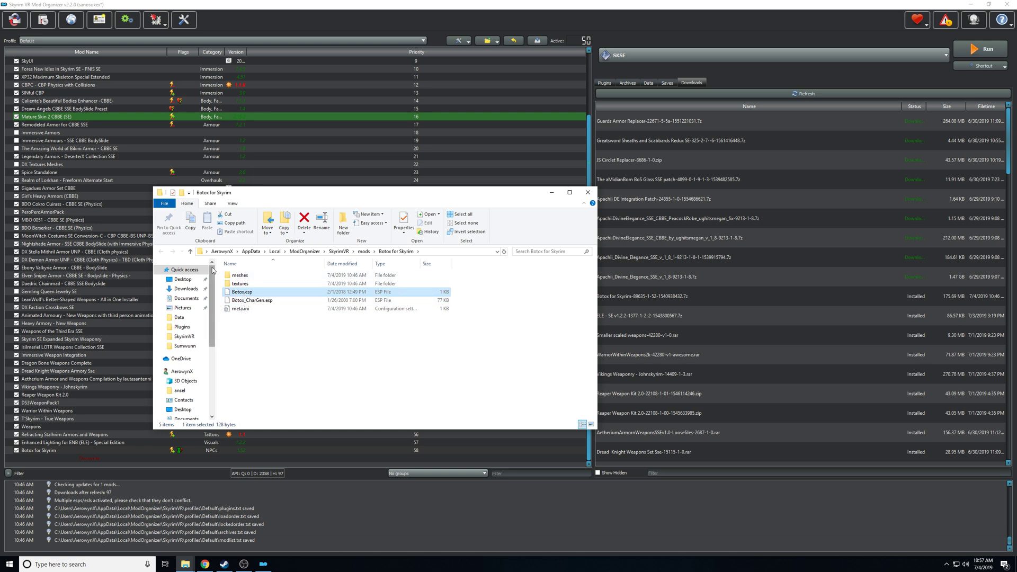
left_click(247, 277)
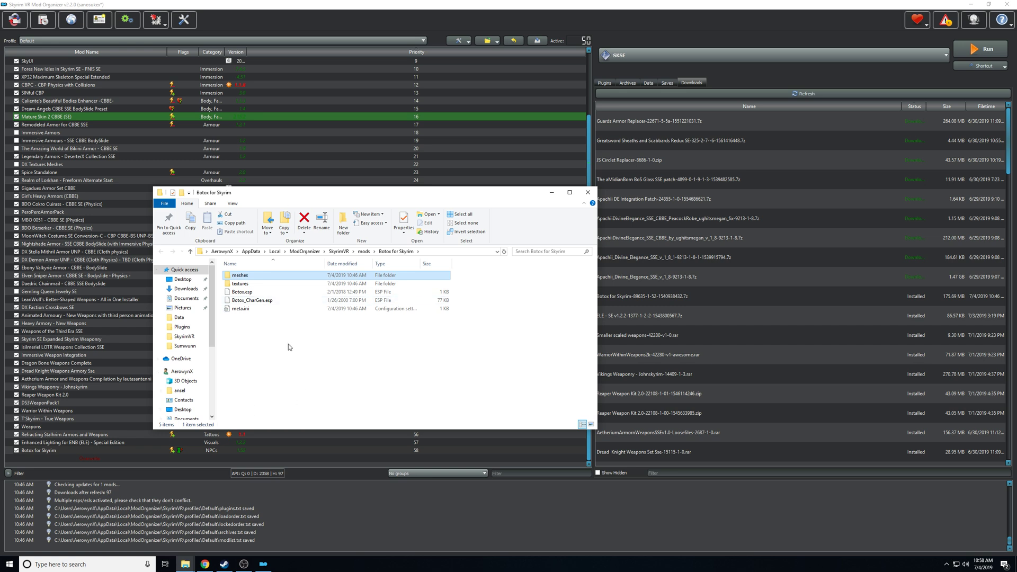
left_click(587, 193)
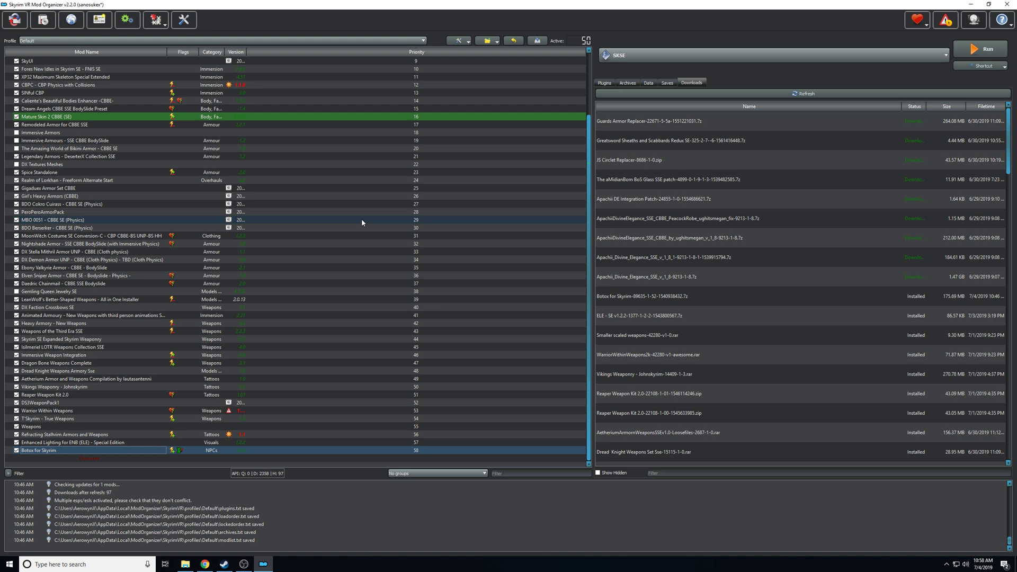
Open the SkyrimVR game folder from Start and browse its Data folder, then close it
left_click(10, 564)
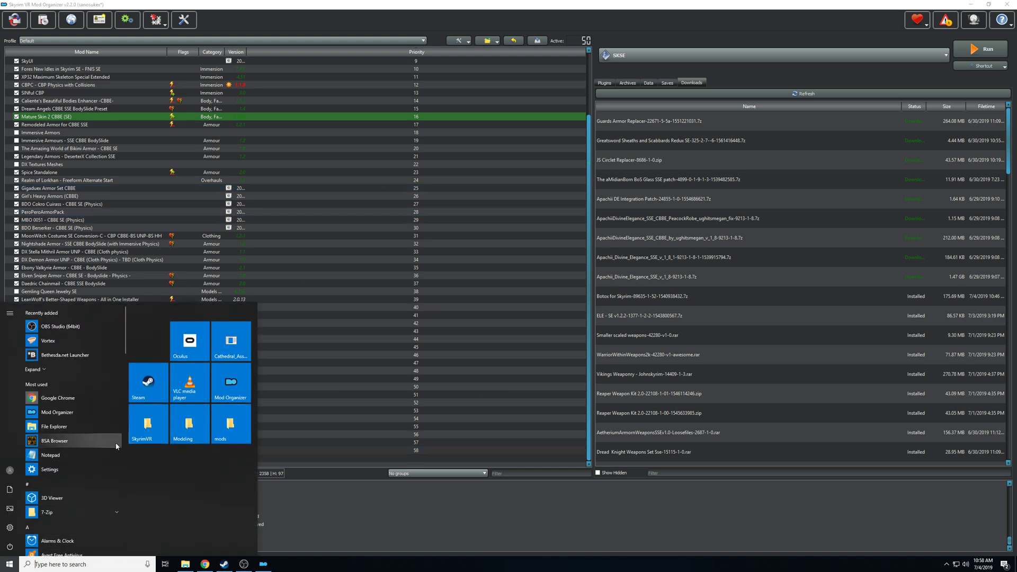
scroll(126, 441, "down", 3)
left_click(143, 431)
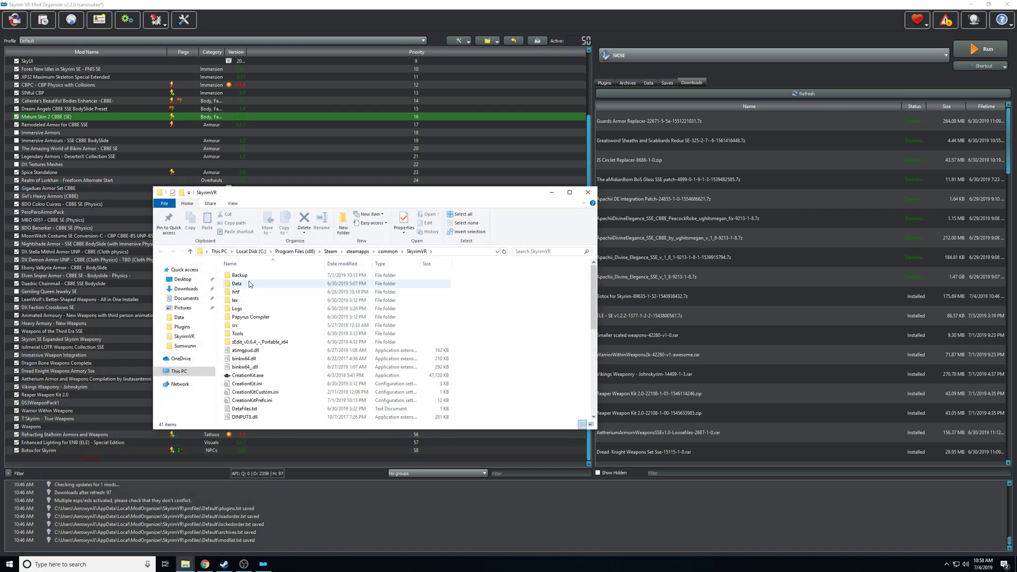
left_click(248, 284)
double_click(248, 284)
scroll(290, 303, "down", 5)
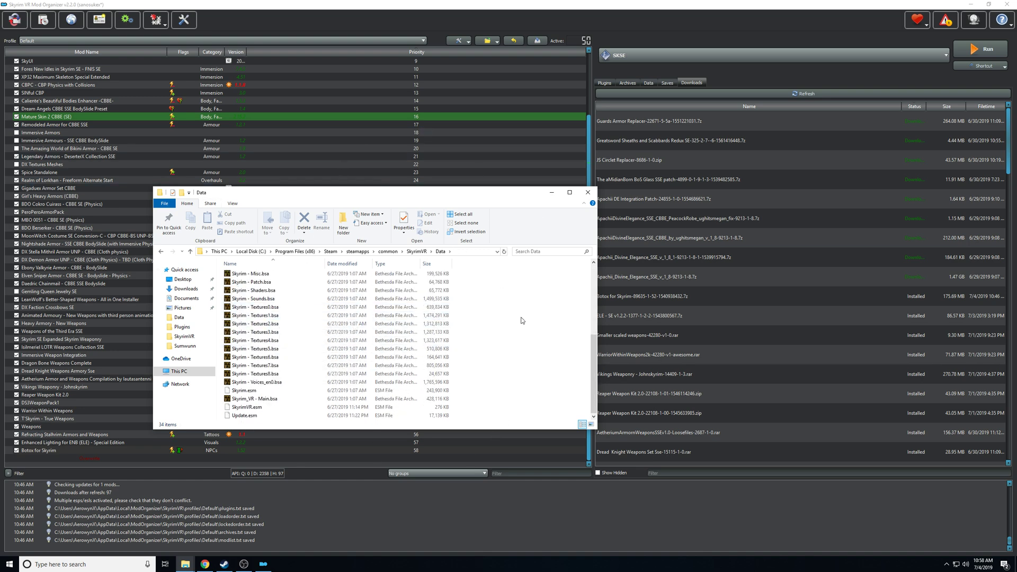
scroll(523, 320, "up", 5)
left_click(587, 193)
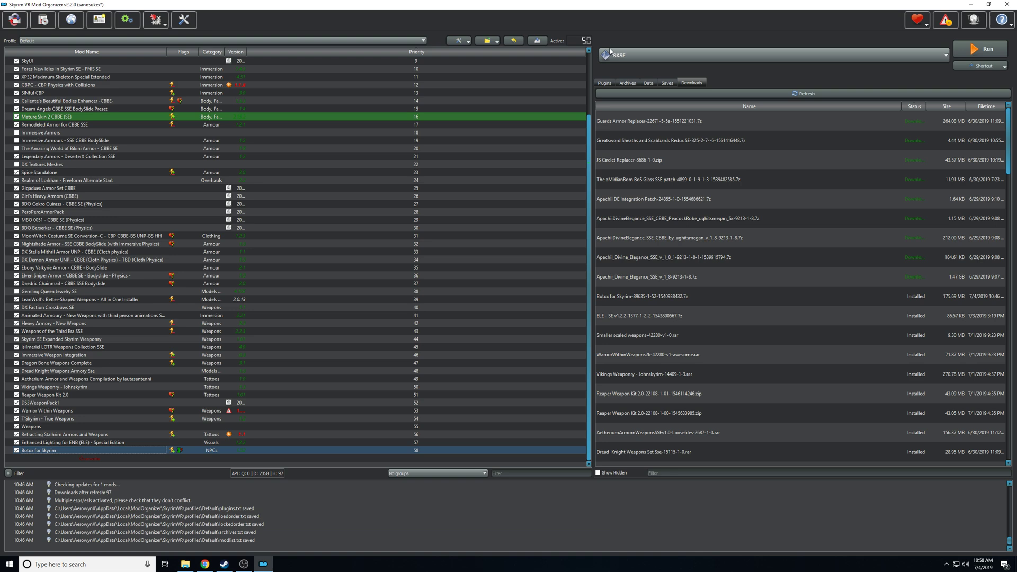
Confirm SKSE is the selected launcher, glance at Steam, and open a File Explorer window
left_click(862, 60)
left_click(862, 63)
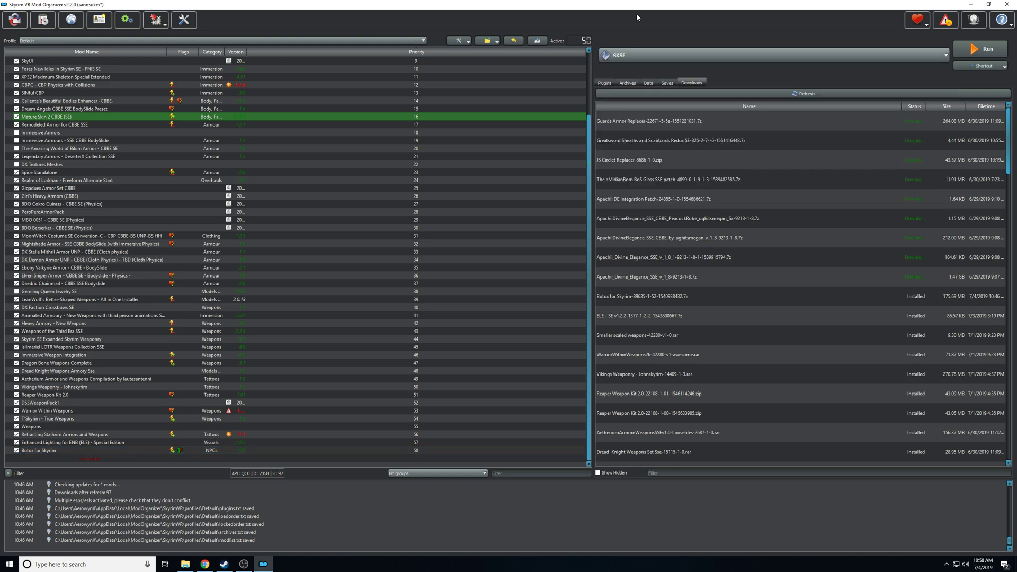
left_click(224, 565)
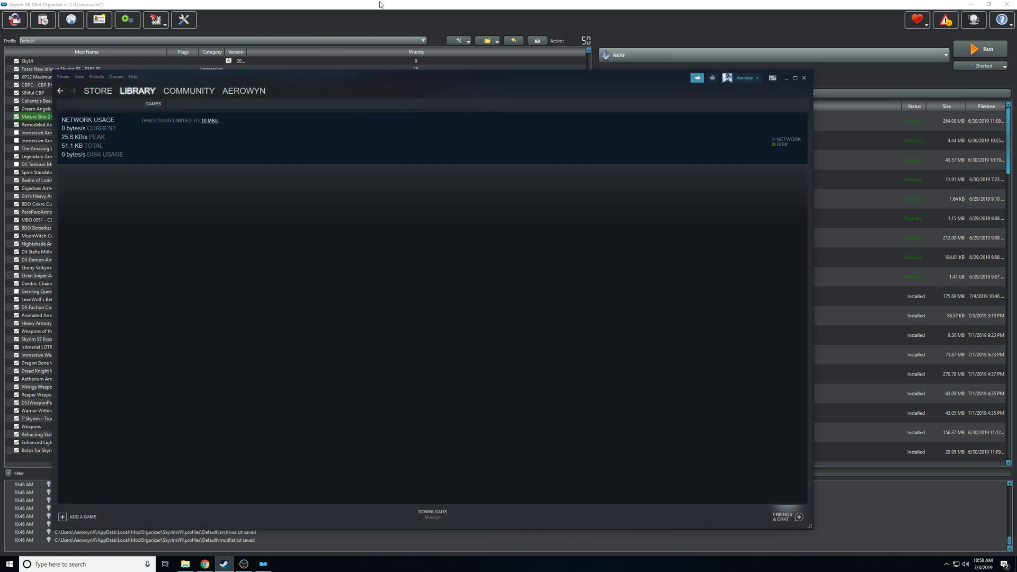
left_click(942, 501)
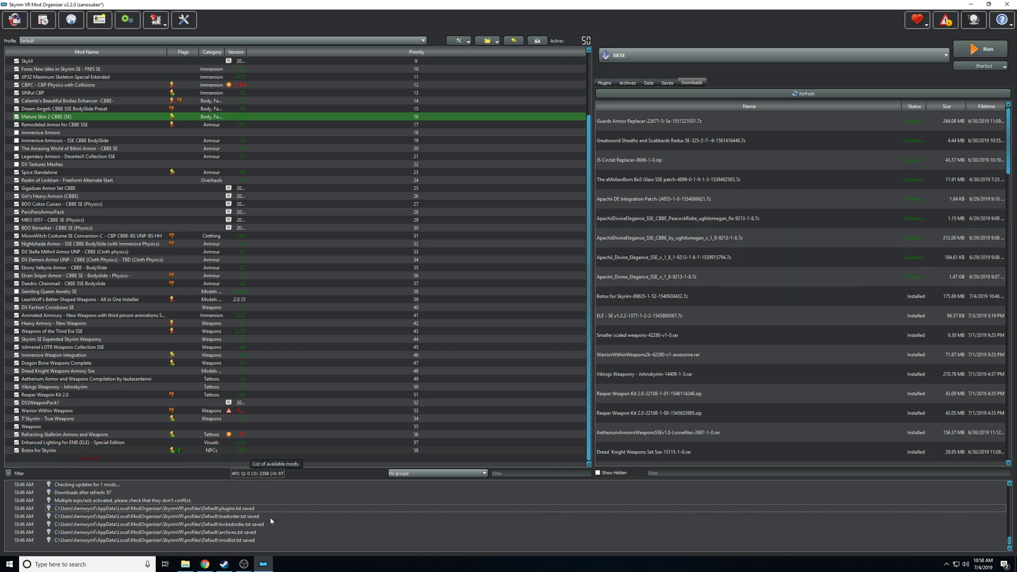
left_click(184, 564)
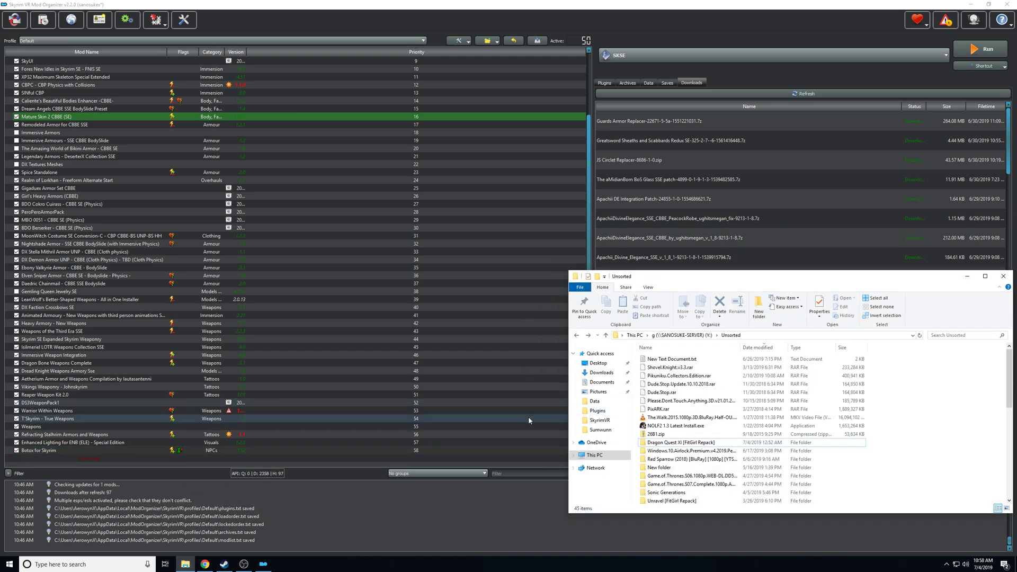
Open the SkyrimVR game folder and inspect binkw64.dll and its binkw64_.dll backup
key("super")
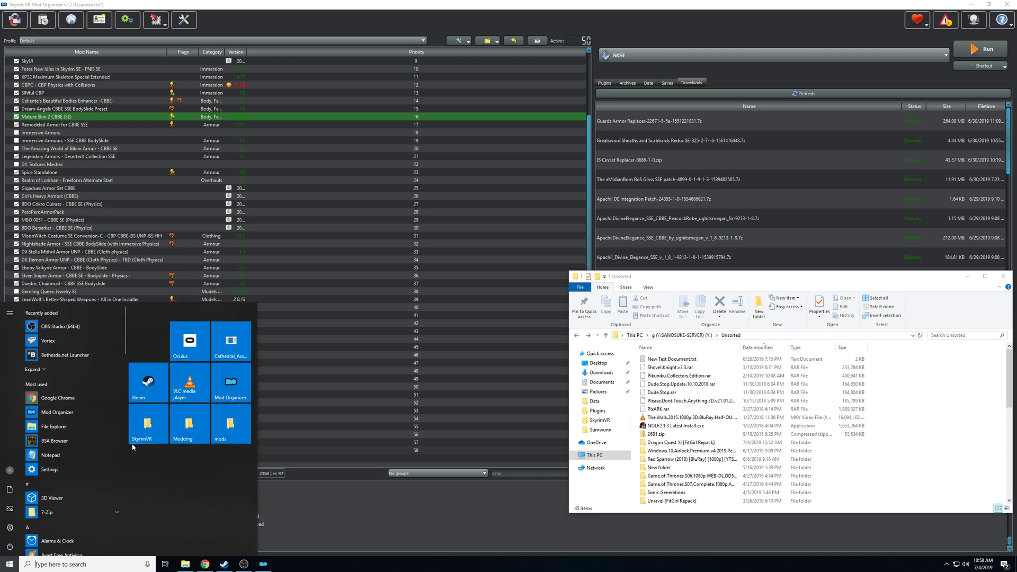
left_click(136, 442)
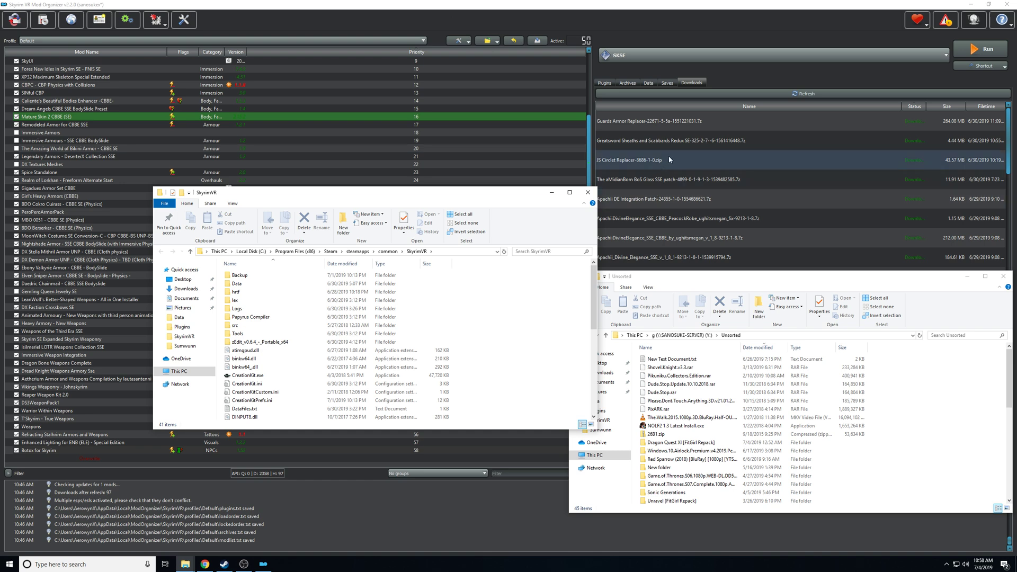
left_click(249, 359)
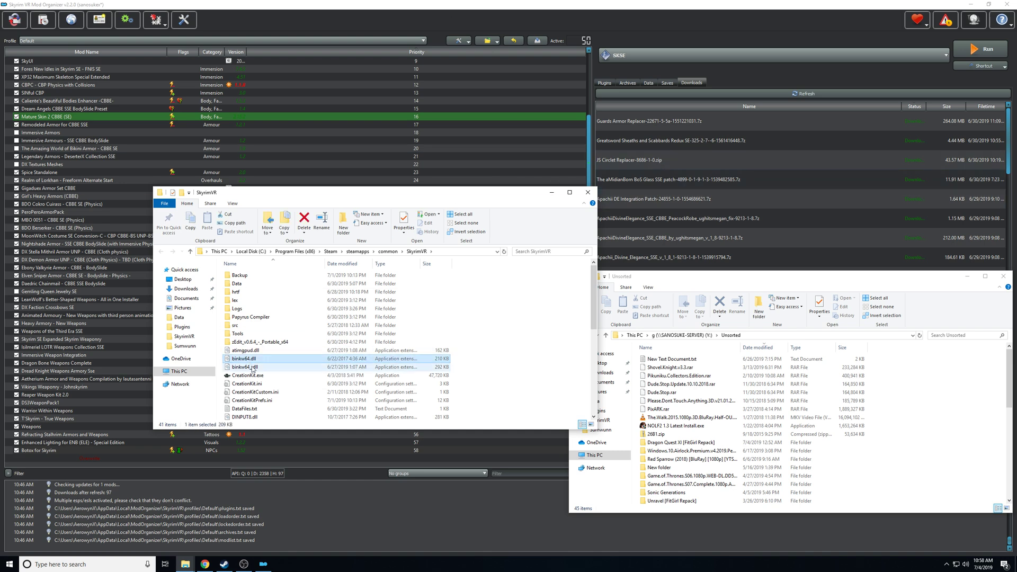
left_click(253, 369)
left_click(250, 361)
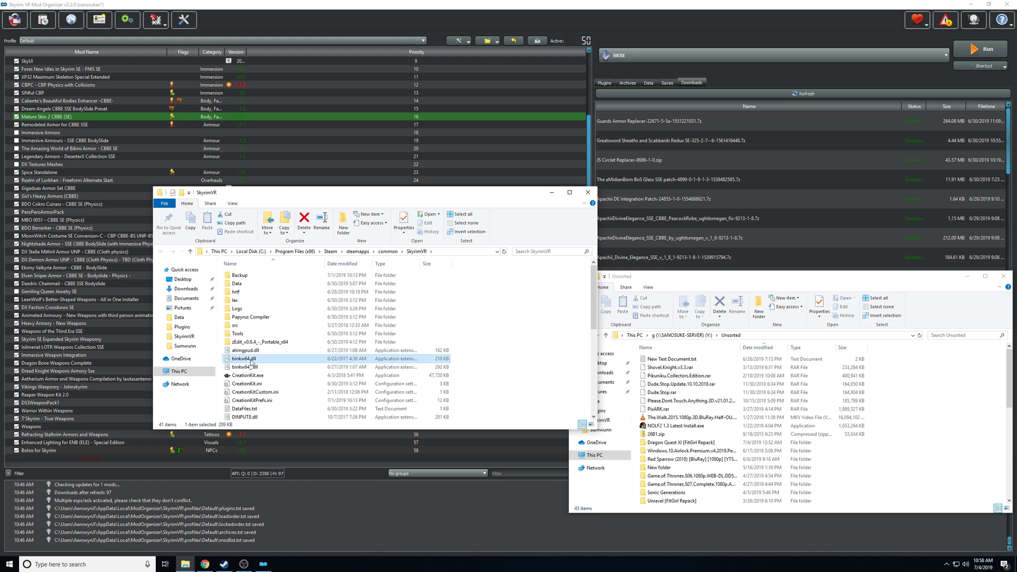
Check SkyrimUncapper.dll and VRPerkExtender files in Data > Plugins > Sumwunn, then return to Data
double_click(241, 283)
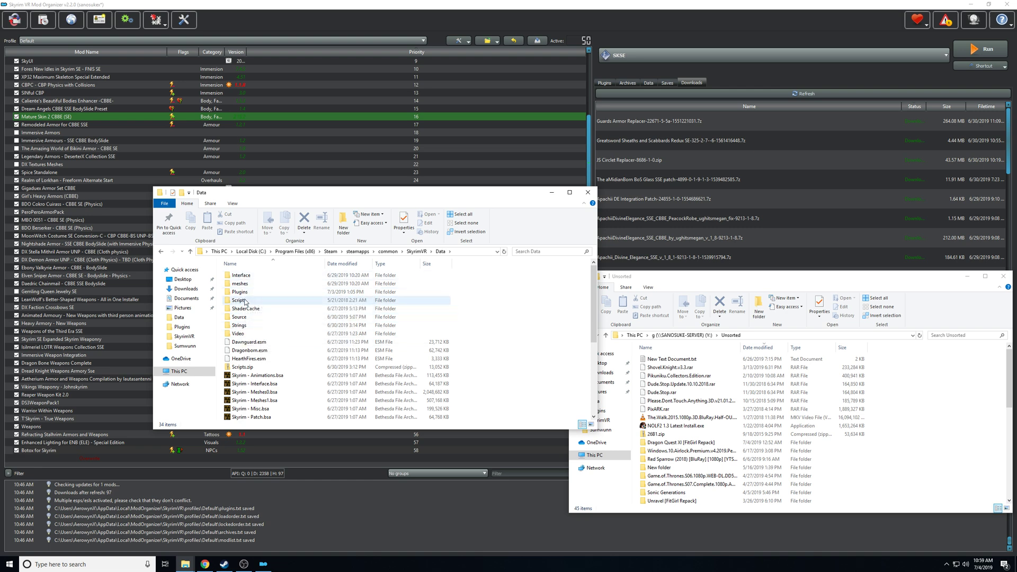
double_click(245, 296)
double_click(242, 275)
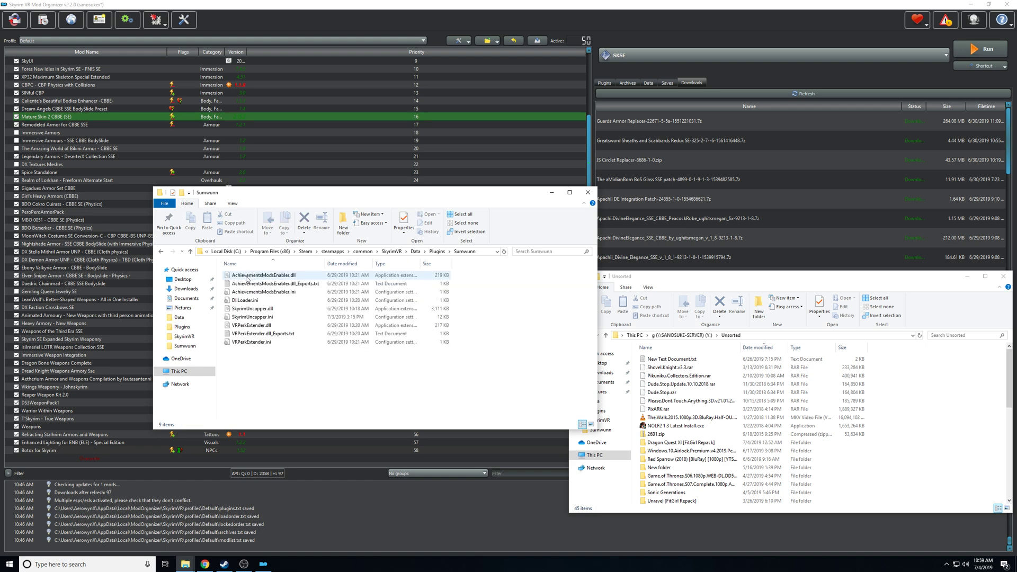
left_click(264, 310)
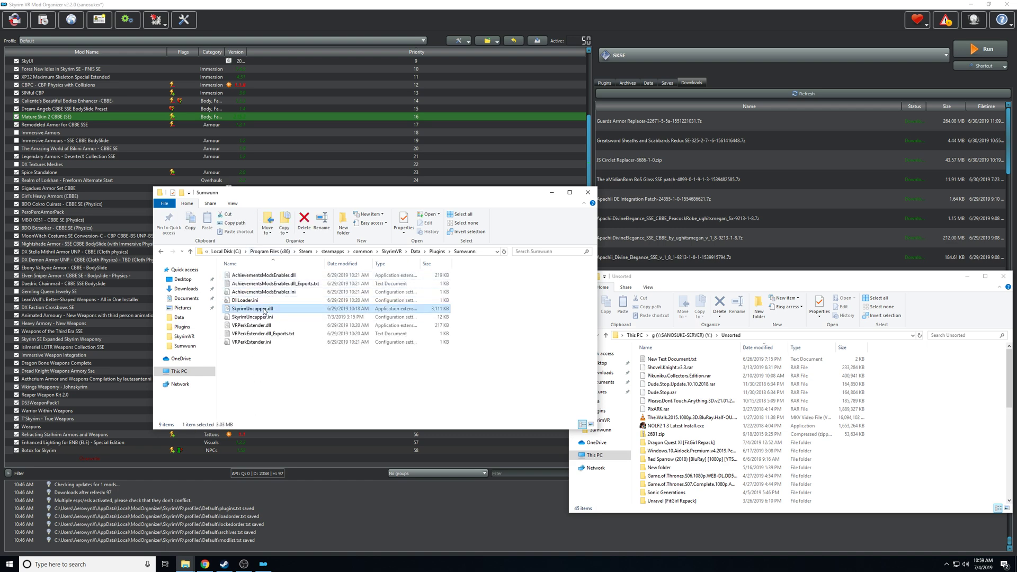
left_click(260, 342)
left_click(265, 326)
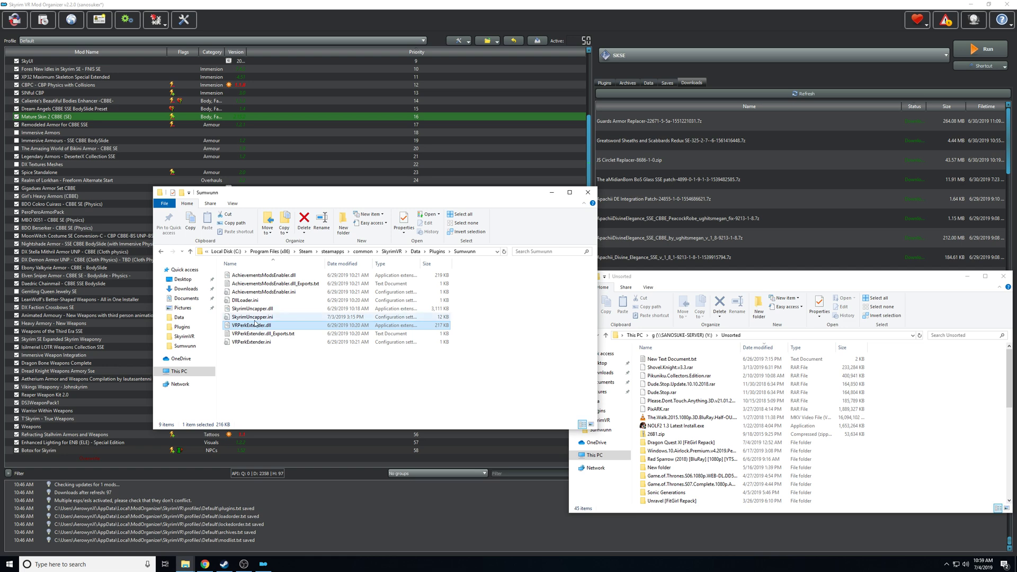
left_click(162, 251)
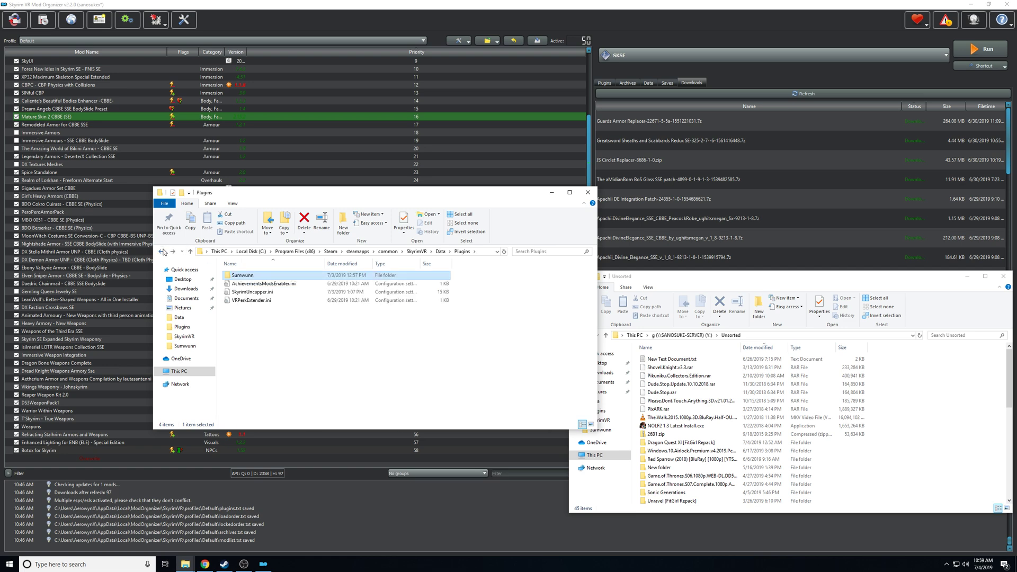
left_click(162, 252)
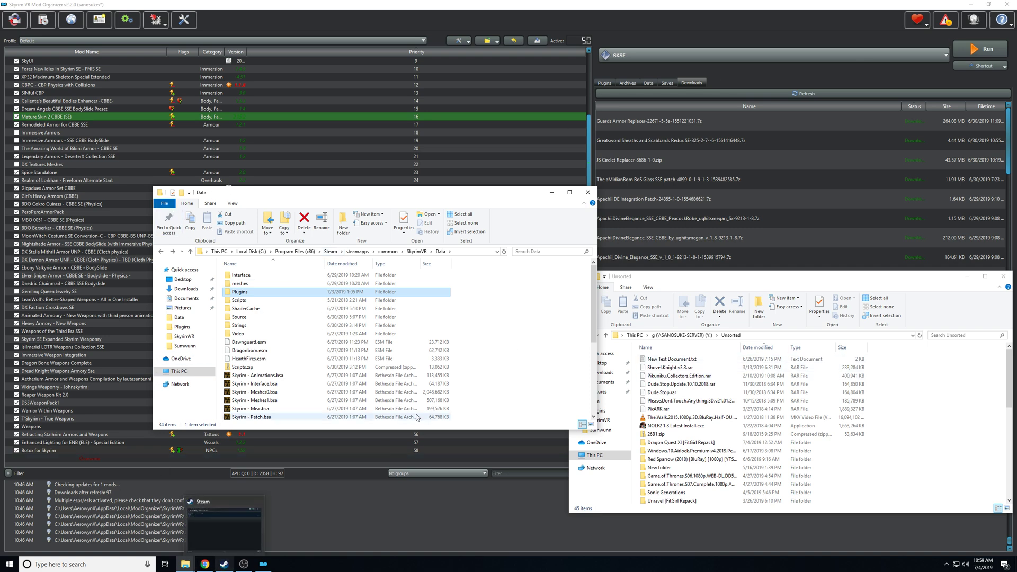
Check DINPUT8.dll and atimgpud.dll in the SkyrimVR folder, then bring Mod Organizer forward
scroll(373, 315, "down", 4)
scroll(373, 314, "down", 2)
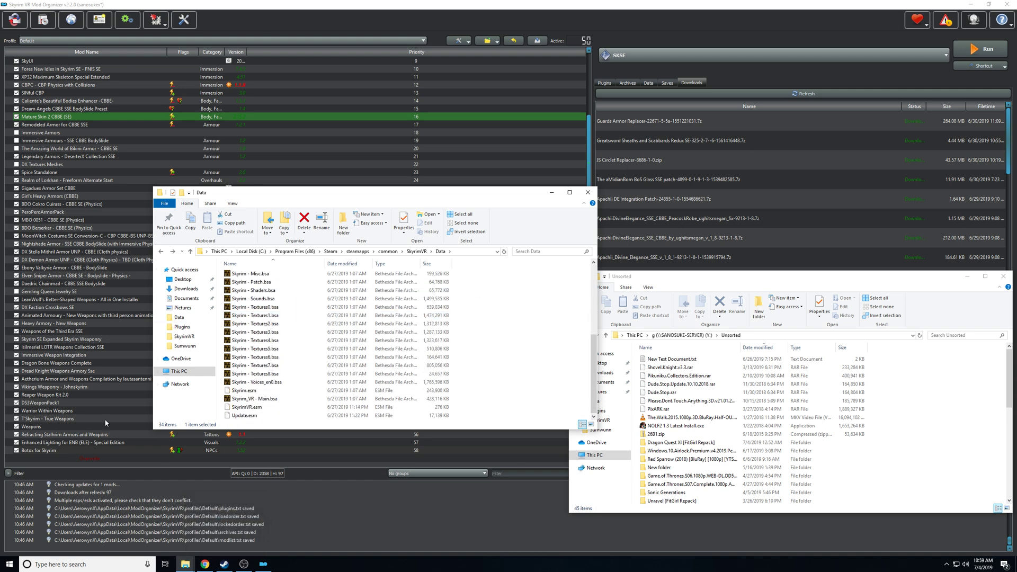
scroll(275, 383, "up", 6)
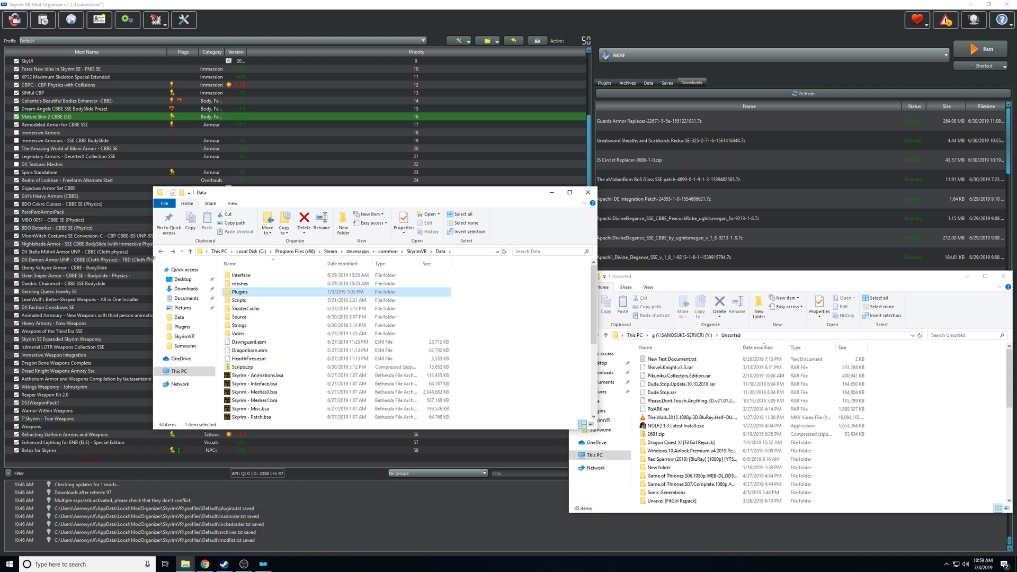
left_click(161, 251)
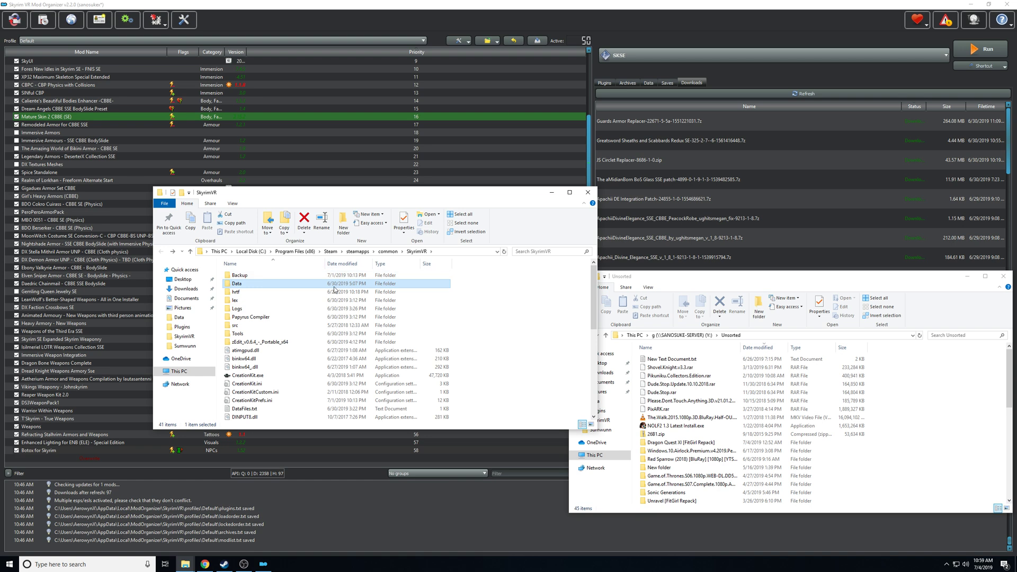
left_click(240, 418)
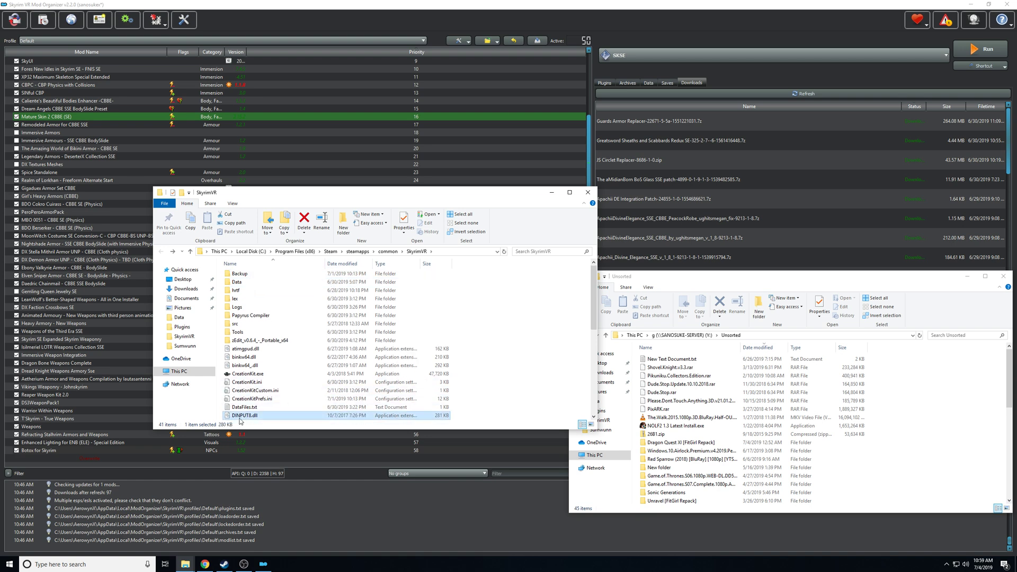
left_click(242, 349)
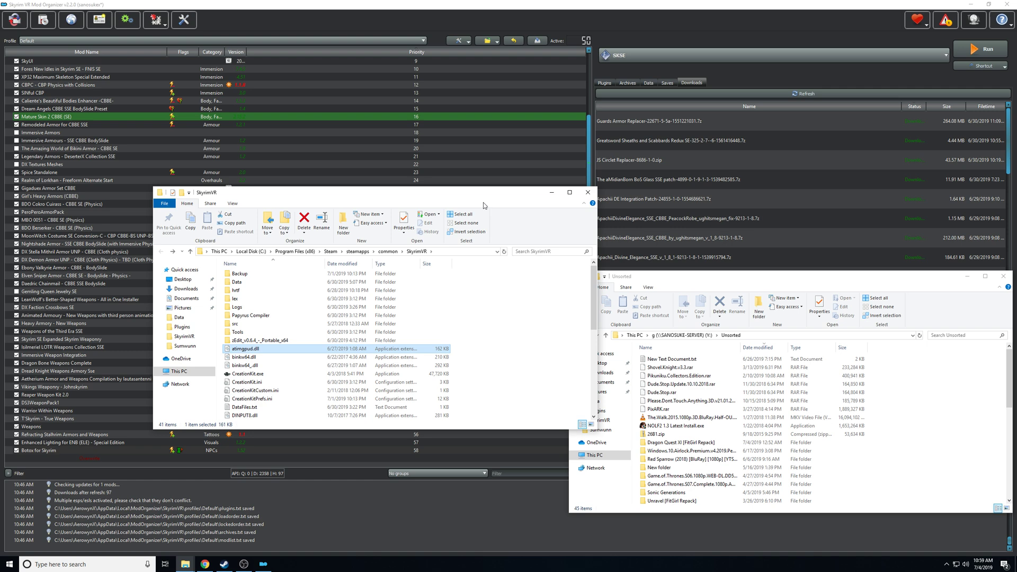
left_click(377, 16)
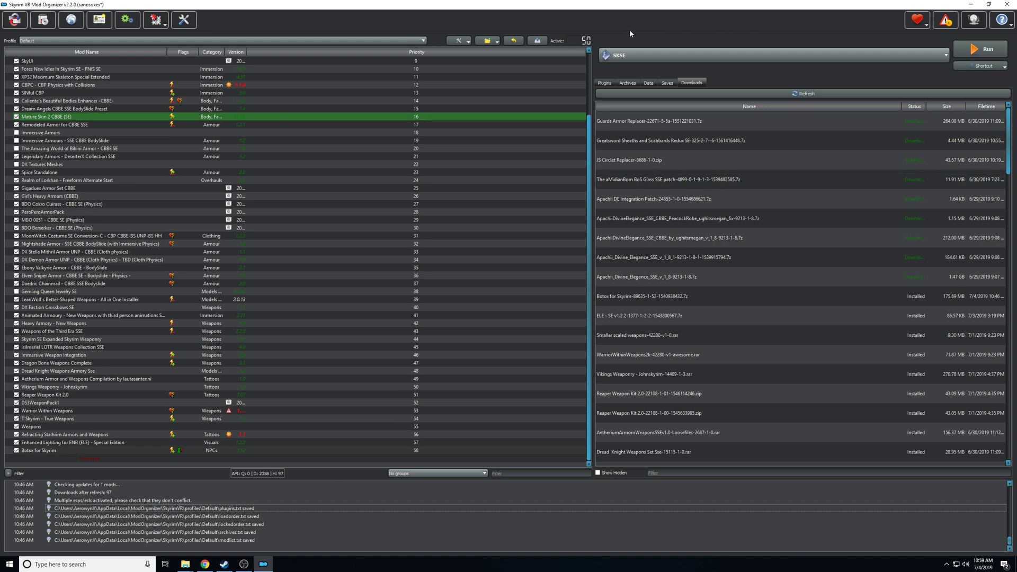
left_click(49, 43)
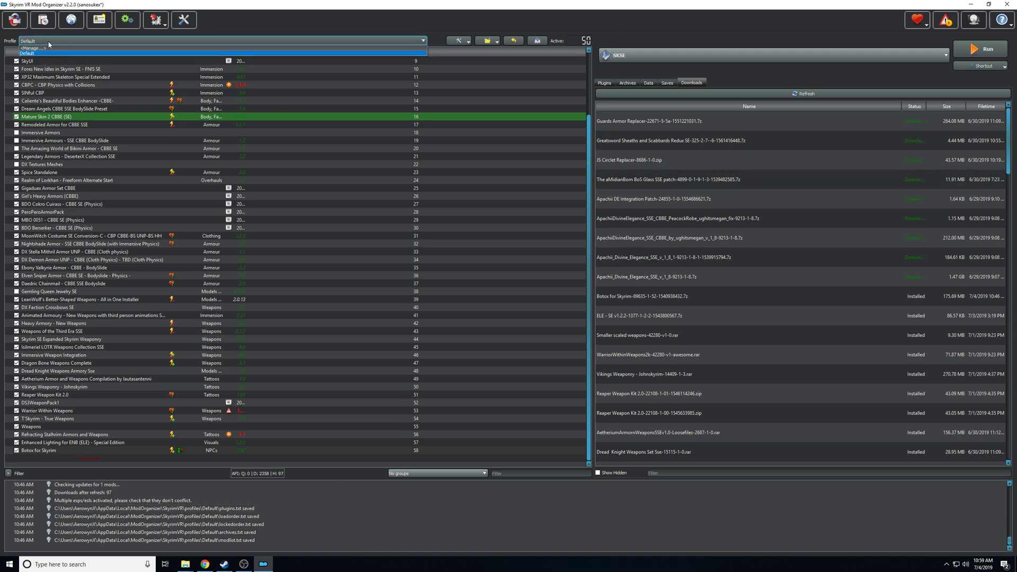
left_click(49, 51)
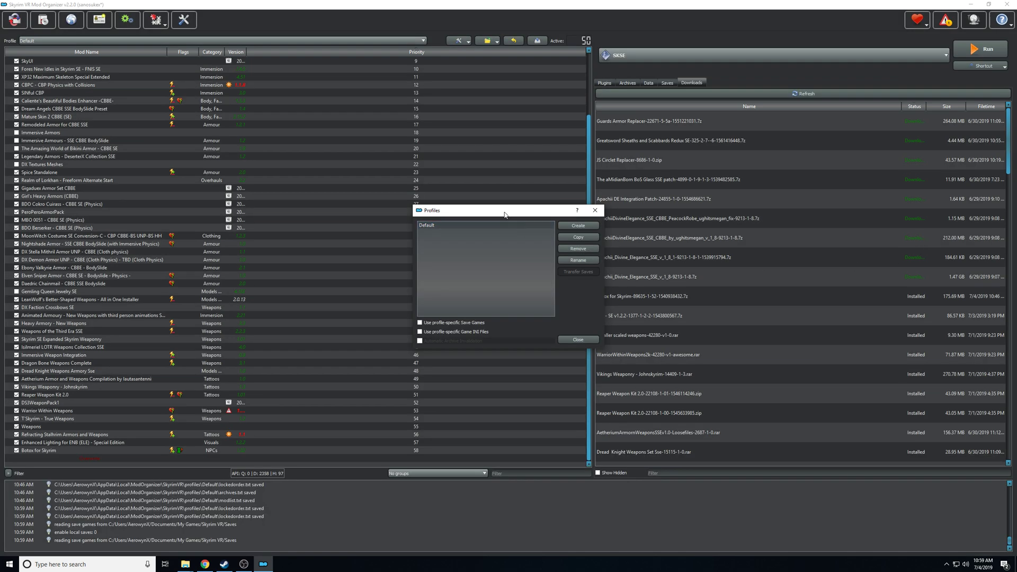
left_click_drag(504, 215, 308, 160)
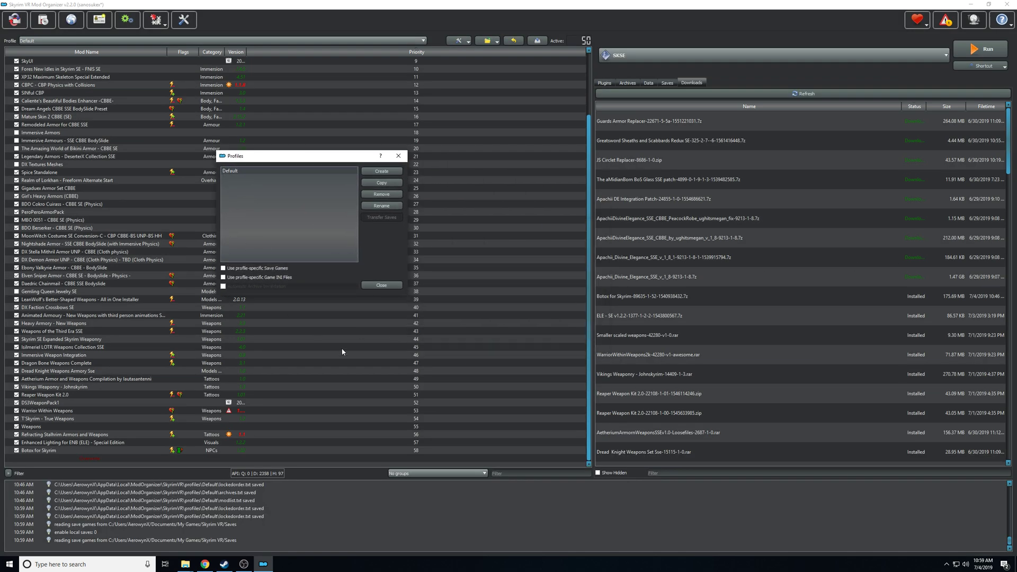
left_click(399, 155)
left_click(51, 46)
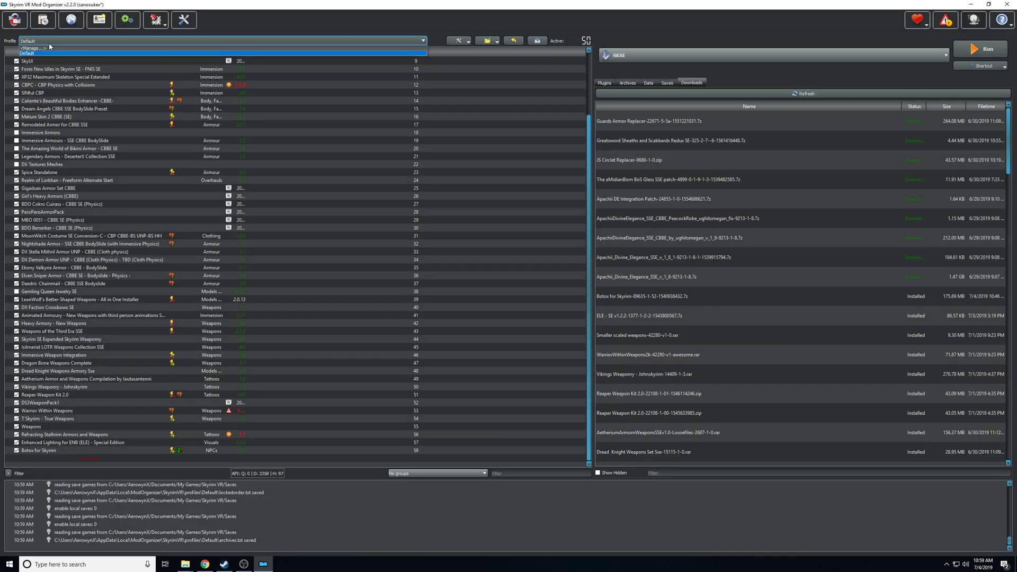
left_click(74, 53)
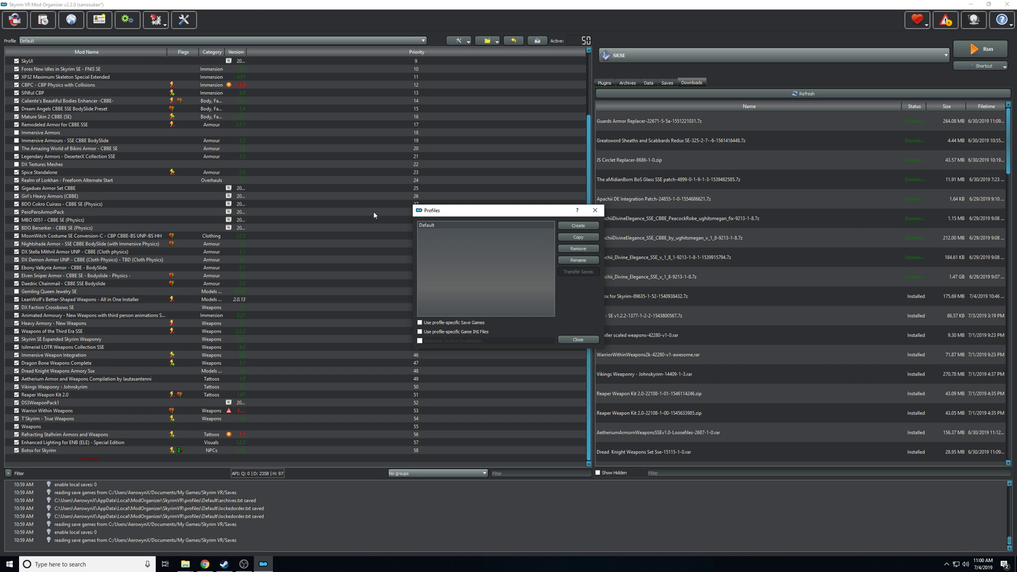
left_click(577, 340)
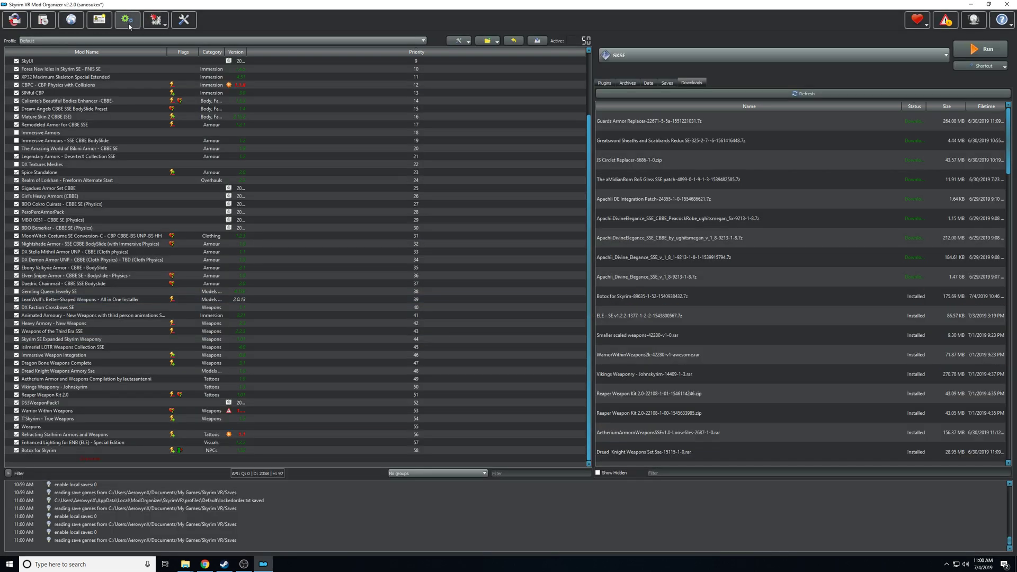
Check the executables list, then open Settings on the Paths tab and select the Base Directory path
left_click(127, 21)
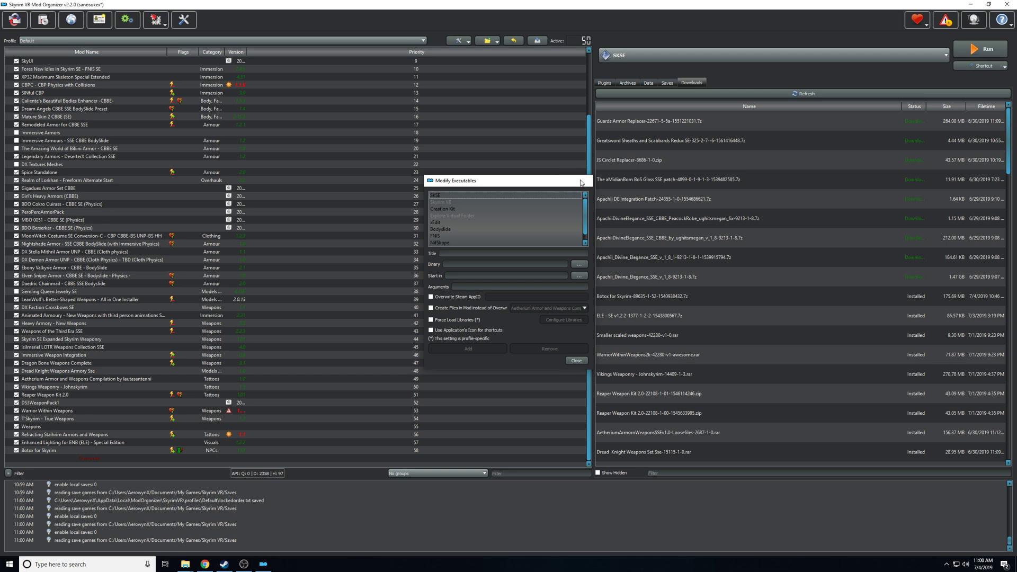
left_click(584, 181)
left_click(186, 26)
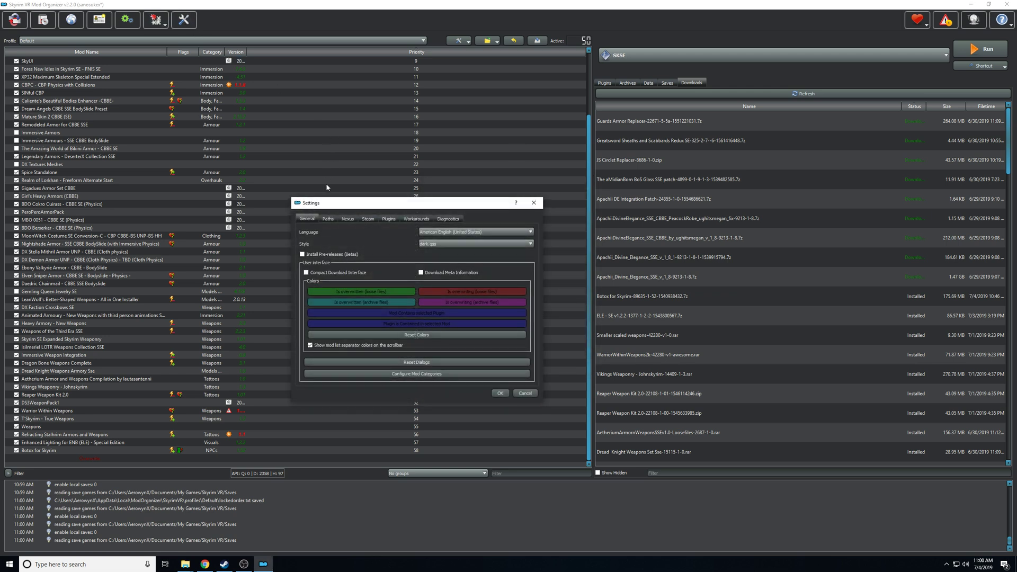
left_click(329, 219)
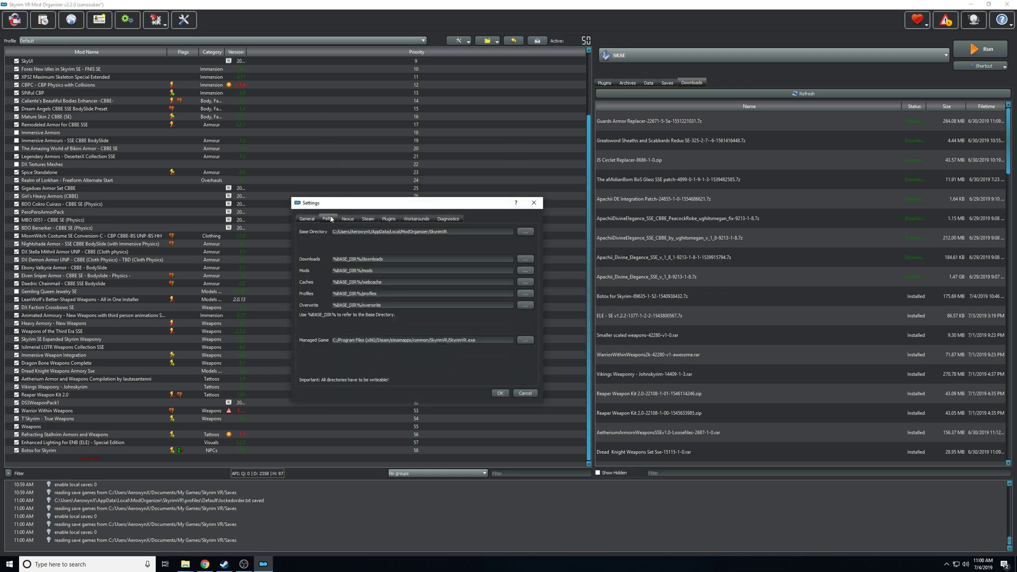
triple_click(457, 232)
Open the Mod Organizer mods folder and go up to the SkyrimVR base folder
left_click(9, 564)
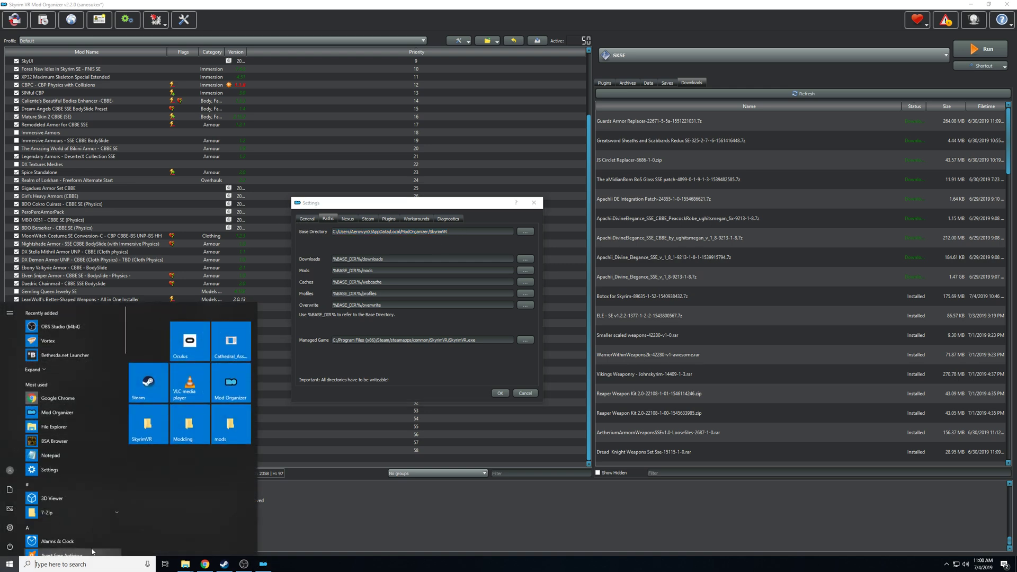
left_click(192, 428)
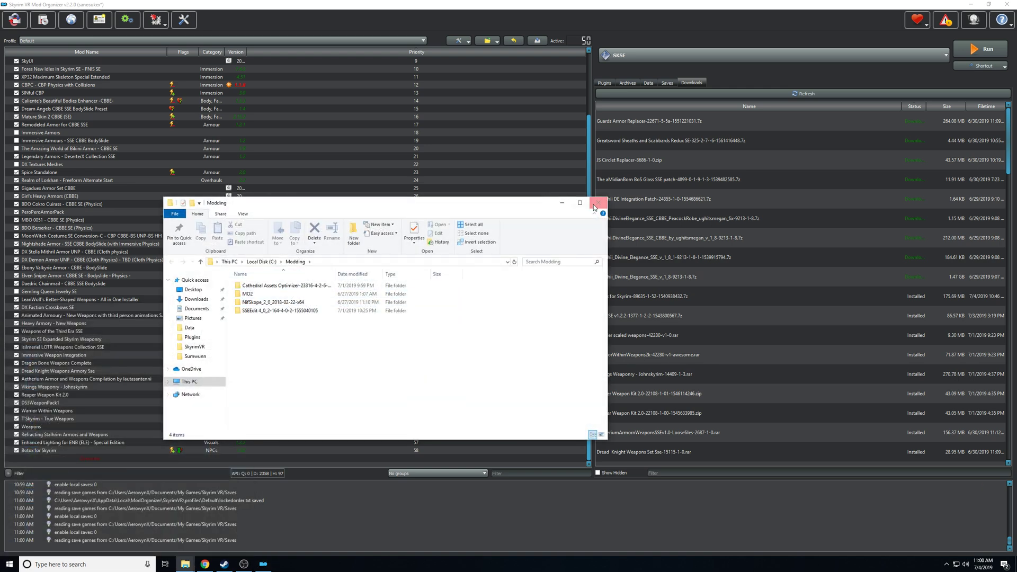
left_click(594, 204)
left_click(9, 564)
left_click(231, 428)
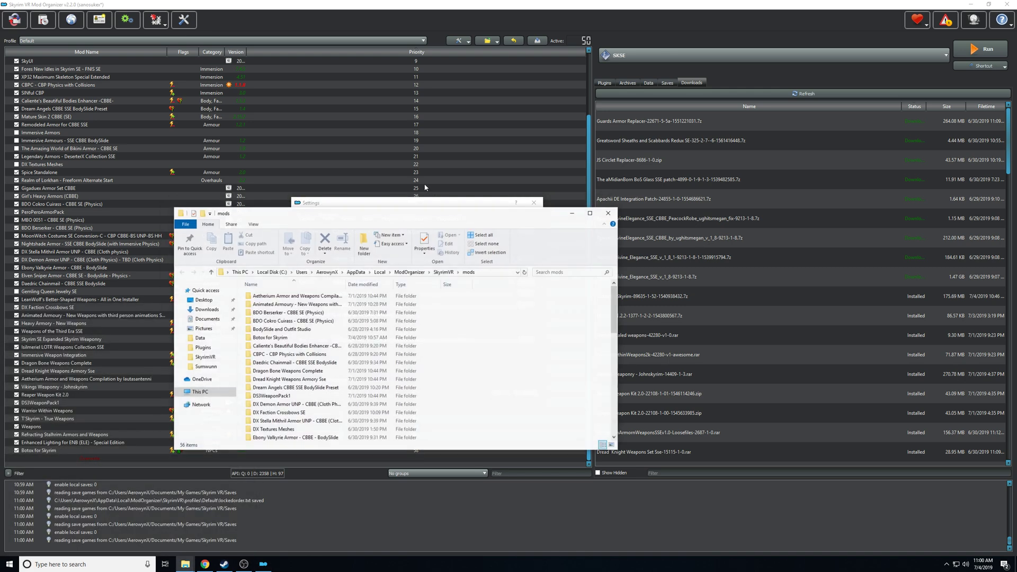
left_click(443, 271)
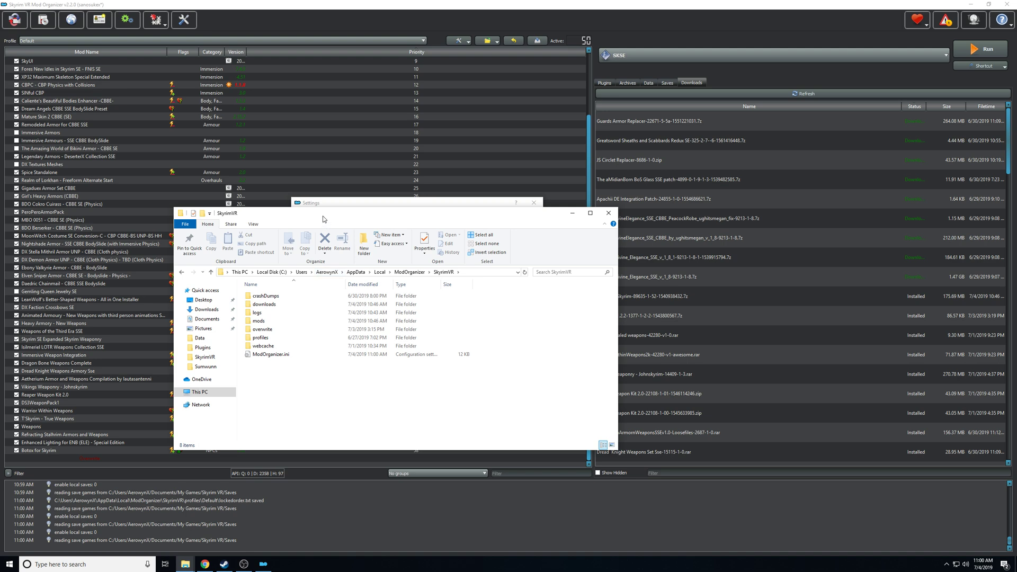
left_click_drag(325, 215, 677, 202)
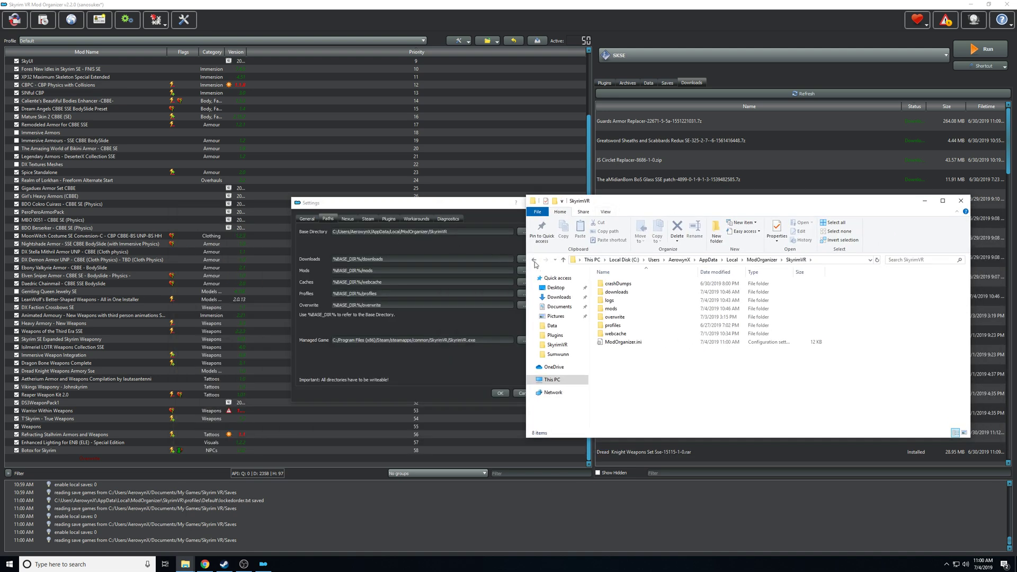
Open profiles > Default and point out plugins.txt, inittweaks.ini and settings.ini
left_click(623, 327)
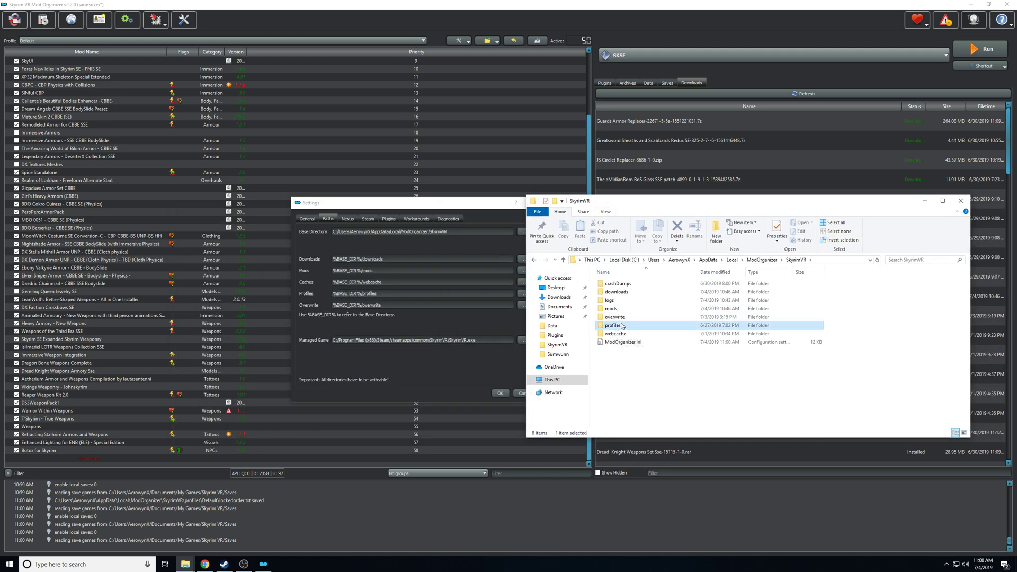
double_click(622, 326)
double_click(613, 287)
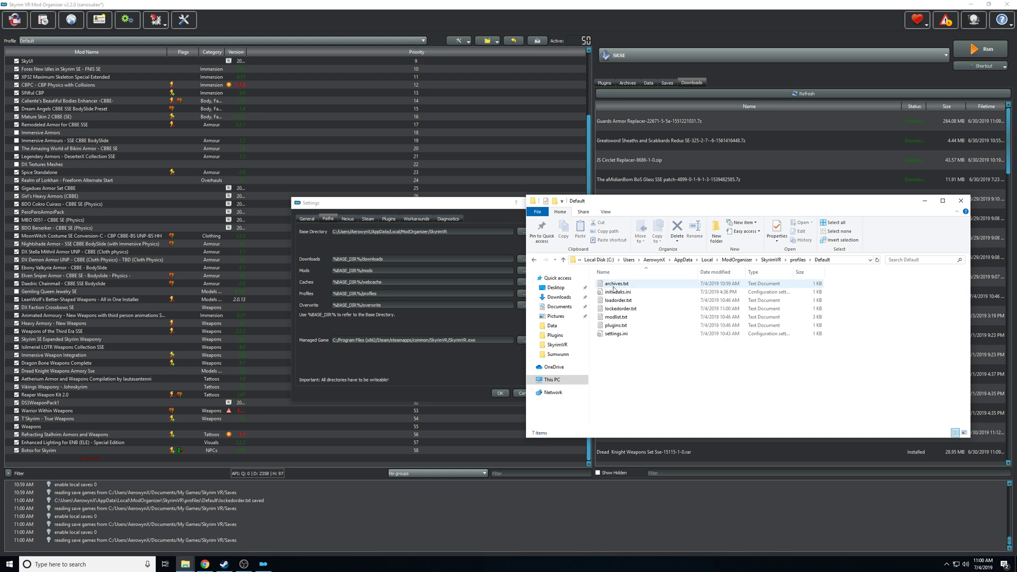
left_click(614, 325)
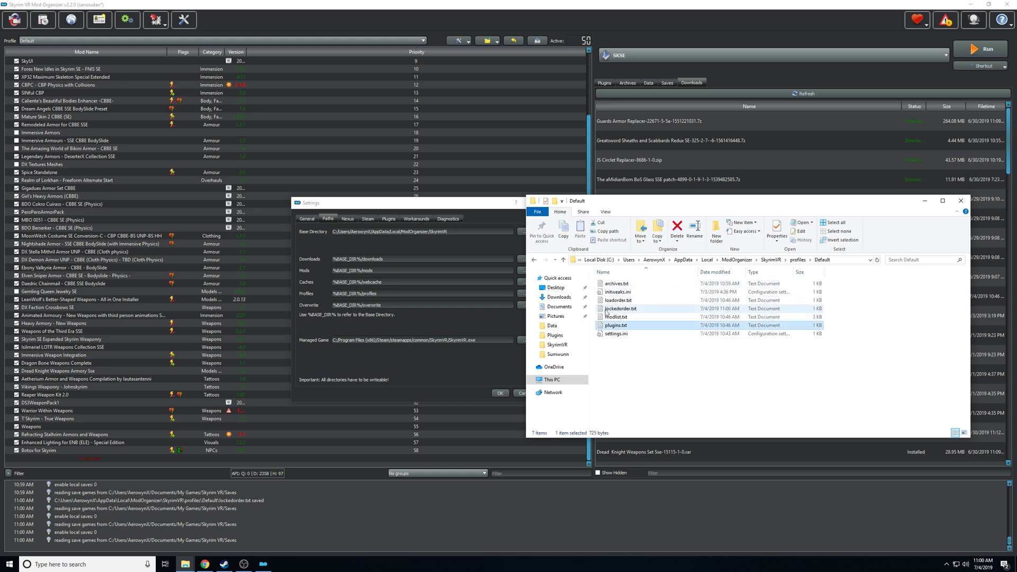
left_click(626, 294)
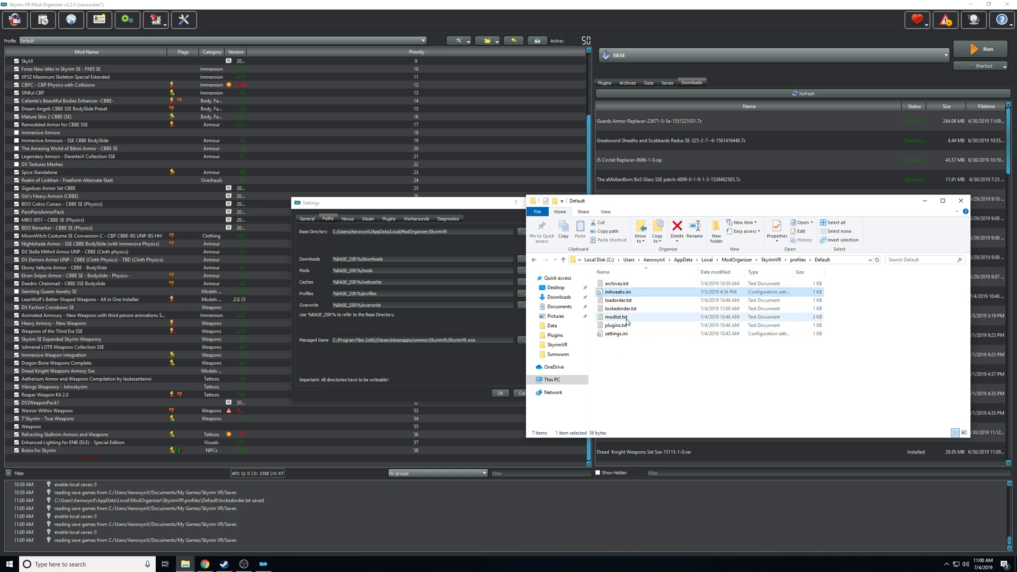
left_click(618, 334)
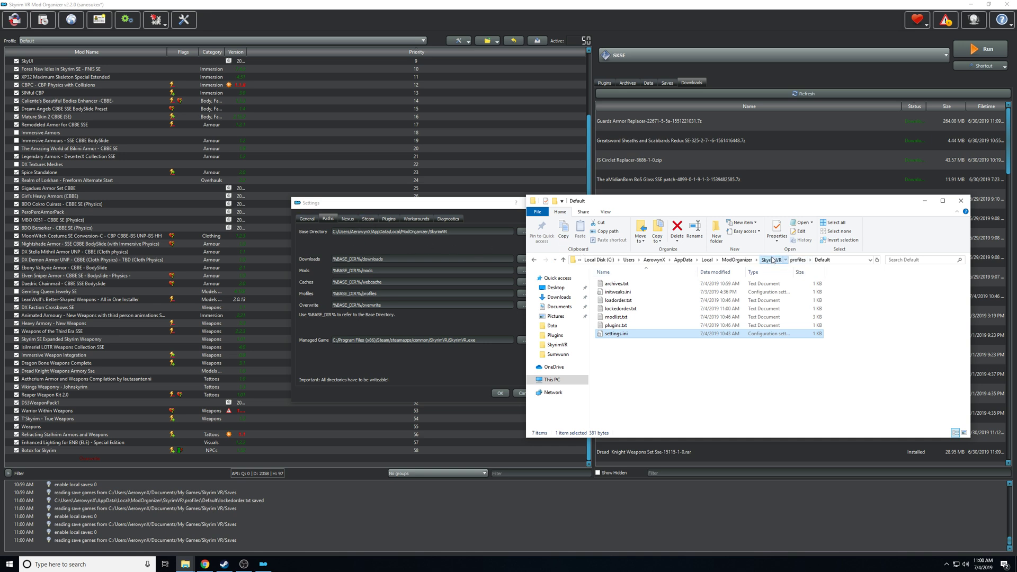
key("alt+Up")
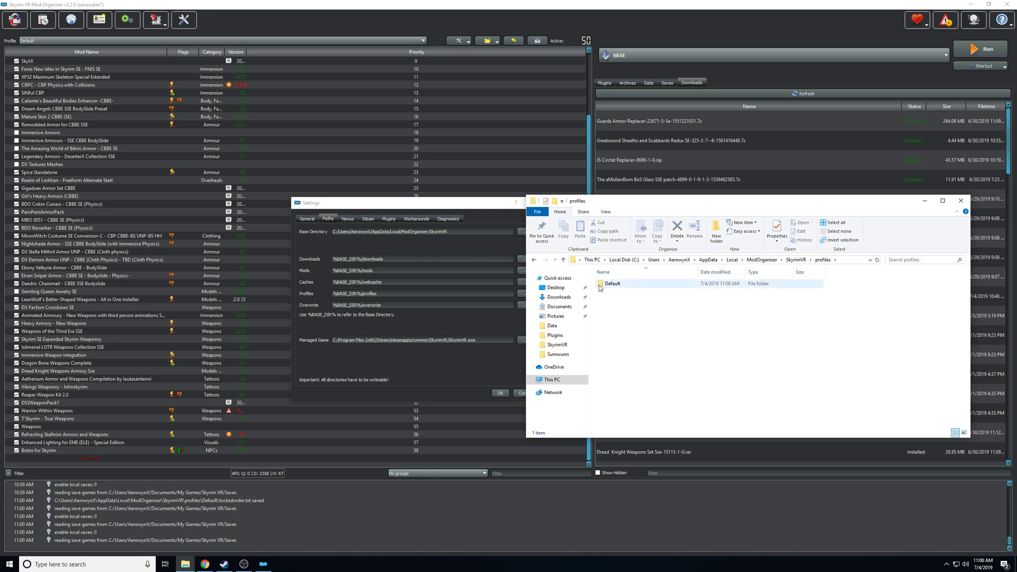
double_click(601, 285)
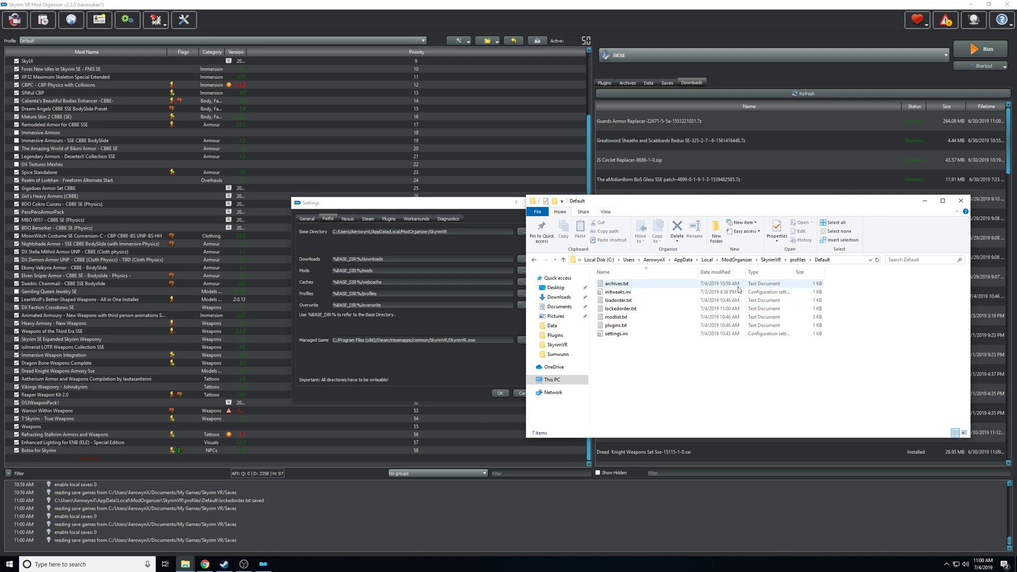
left_click(9, 564)
Open the Steam SkyrimVR folder, then browse to Documents > My Games > Skyrim VR
left_click(146, 440)
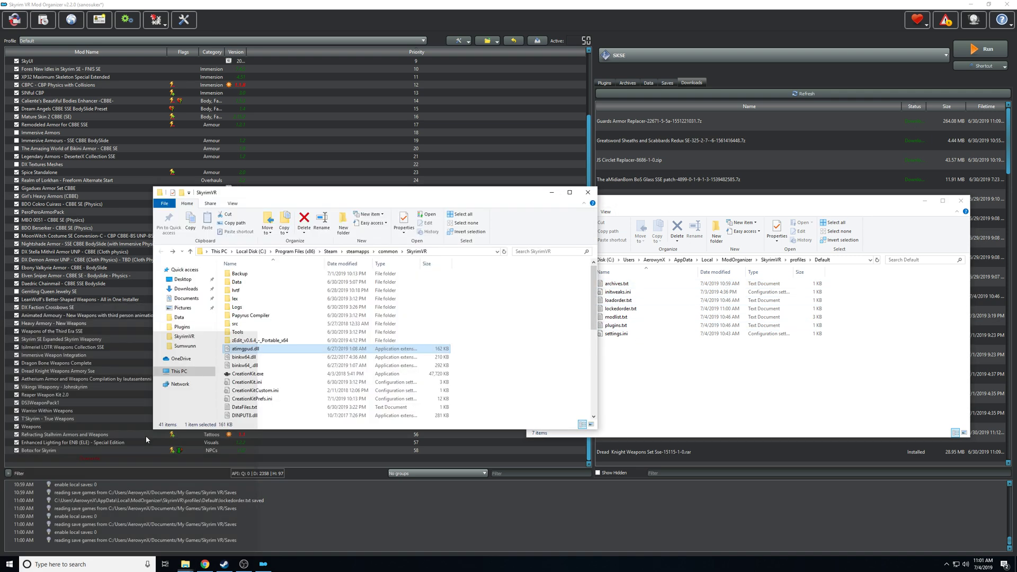
left_click(186, 298)
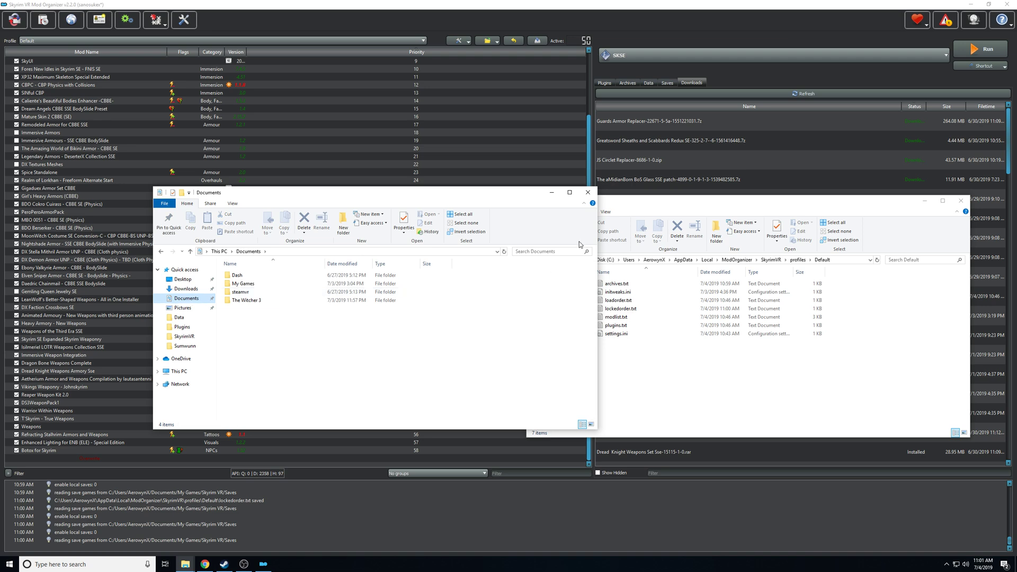
left_click_drag(505, 197, 751, 98)
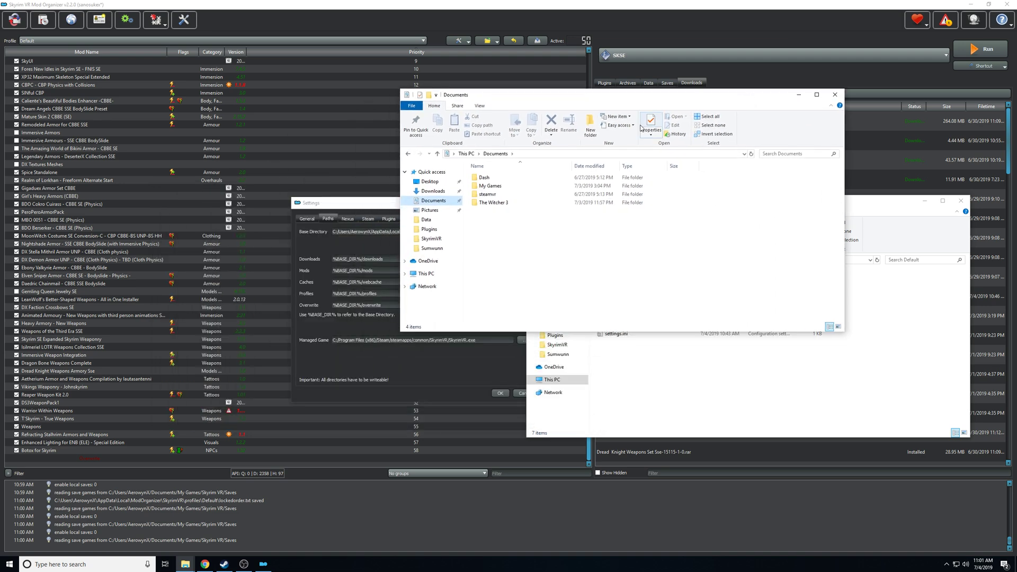
double_click(487, 187)
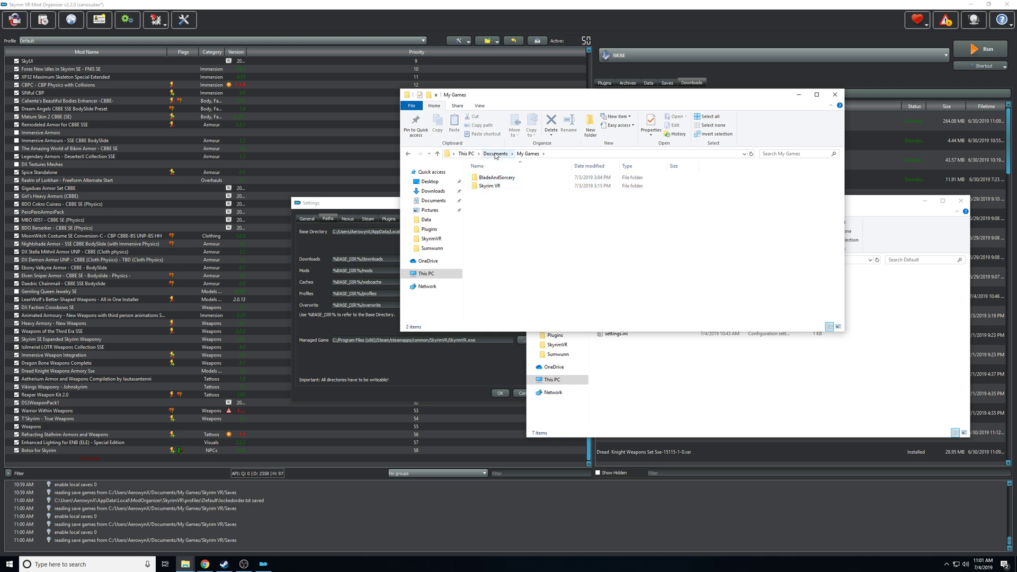
double_click(495, 185)
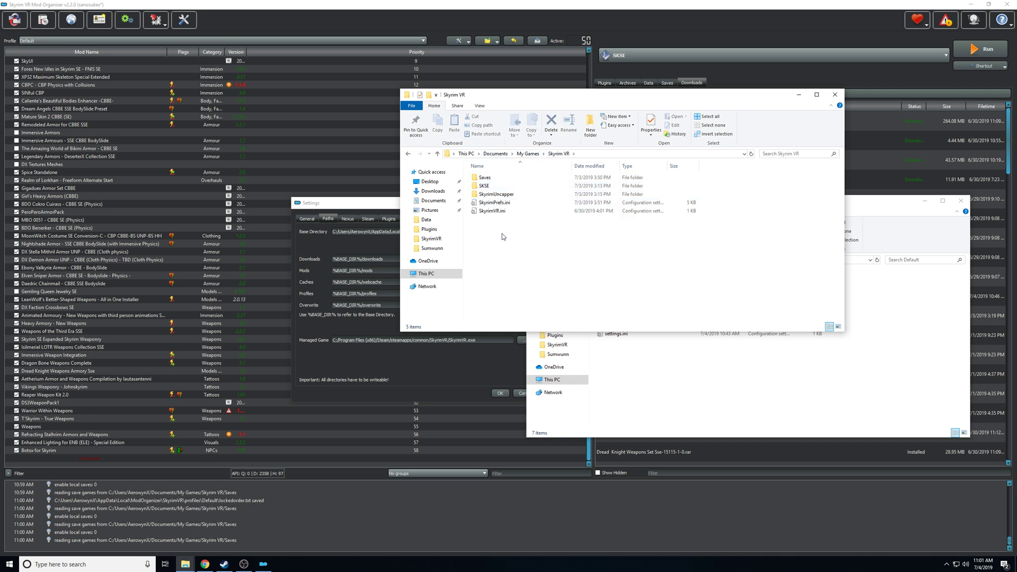
Select SkyrimPrefs.ini and SkyrimVR.ini together and copy them
left_click_drag(503, 237, 491, 203)
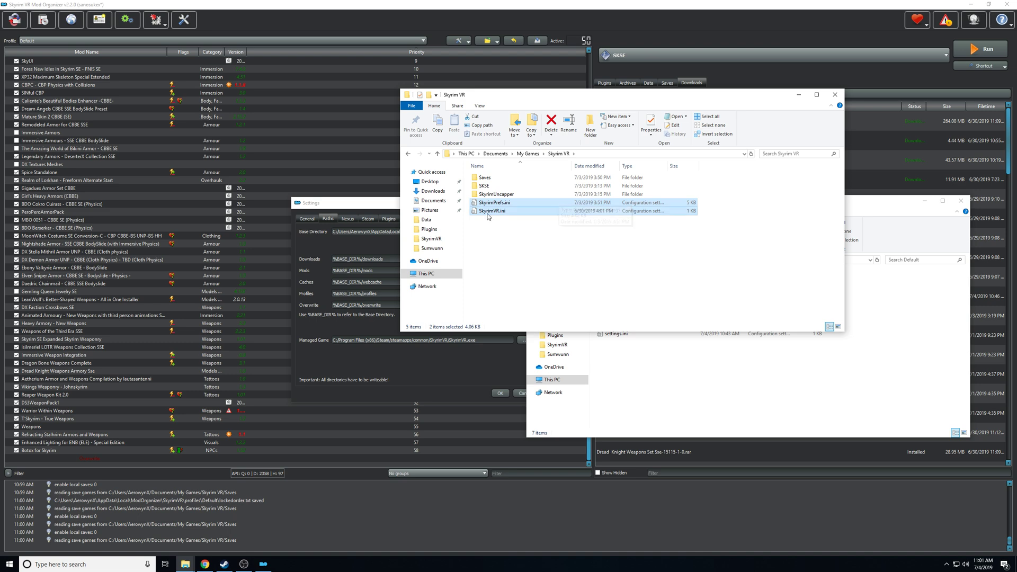
left_click(671, 374)
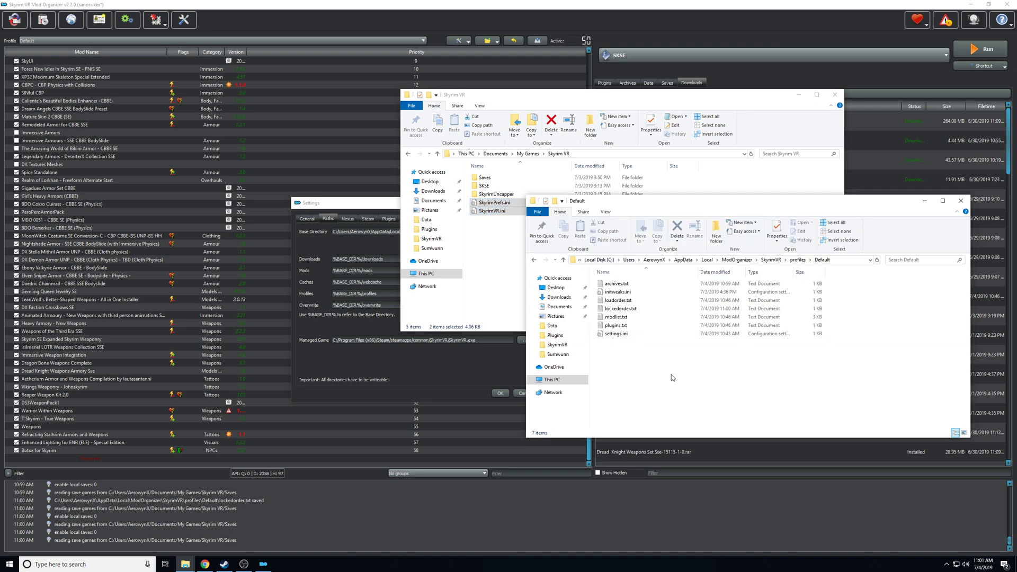
key("alt+Tab")
left_click(704, 378)
left_click(499, 245)
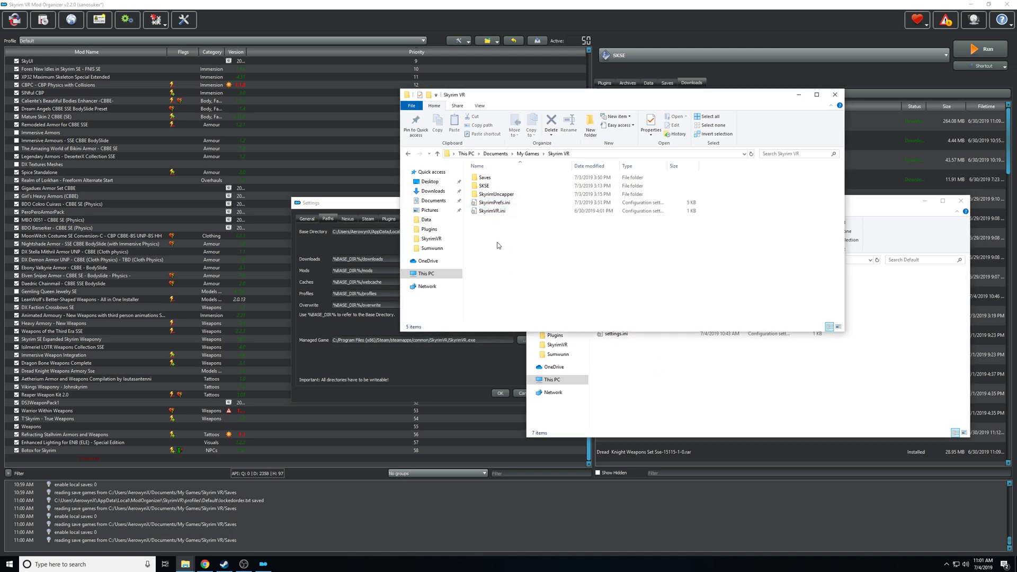
left_click_drag(535, 242, 513, 231)
left_click_drag(490, 208, 490, 208)
right_click(490, 208)
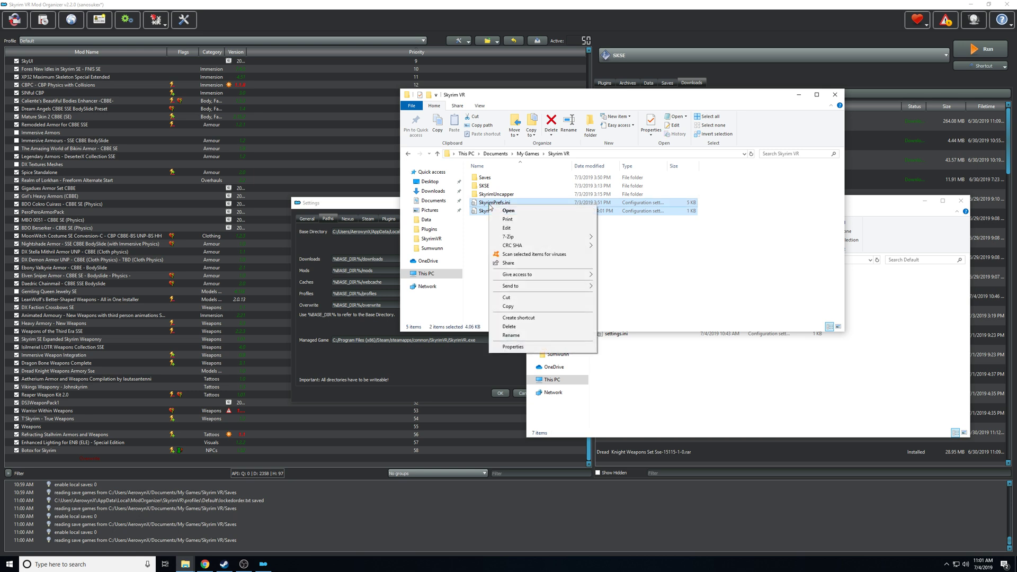
left_click(517, 305)
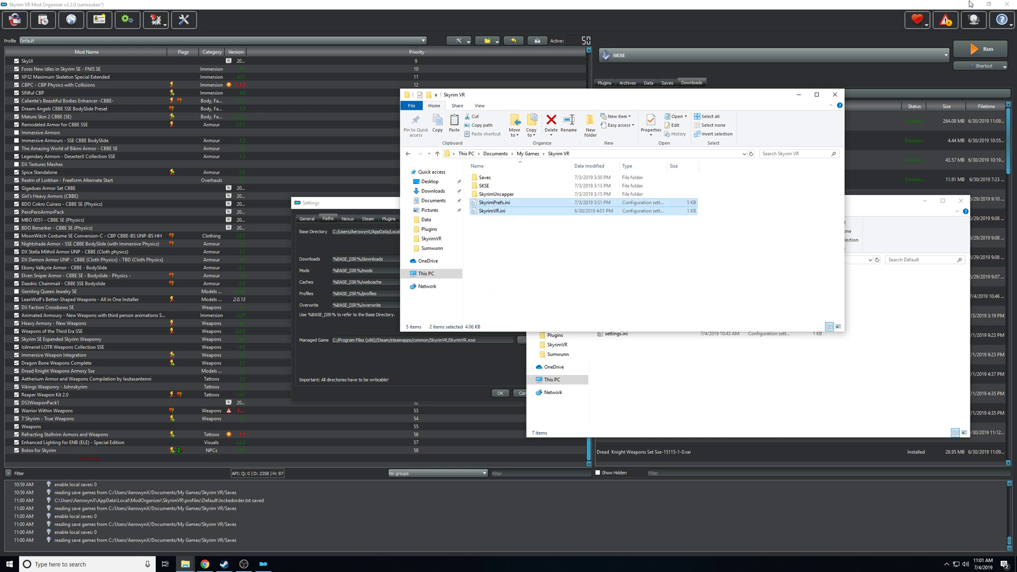
left_click(552, 237)
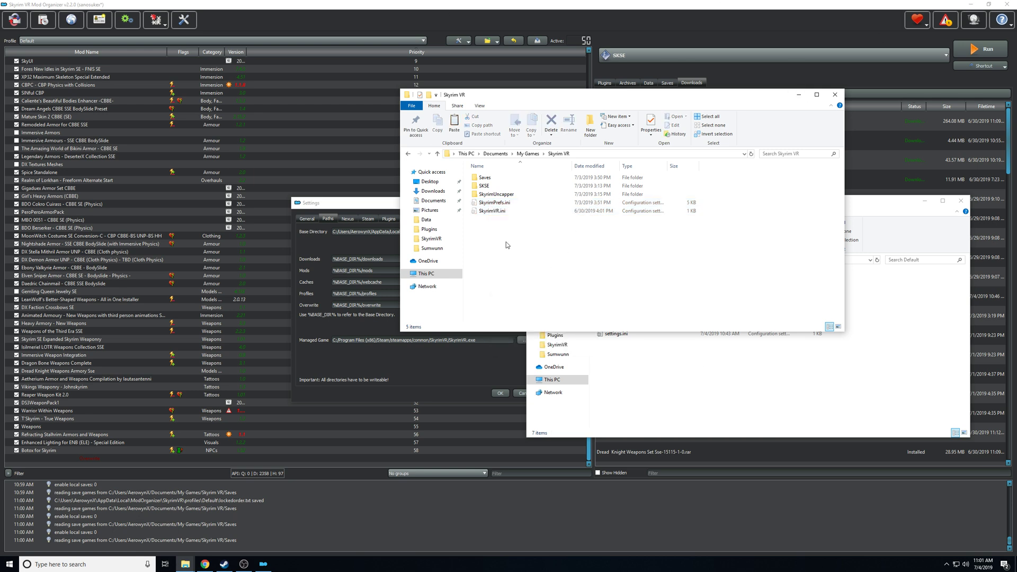
left_click(810, 345)
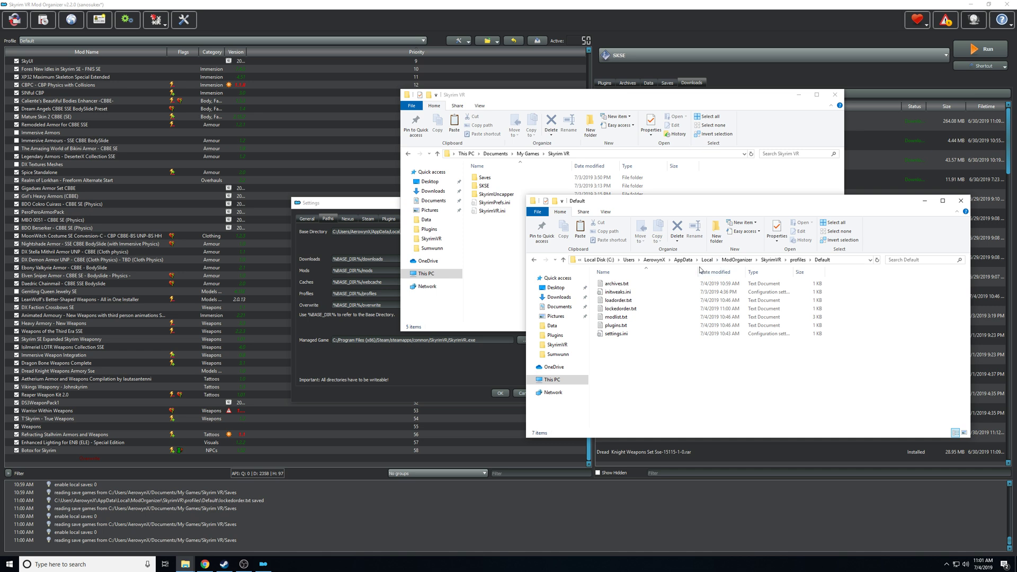
Cancel Settings, check Mature Skin 2 CBBE (SE) conflicts, and trace Demon Armor.esp to DX Demon Armor UNP
left_click(396, 367)
left_click(525, 394)
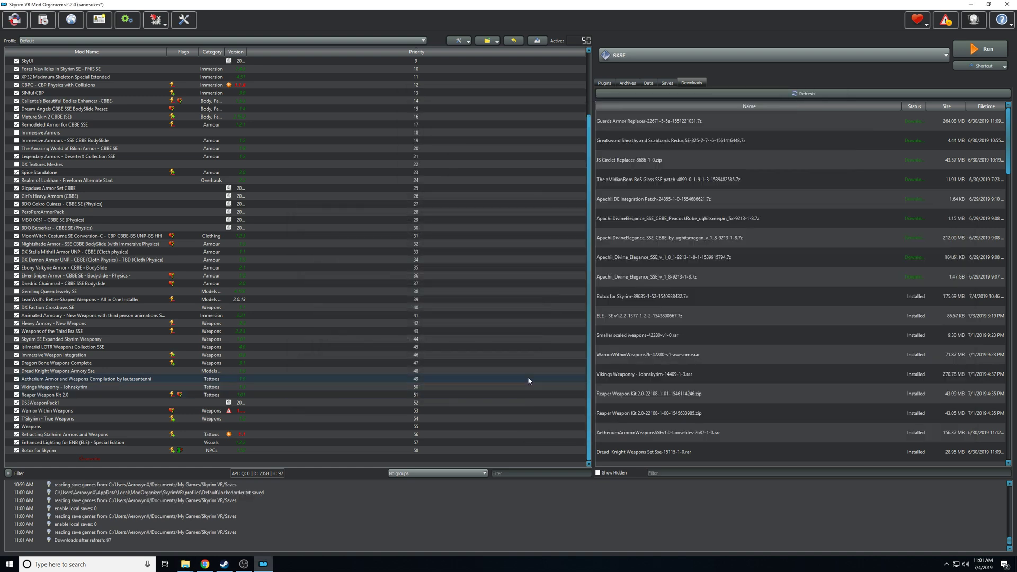
left_click(590, 83)
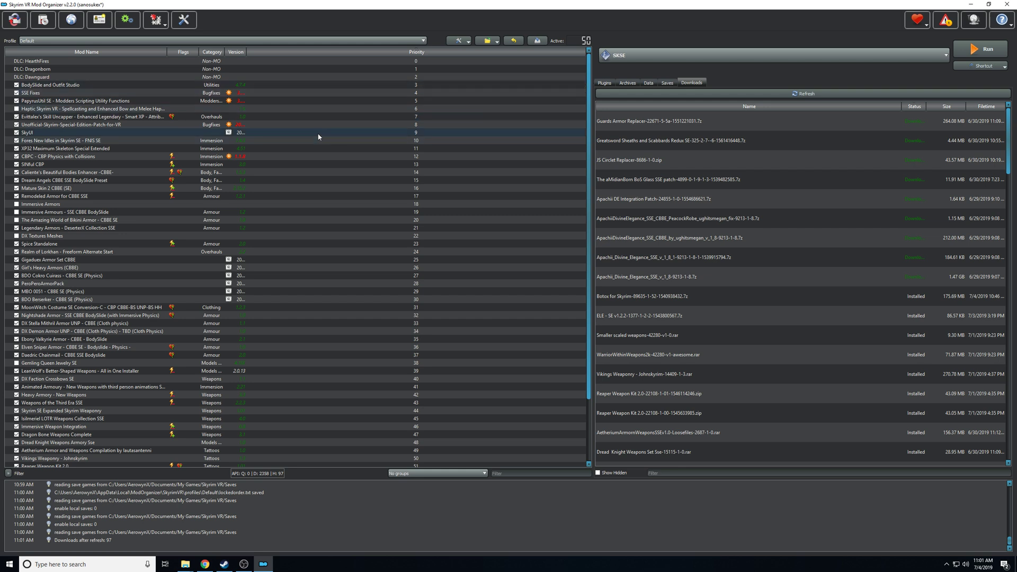
left_click(68, 188)
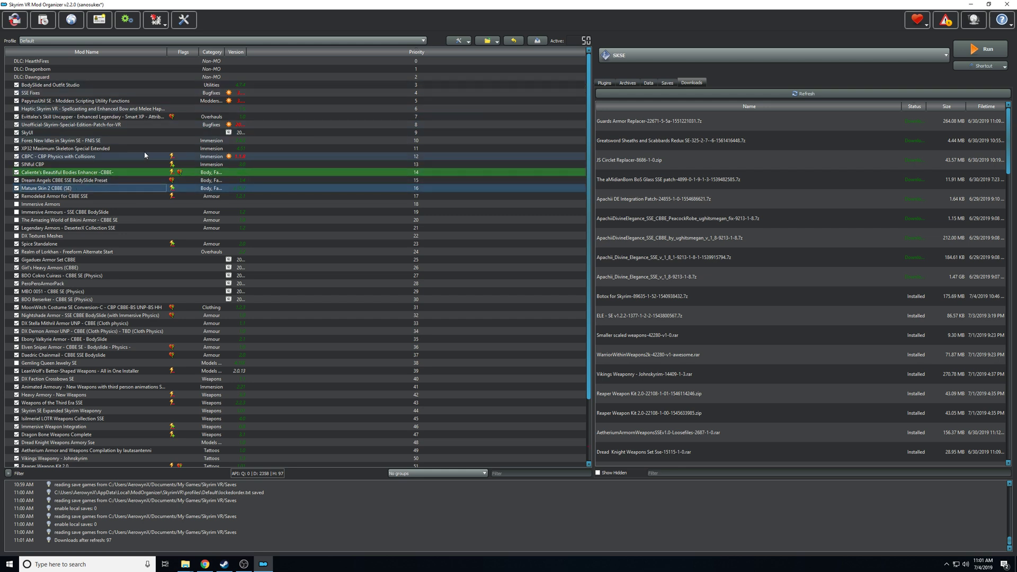
left_click(604, 83)
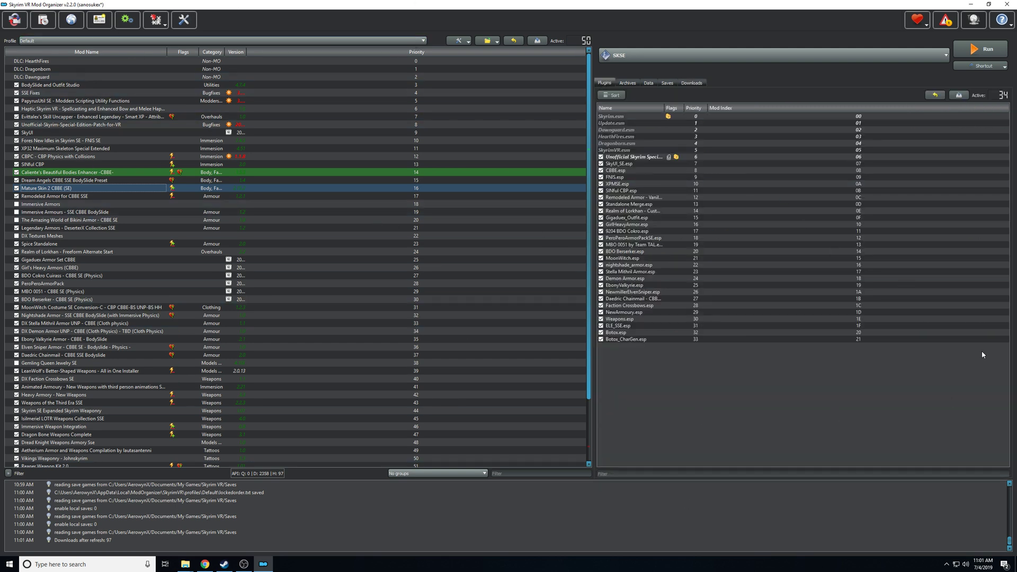
left_click(242, 332)
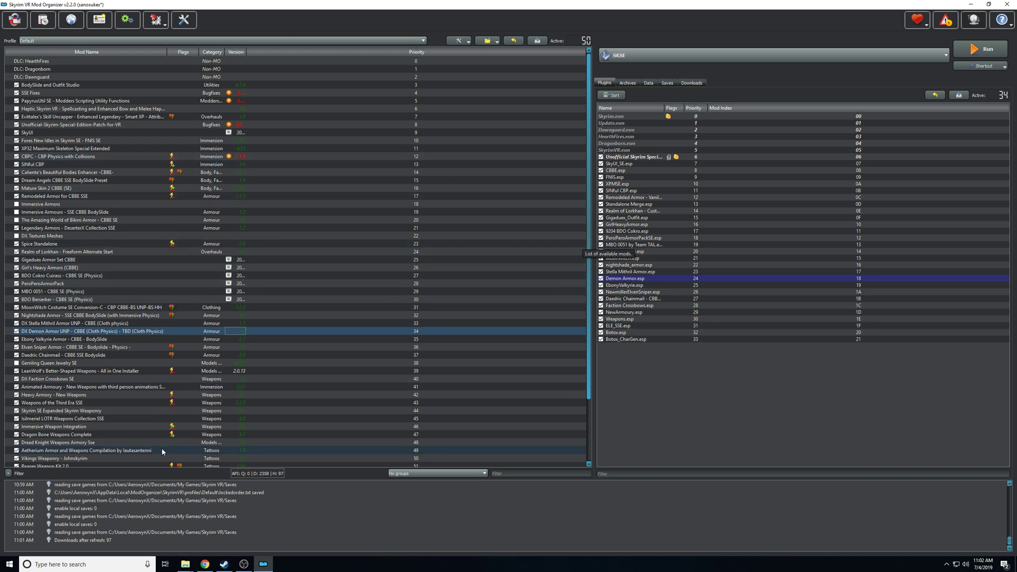
mouse_move(928, 253)
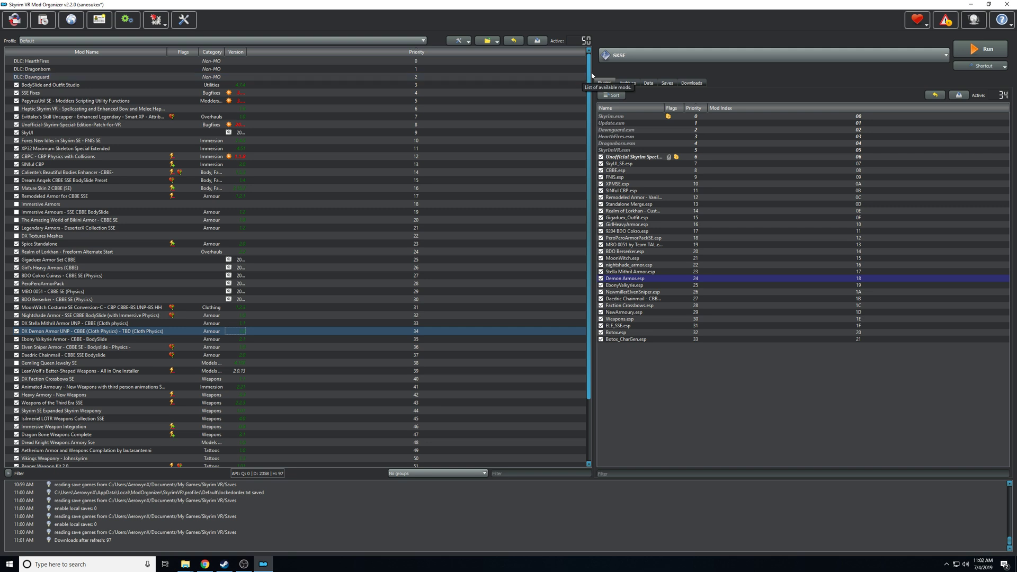
scroll(587, 141, "down", 3)
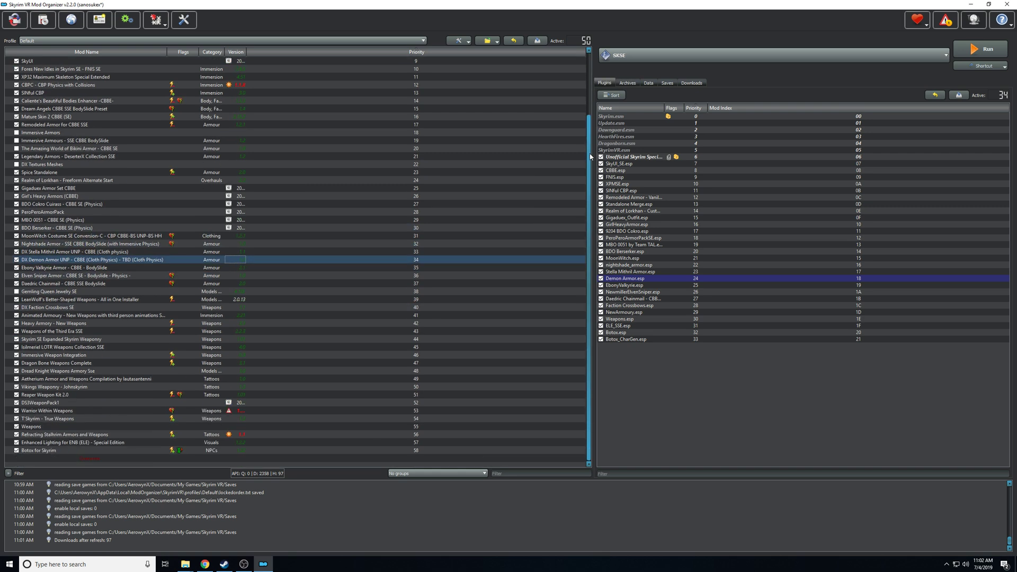
left_click_drag(589, 156, 581, 62)
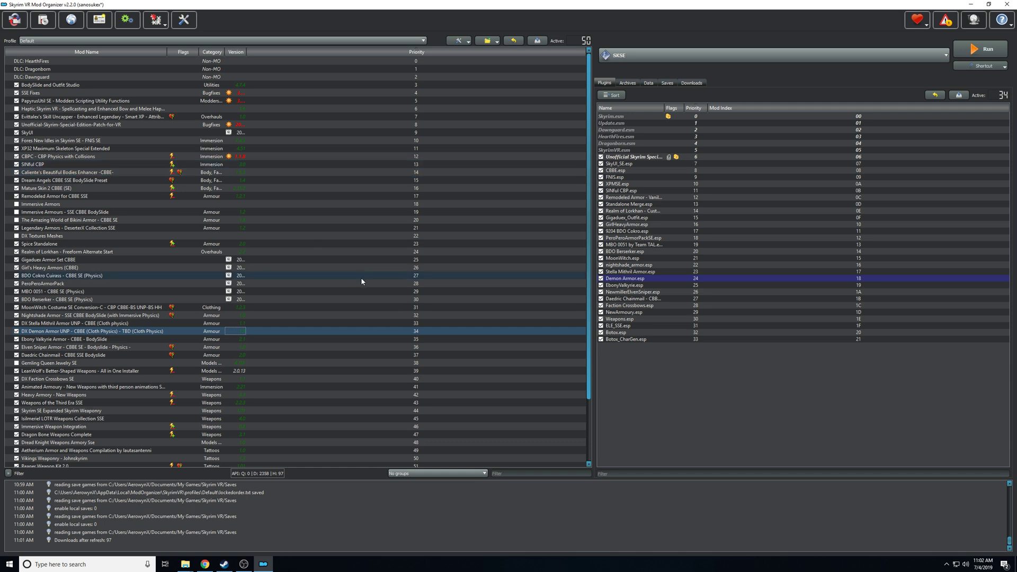
scroll(361, 278, "down", 3)
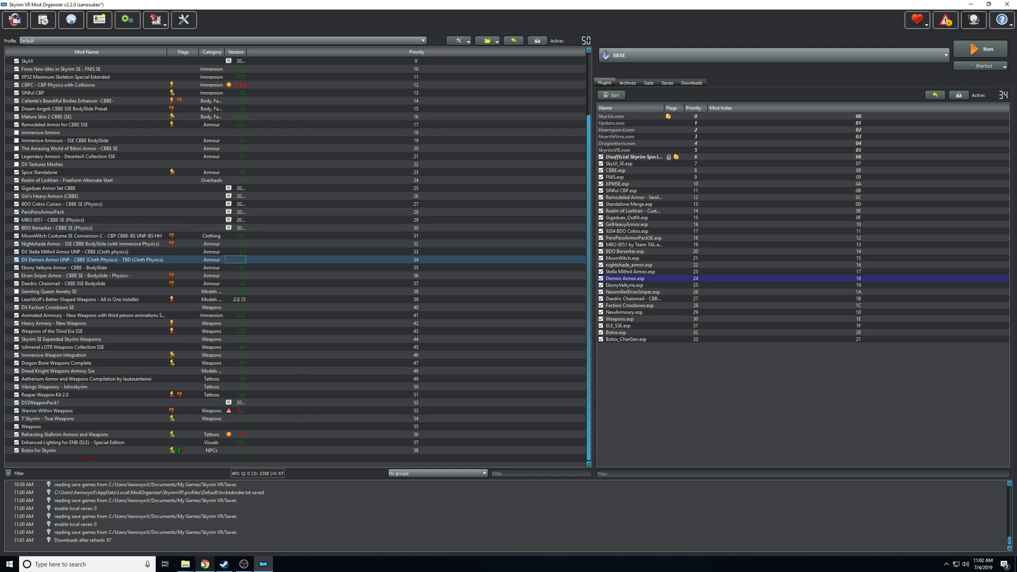
Open the Realm of Lorkhan - Freeform Alternate Start Nexus page via 'realm' and enlarge its third screenshot
mouse_move(205, 564)
left_click(209, 542)
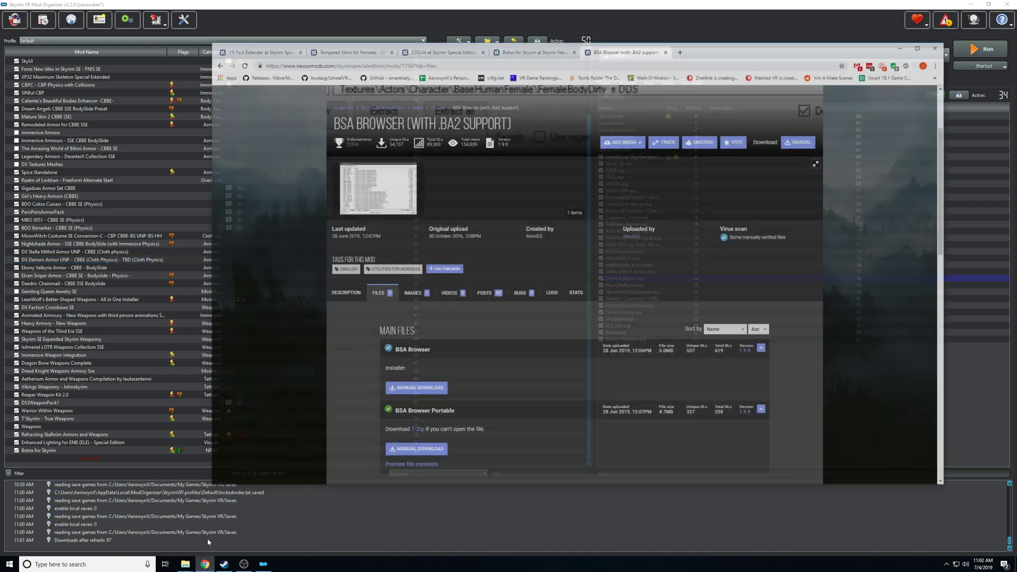
left_click(407, 42)
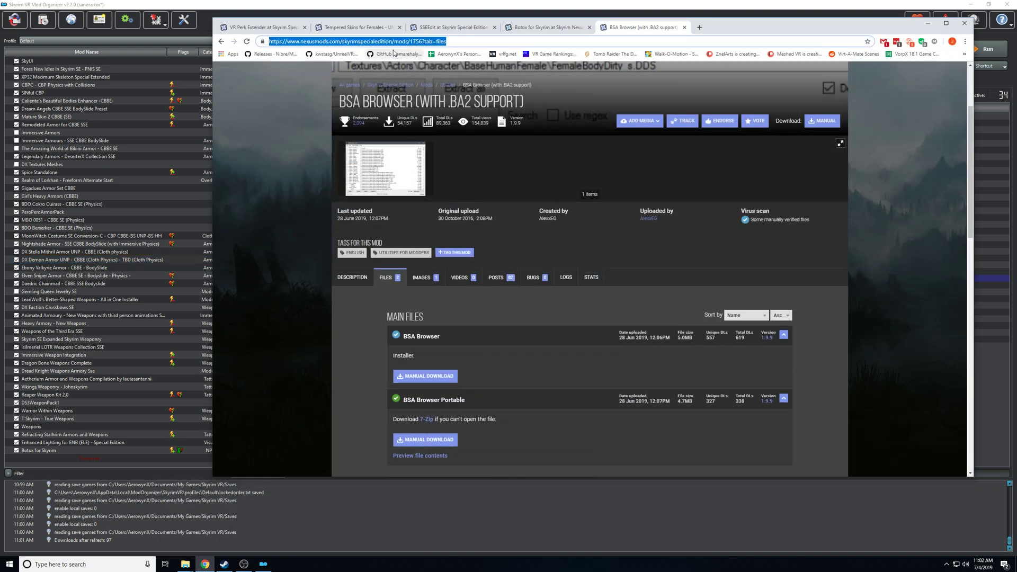
left_click(104, 323)
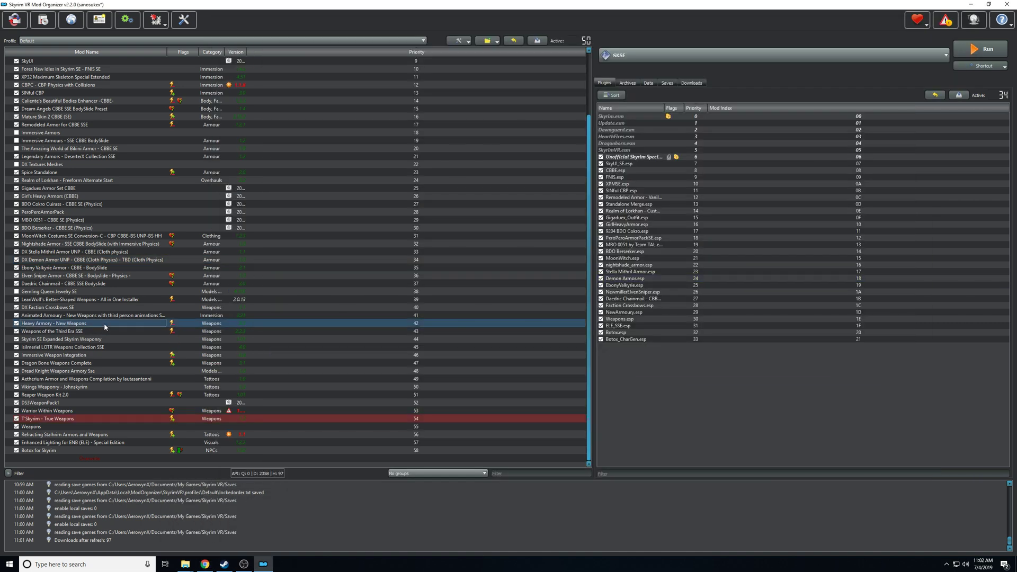
left_click(204, 564)
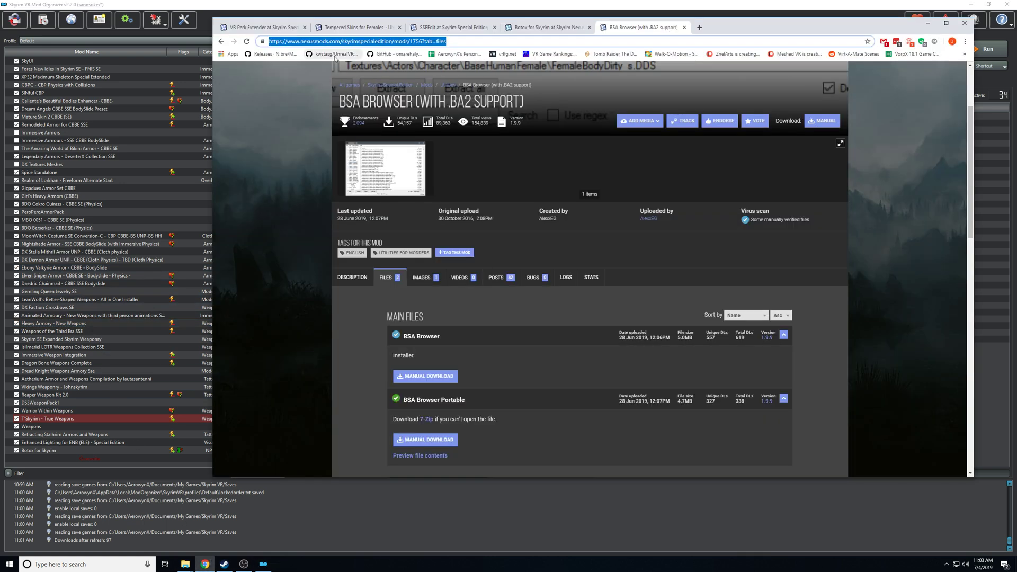
type("realm")
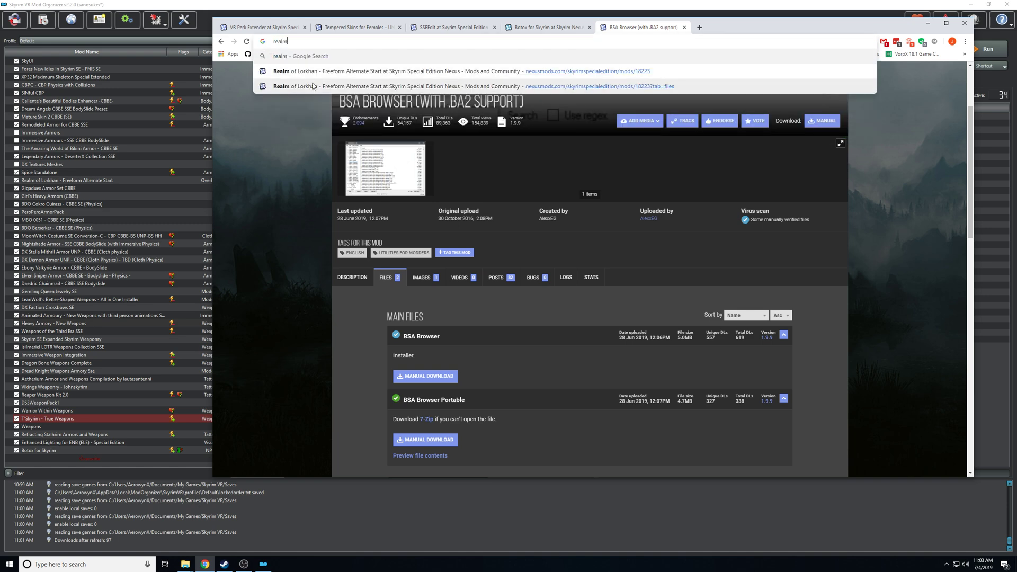
key("Return")
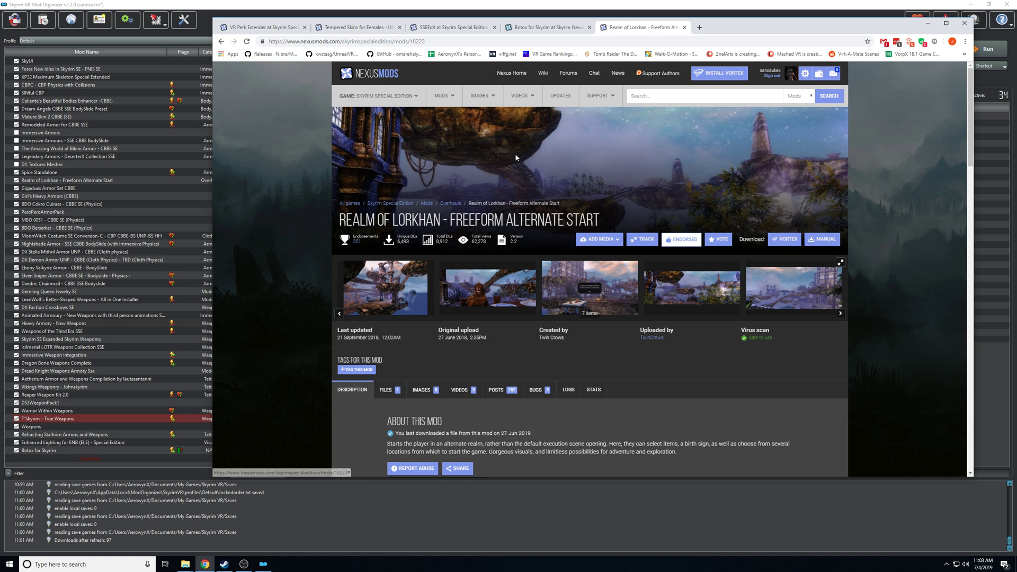
left_click(210, 40)
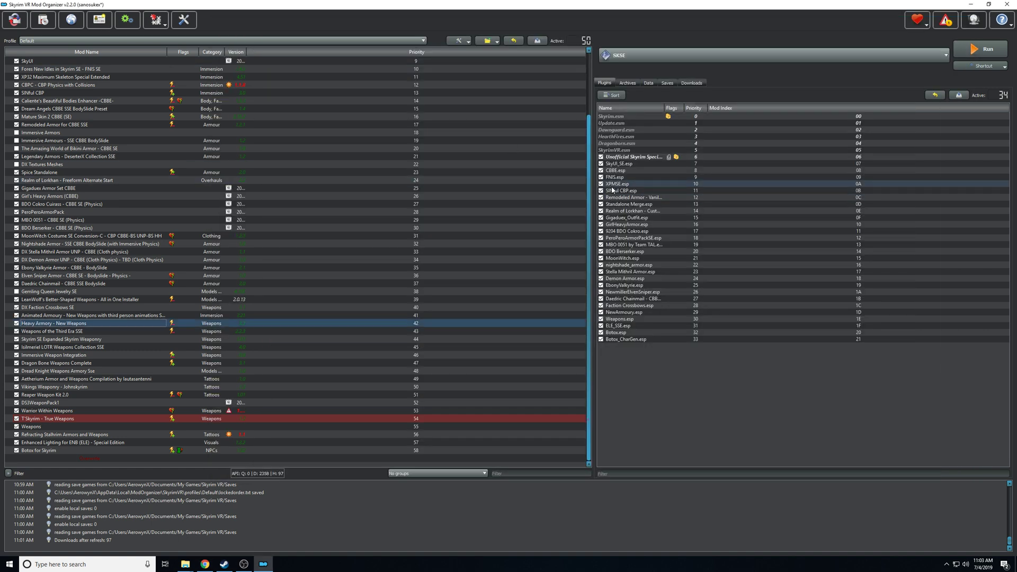
left_click(204, 564)
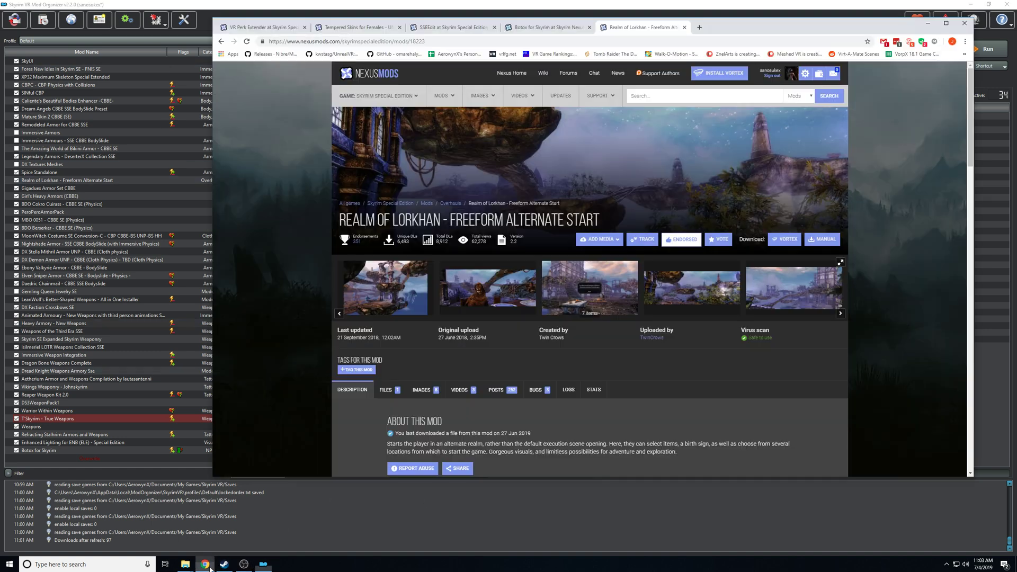
left_click(588, 288)
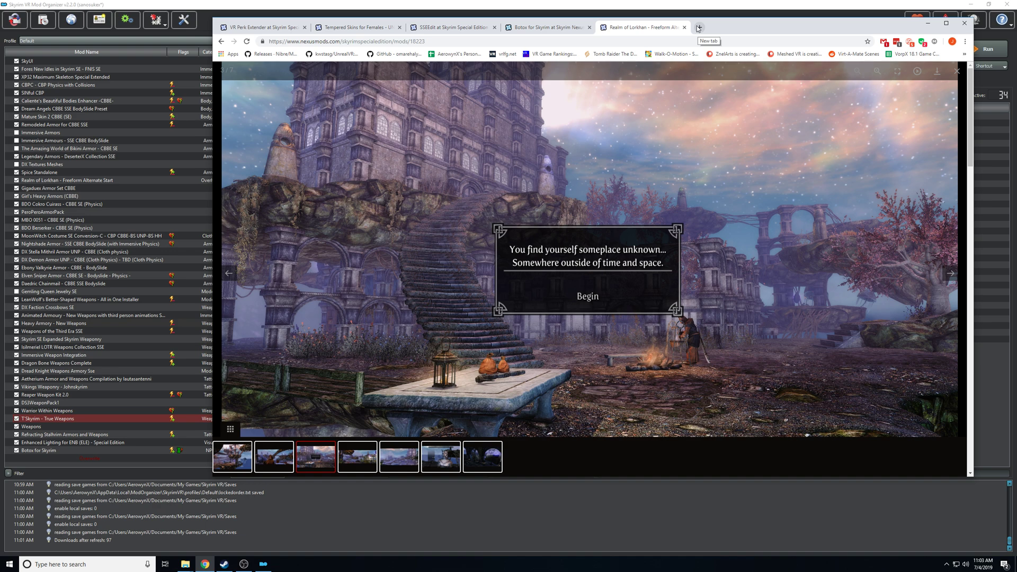
Search 'skyrim bannered mare usep' in a new tab and open the UESP Bannered Mare article
left_click(698, 28)
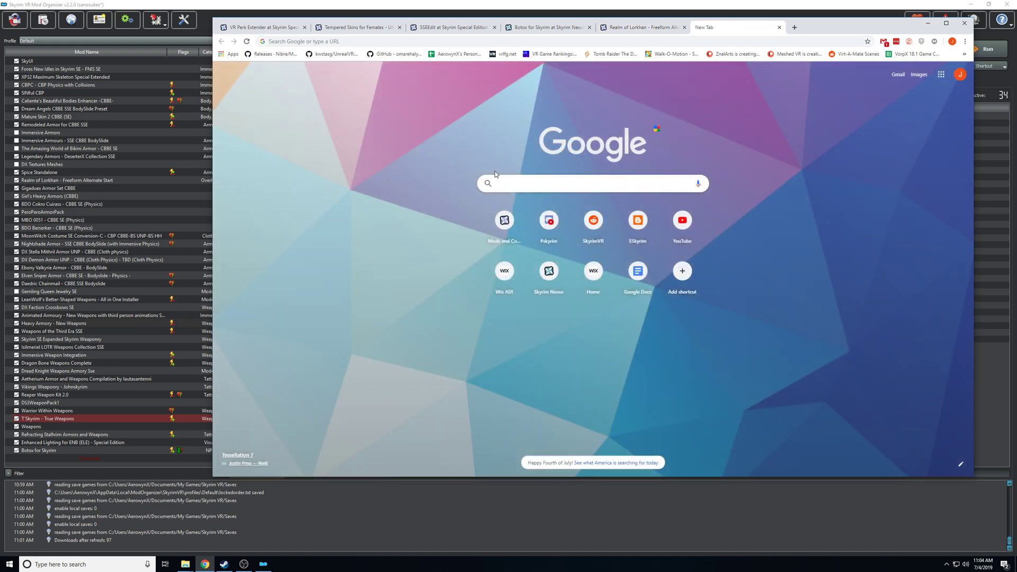
type("skyrim")
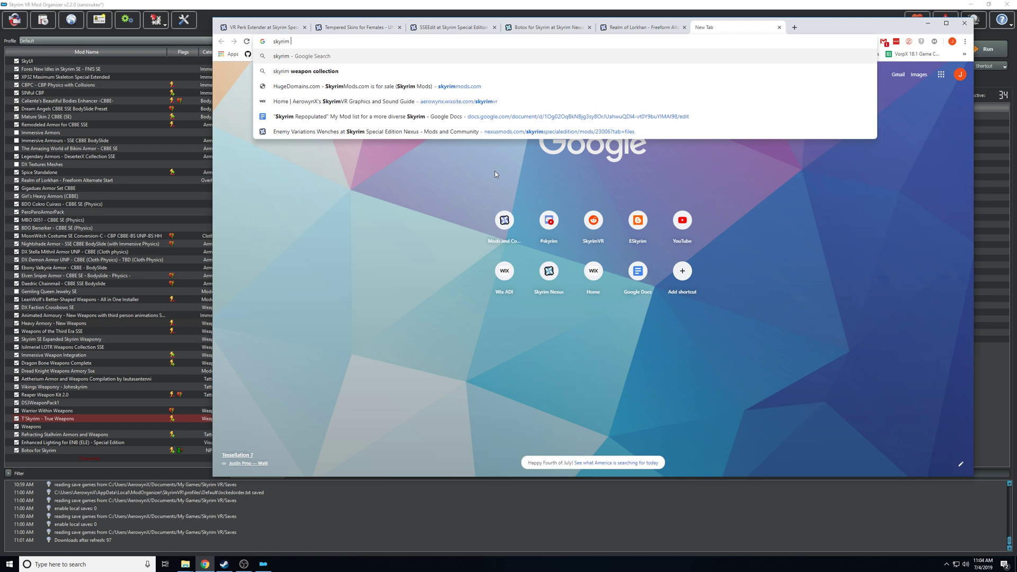
type(" bannered ")
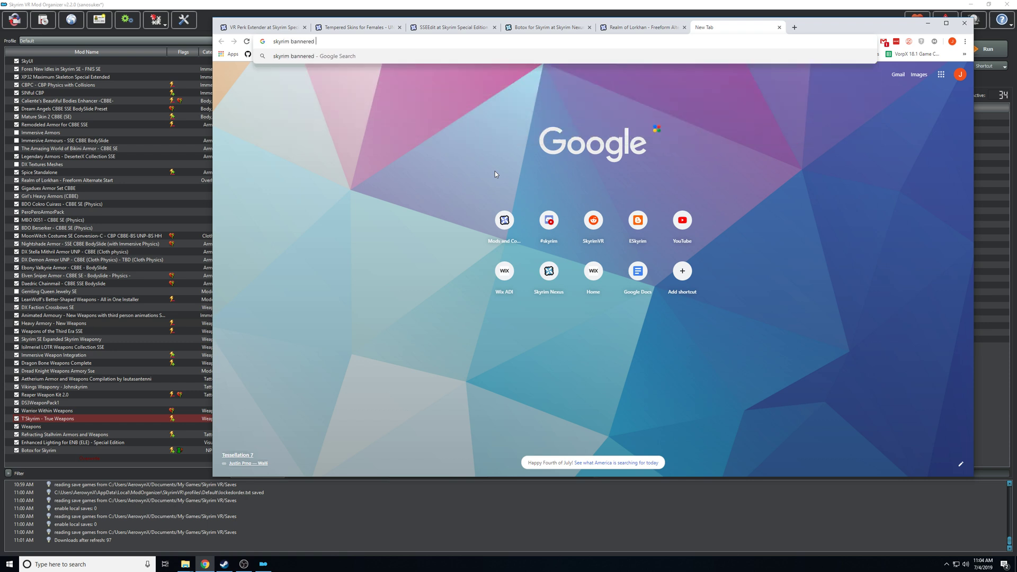
type("mare usep")
key("Return")
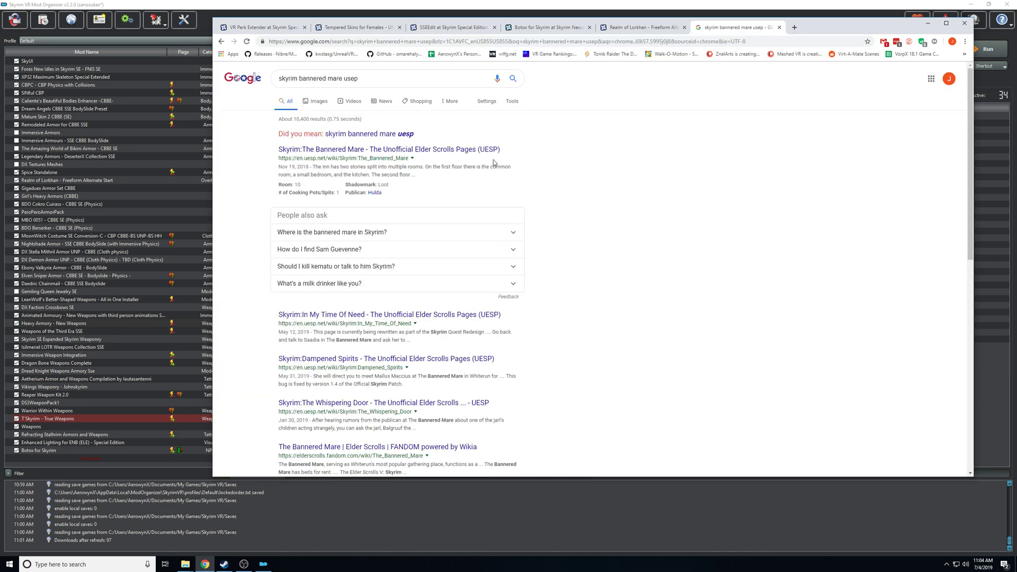
left_click(460, 149)
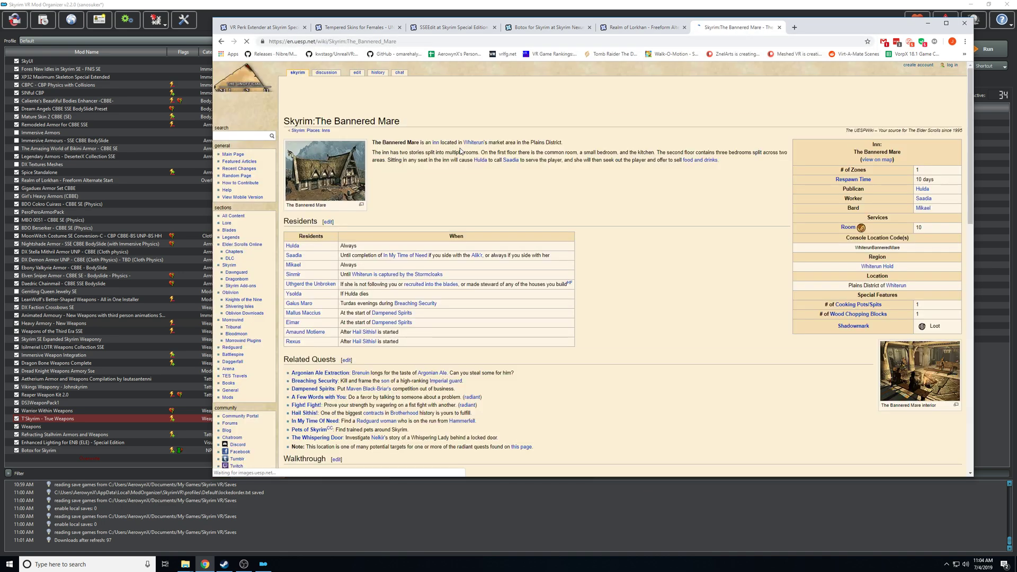
Copy the WhiterunBanneredMare code, paste it after 'coc' in the address bar, and return to Realm of Lorkhan
left_click_drag(910, 251, 854, 252)
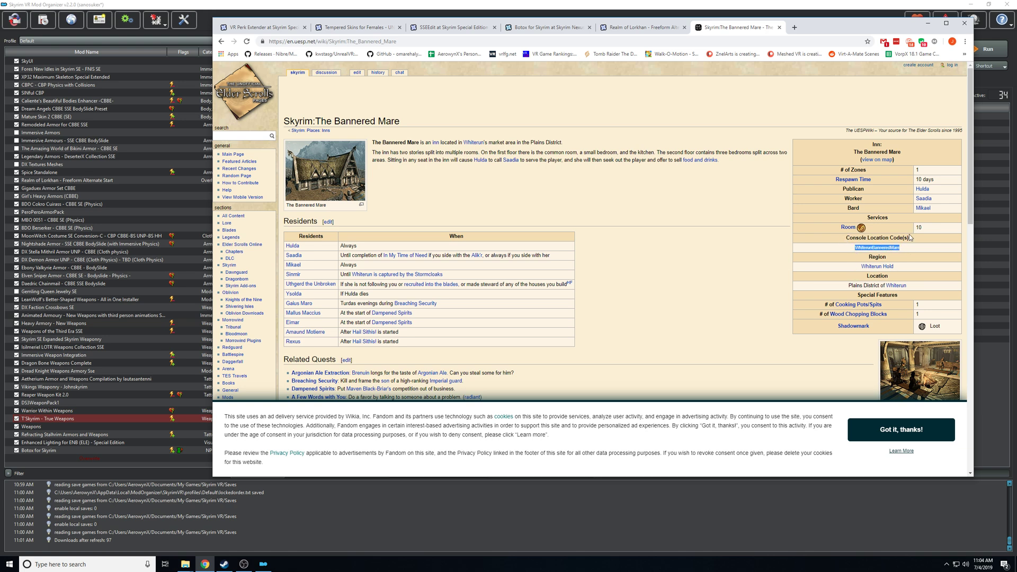
right_click(876, 248)
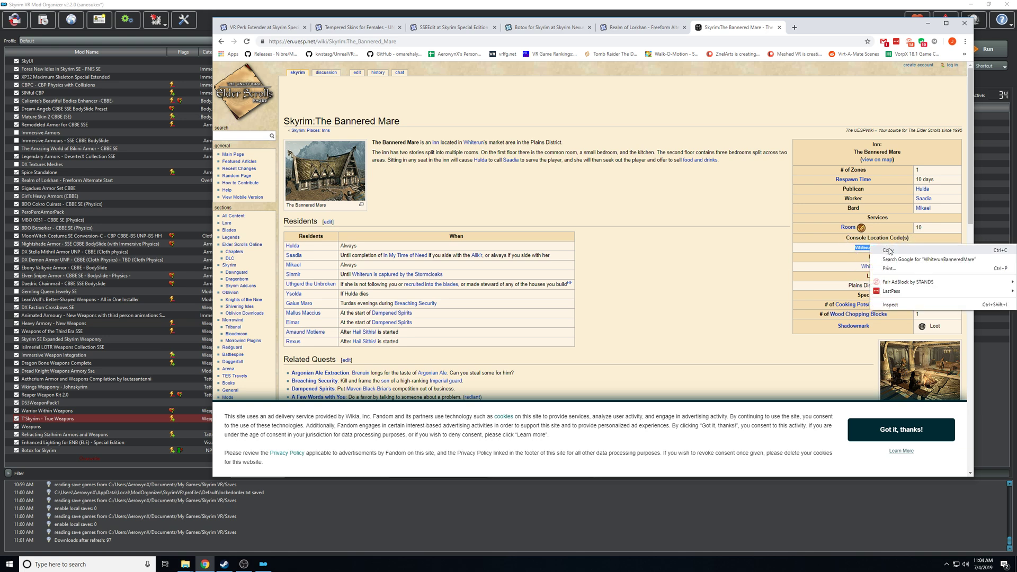
left_click(890, 250)
left_click(302, 41)
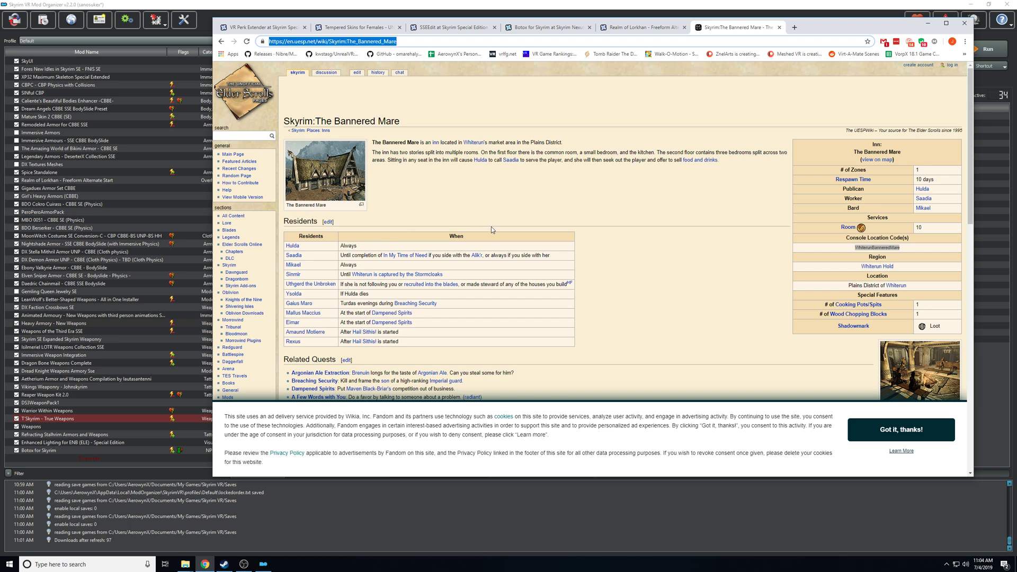
type("coc")
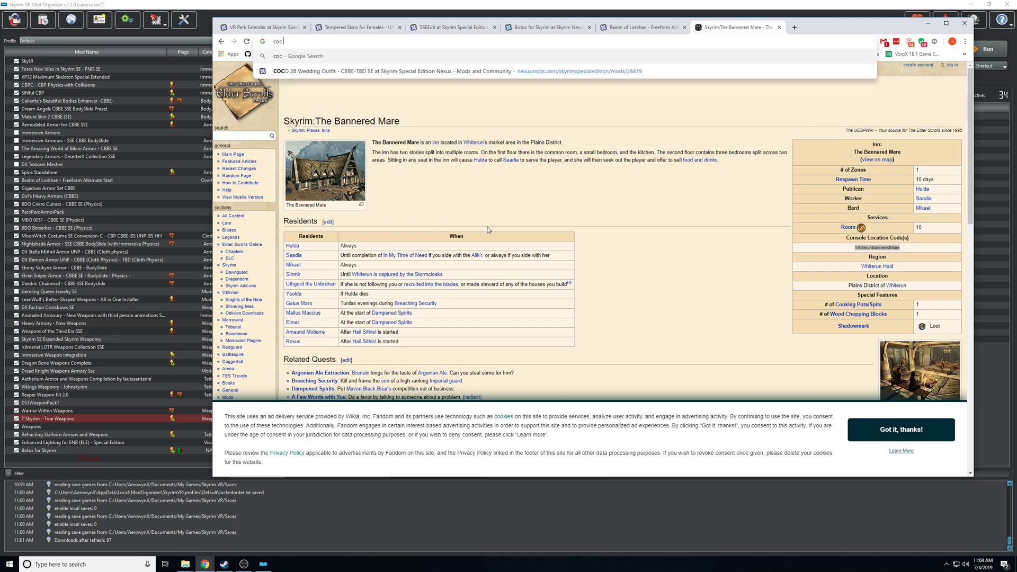
key("ctrl+v")
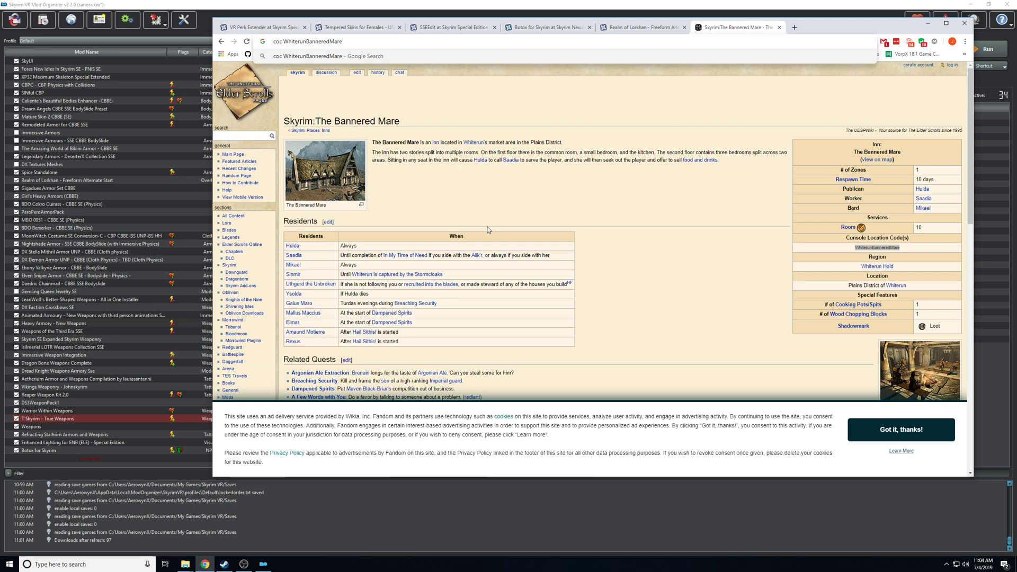
type("`")
key("BackSpace")
left_click(641, 32)
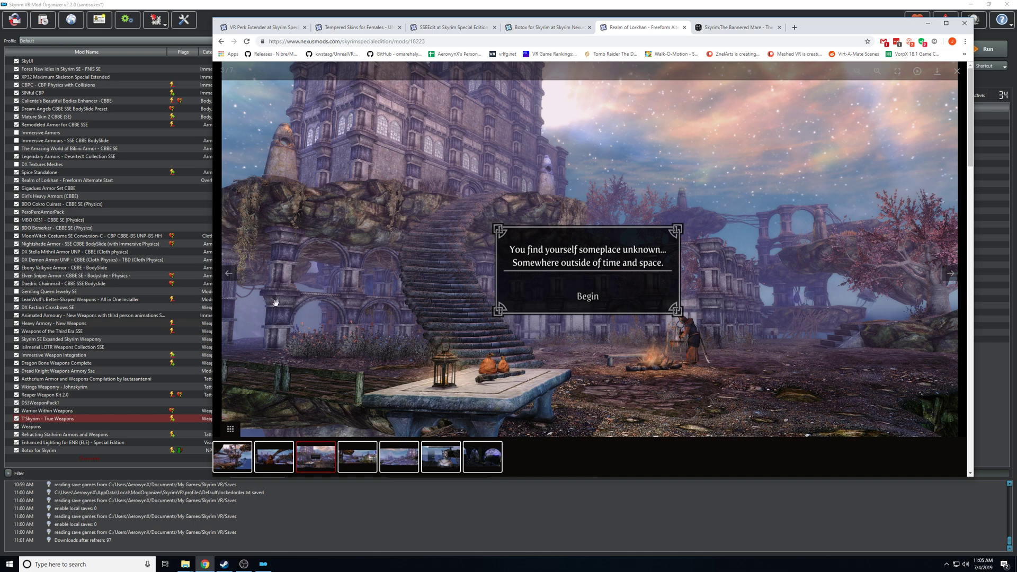
Select Heavy Armory, PeroPeroArmorPack and Nightshade Armor to view their plugins, then bring OBS forward
left_click(44, 324)
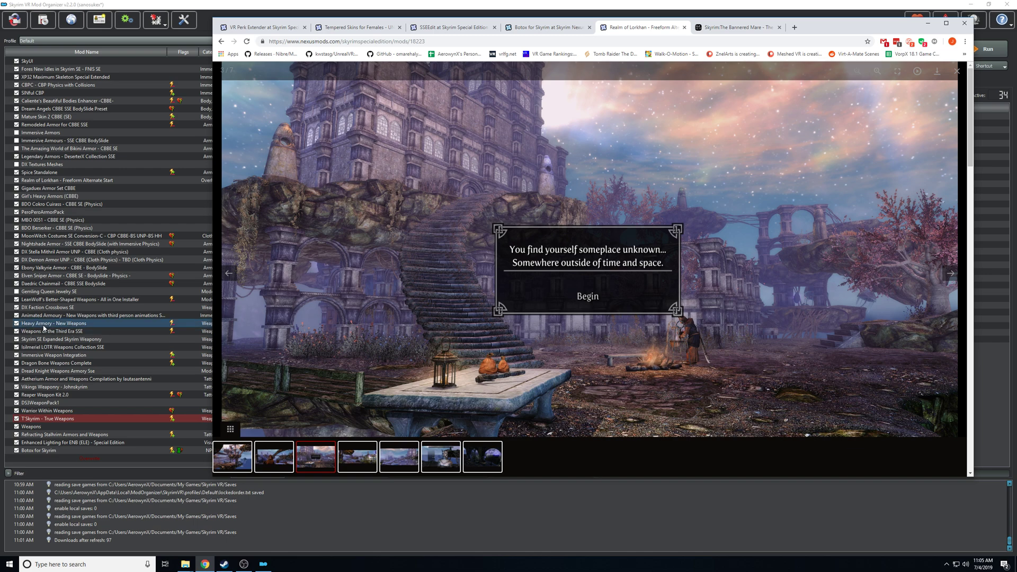
left_click(70, 212)
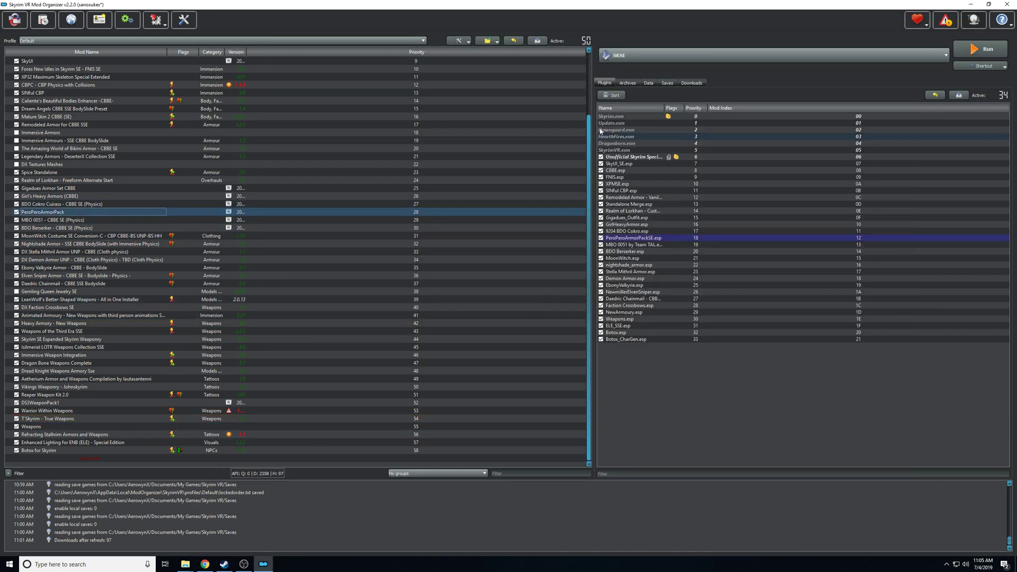
left_click(589, 101)
left_click_drag(588, 102, 569, 221)
left_click(29, 245)
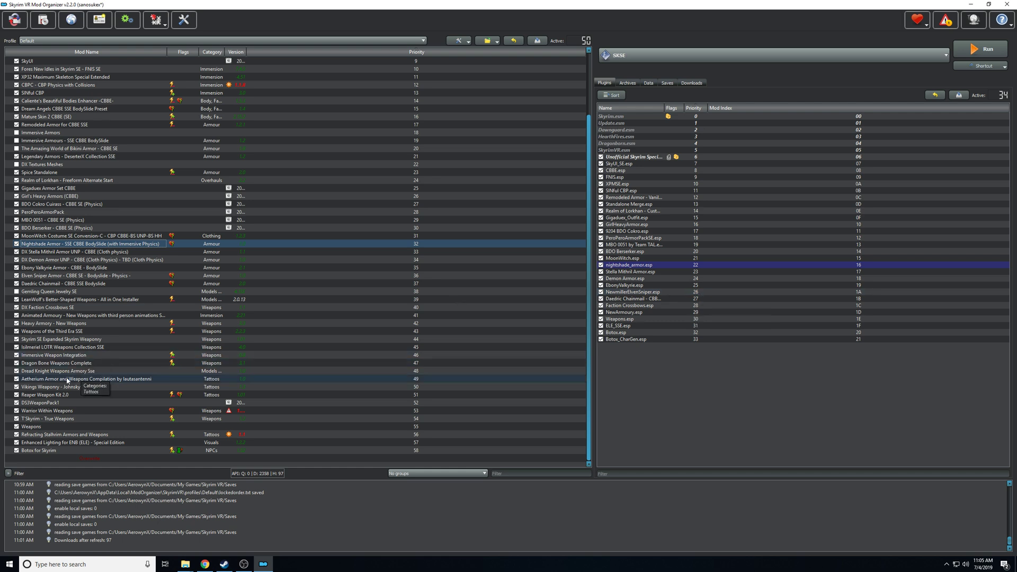
scroll(123, 393, "up", 3)
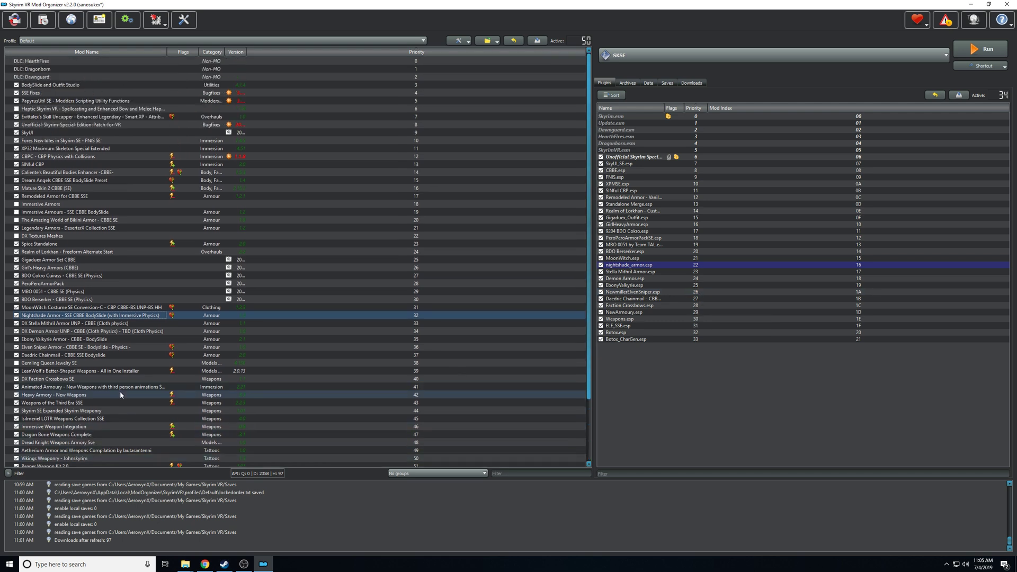
scroll(210, 203, "down", 3)
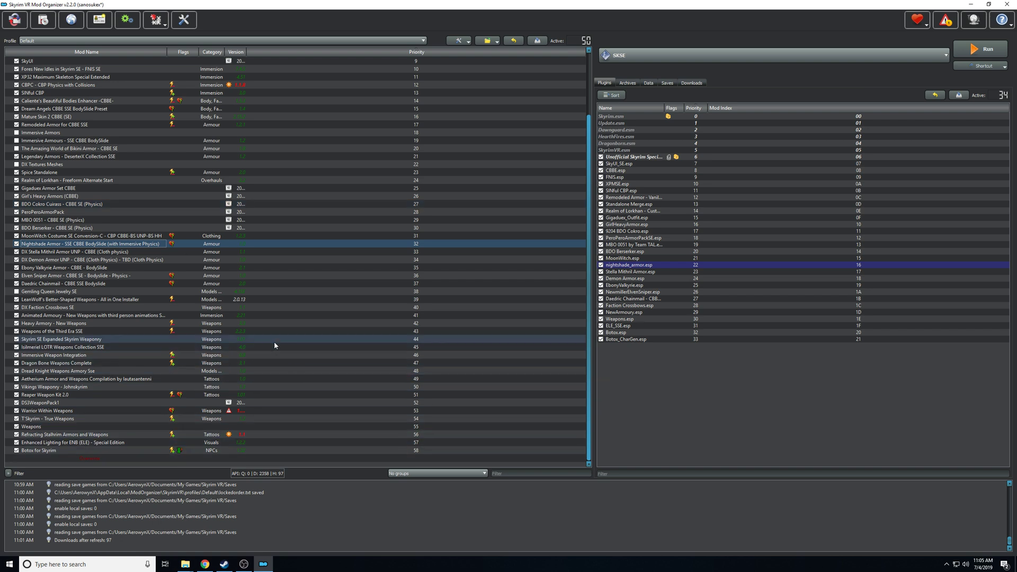
left_click(244, 564)
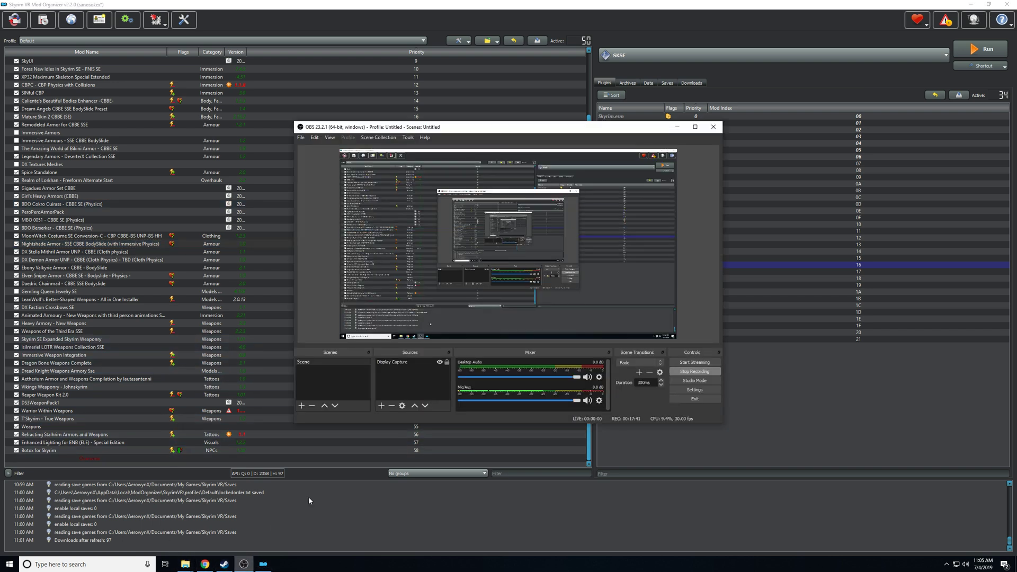